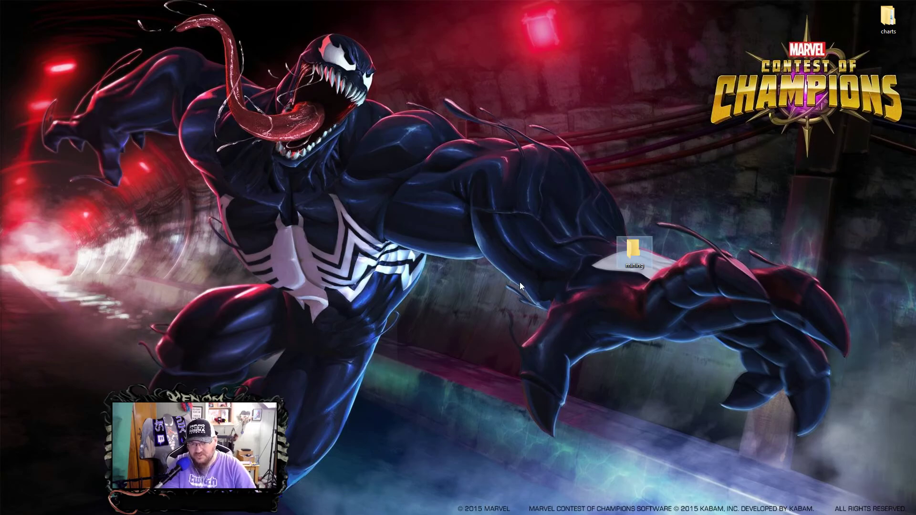
# Create a new folder on the desktop and name it lkahjf
pyautogui.rightClick(536, 103)
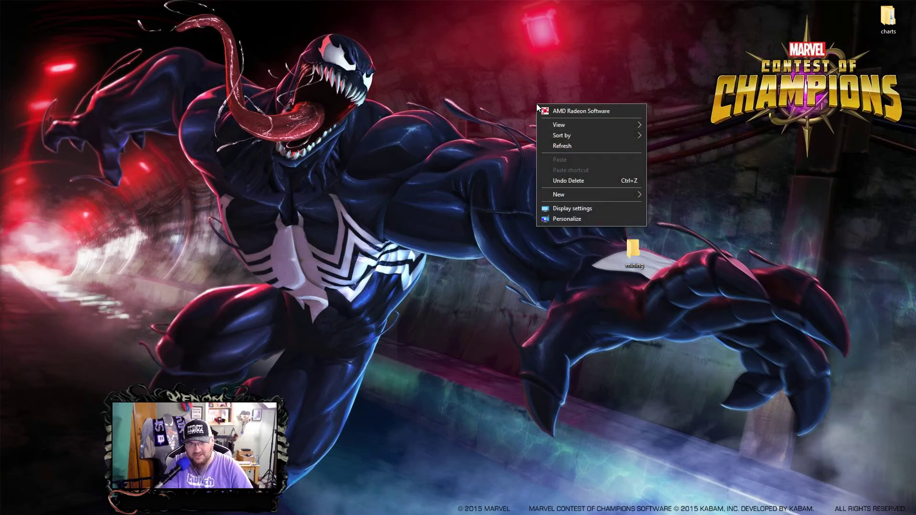
pyautogui.moveTo(566, 193)
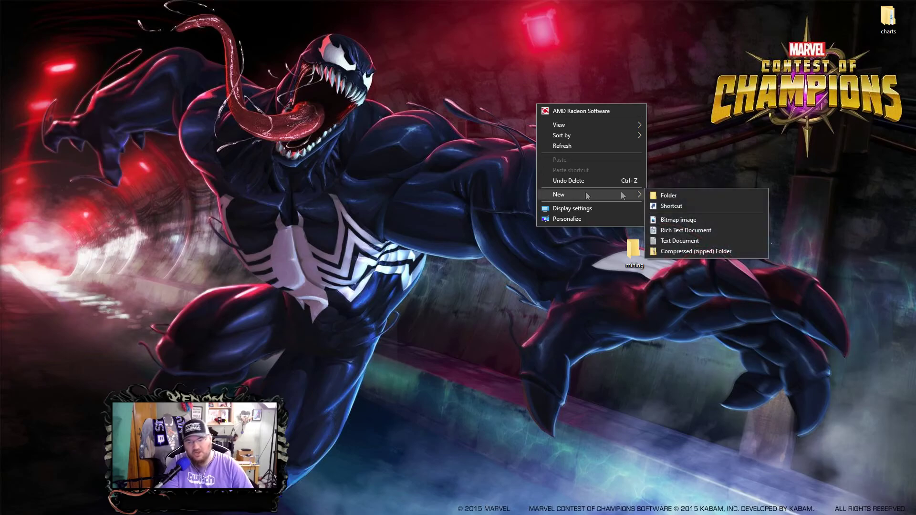
pyautogui.click(672, 197)
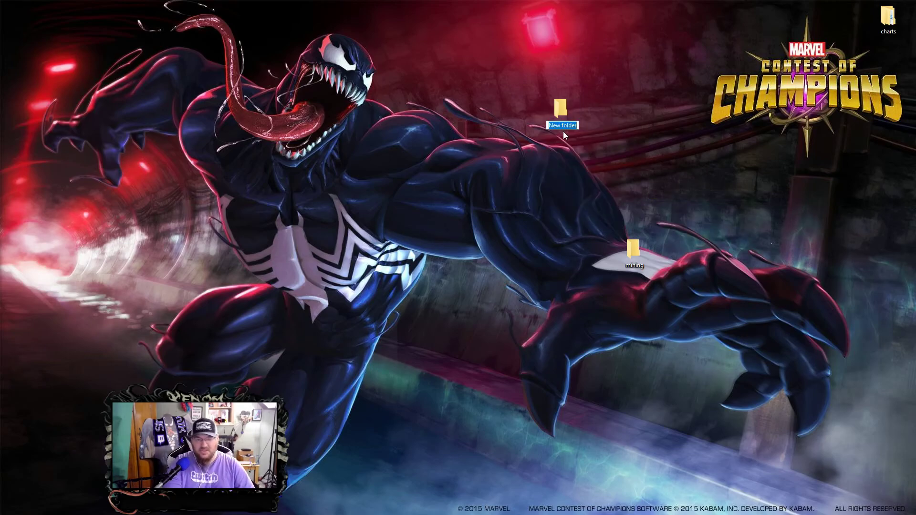
pyautogui.write('Ikahjf')
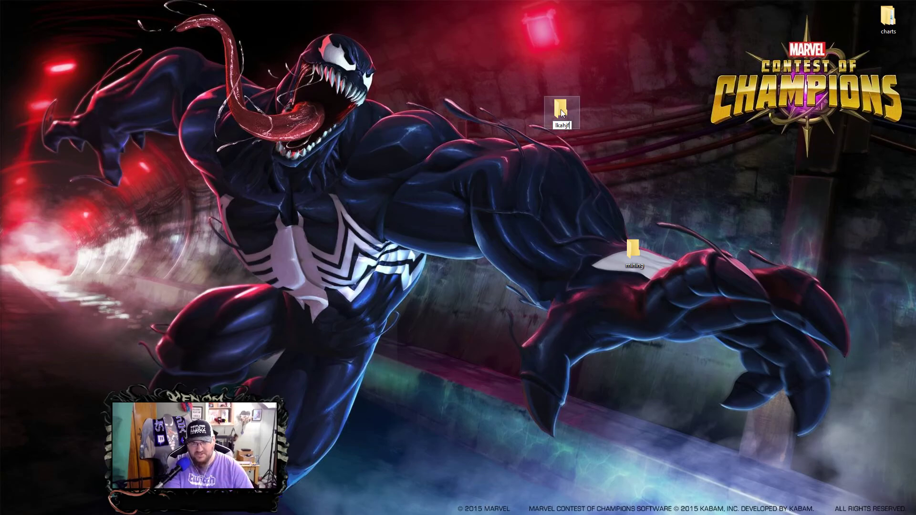
pyautogui.click(561, 112)
pyautogui.press('Delete')
# Open the desktop's mining folder to check its contents, close it, and reposition the folder below the Champions logo
pyautogui.moveTo(633, 249); pyautogui.dragTo(568, 114)
pyautogui.doubleClick(562, 111)
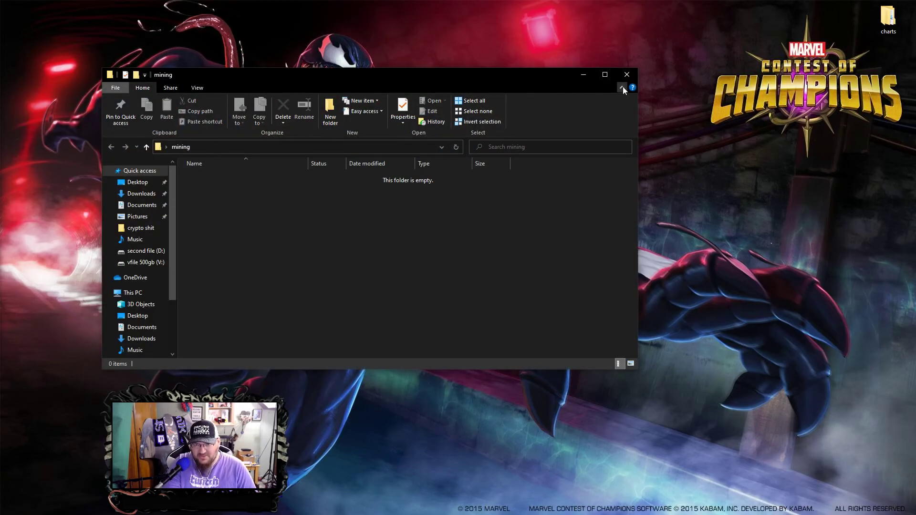
pyautogui.click(626, 74)
pyautogui.moveTo(562, 110); pyautogui.dragTo(742, 152)
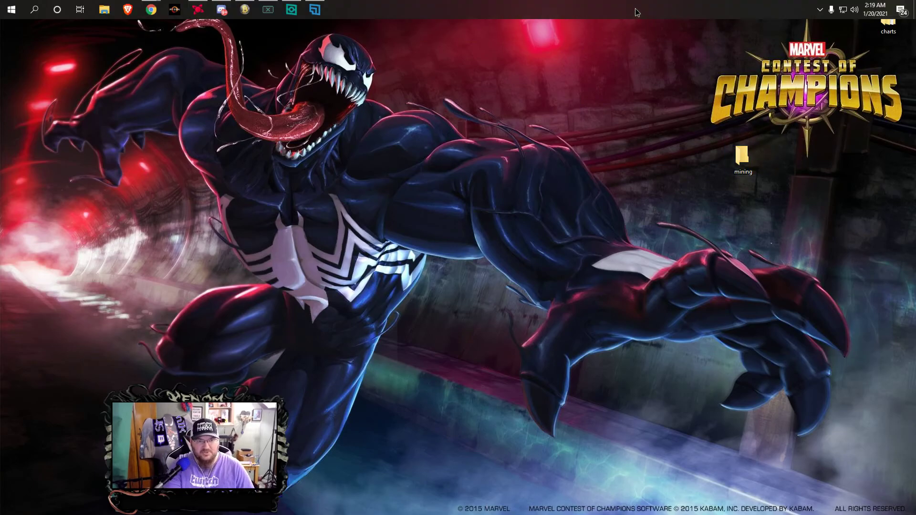
# Open Windows Security from the hidden notification icons and move its window higher on the desktop
pyautogui.click(817, 9)
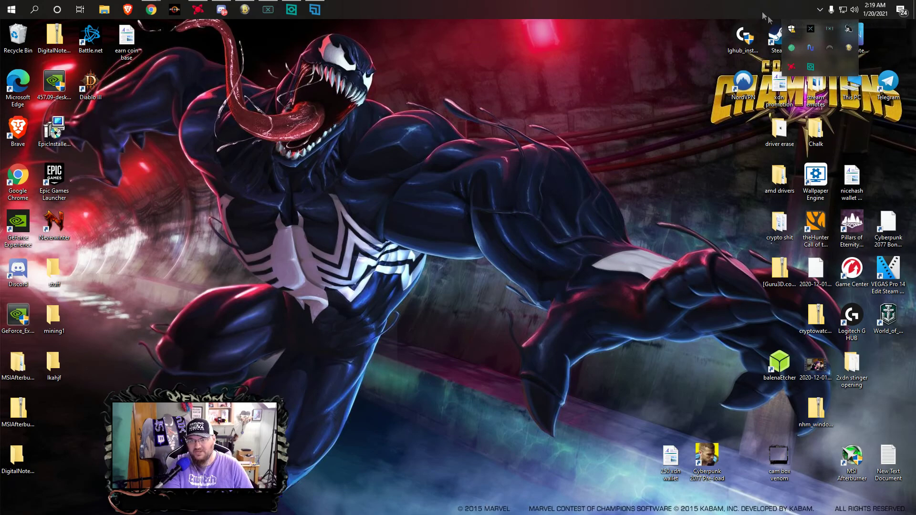
pyautogui.rightClick(791, 33)
pyautogui.press('Escape')
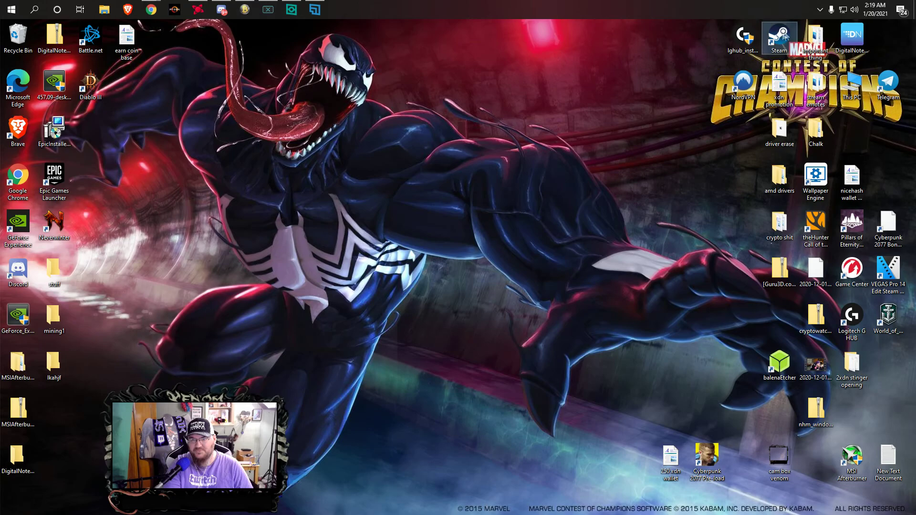
pyautogui.click(819, 9)
pyautogui.click(791, 33)
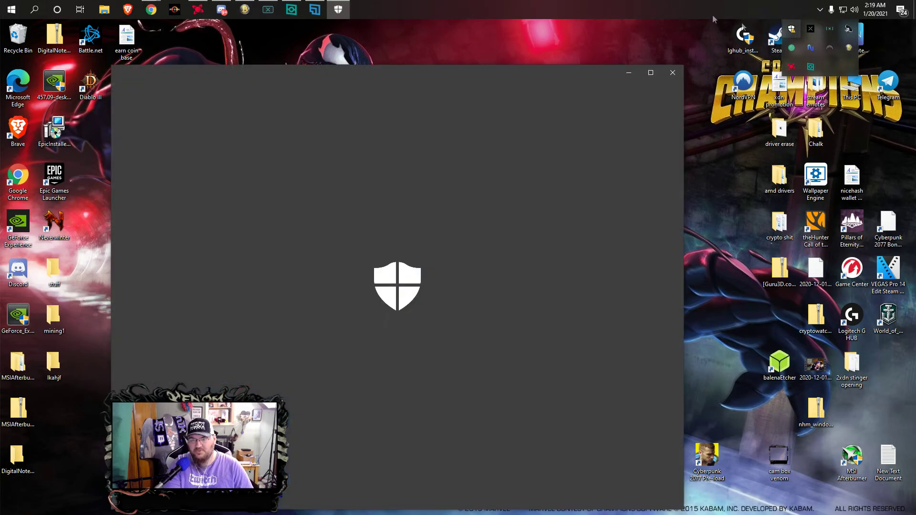
pyautogui.moveTo(396, 73); pyautogui.dragTo(456, 21)
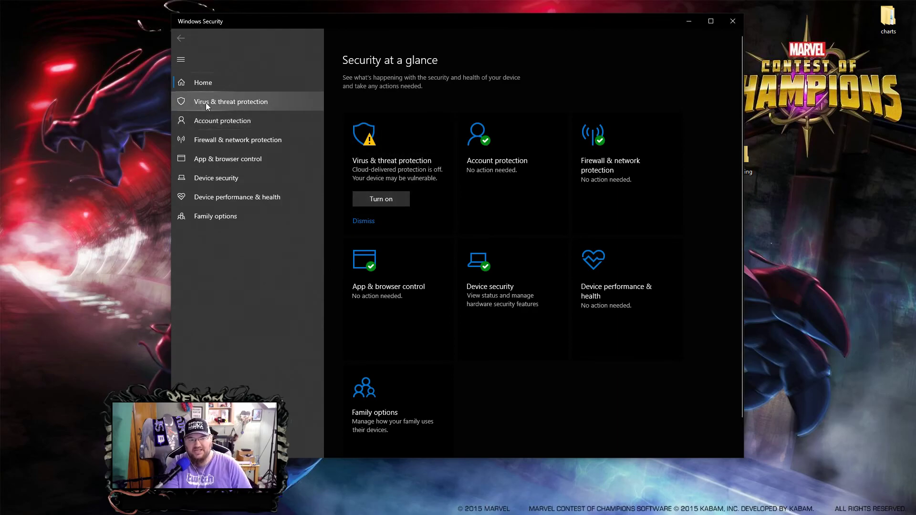
# Go to the virus and threat protection settings and open the list of antivirus exclusions
pyautogui.click(230, 99)
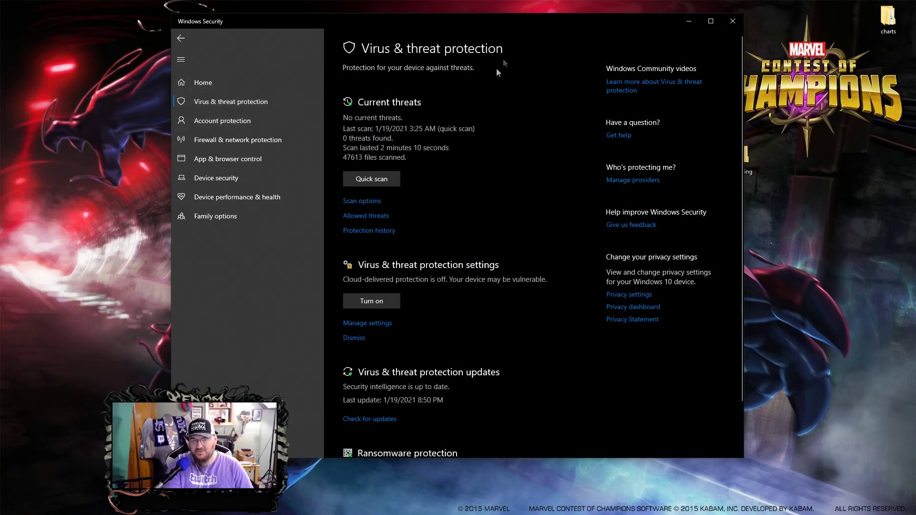
pyautogui.scroll(-2, 503, 61)
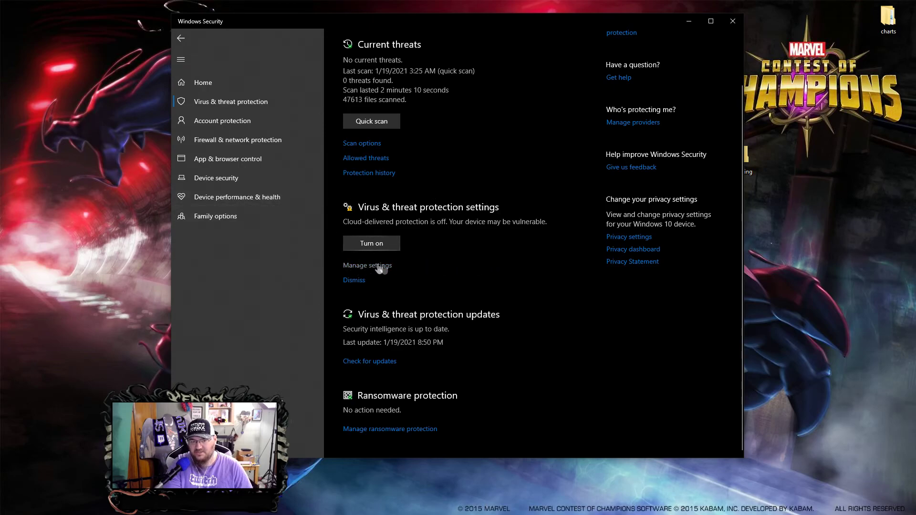
pyautogui.click(371, 265)
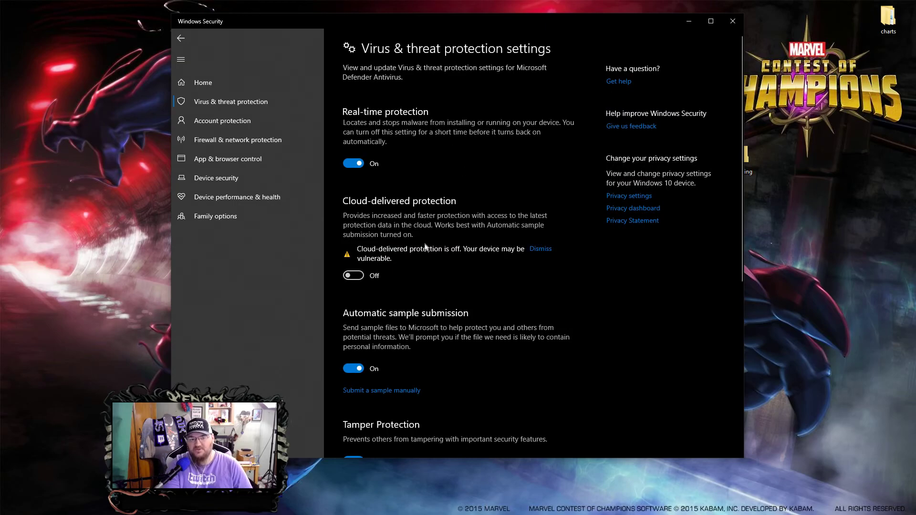
pyautogui.scroll(-2, 425, 255)
pyautogui.scroll(2, 426, 248)
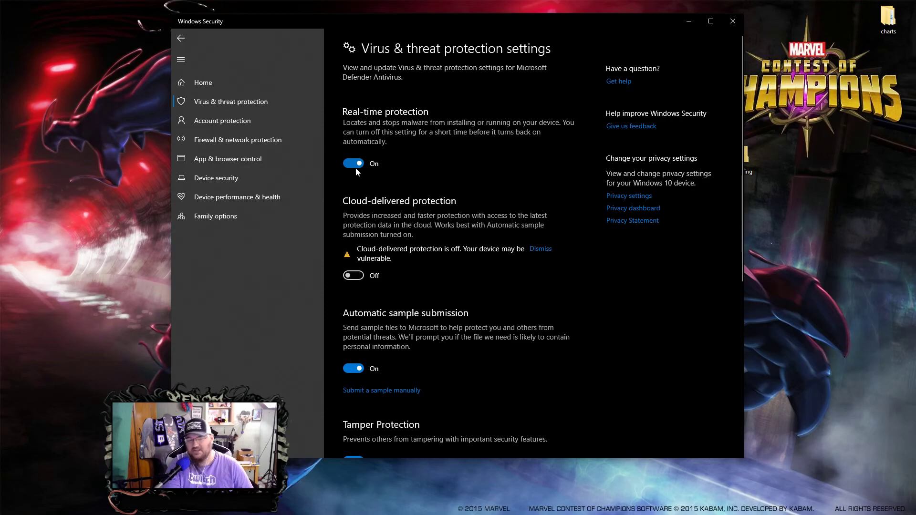
pyautogui.scroll(-6, 381, 181)
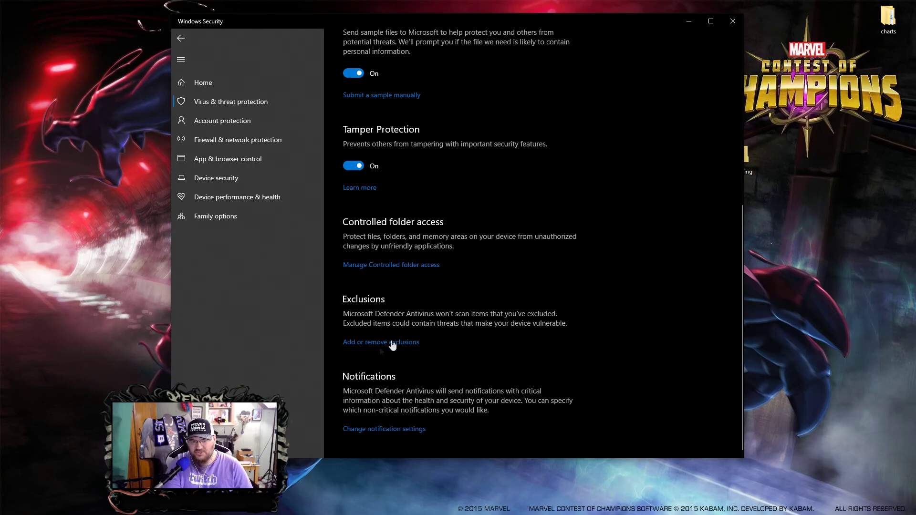
pyautogui.click(368, 347)
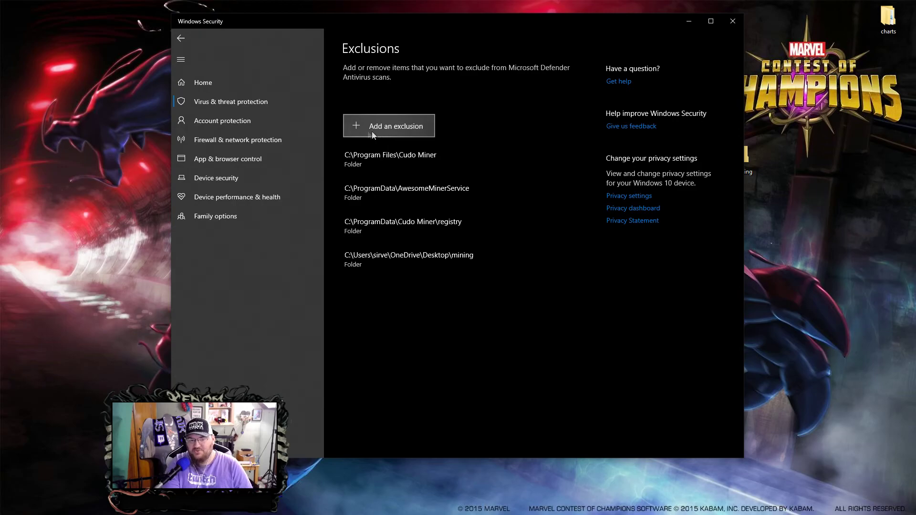
# Add a folder exclusion for the mining folder on the desktop, keeping the desktop folder in view
pyautogui.moveTo(382, 21); pyautogui.dragTo(249, 35)
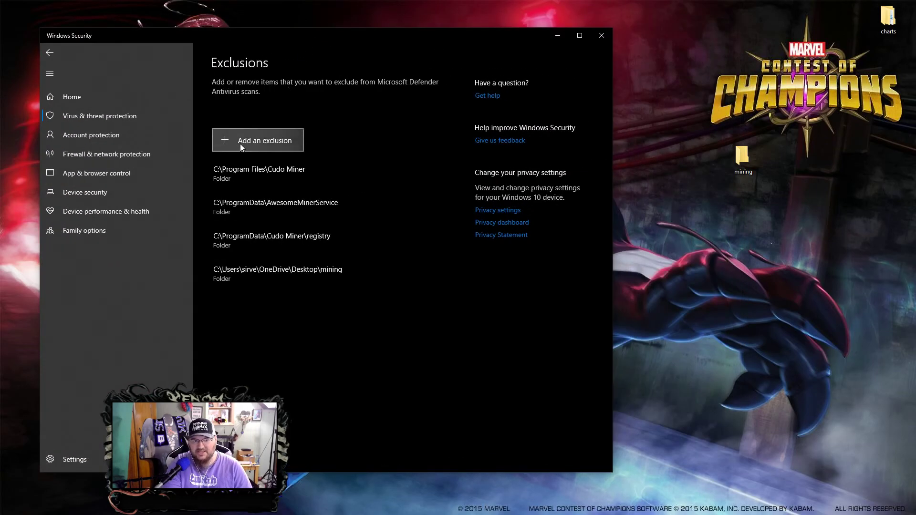
pyautogui.click(238, 146)
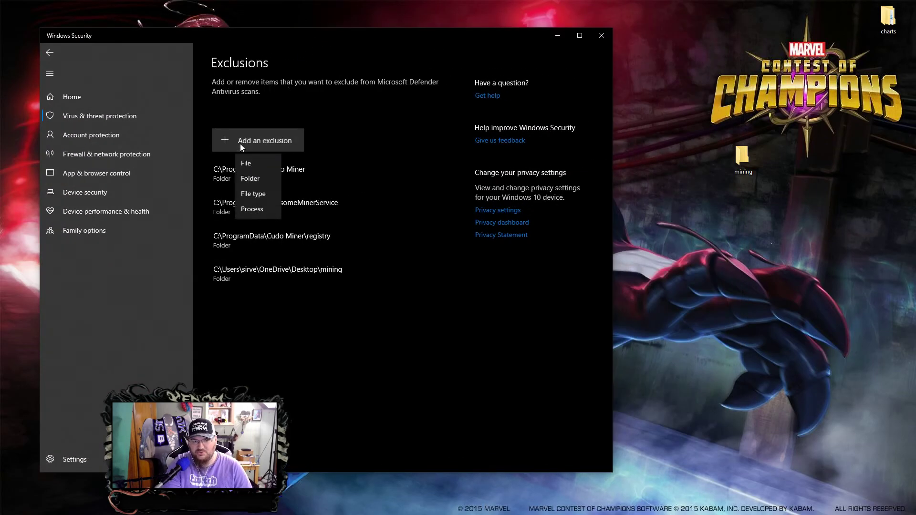
pyautogui.click(263, 180)
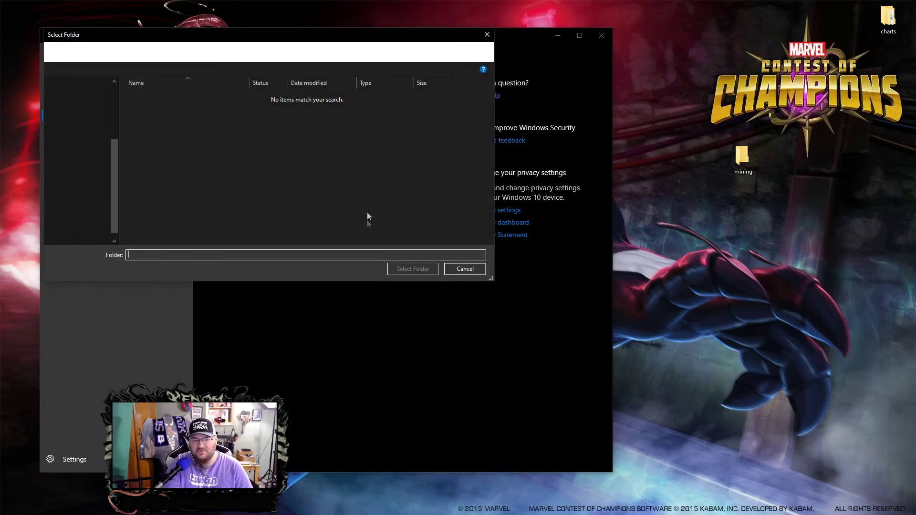
pyautogui.press('BackSpace')
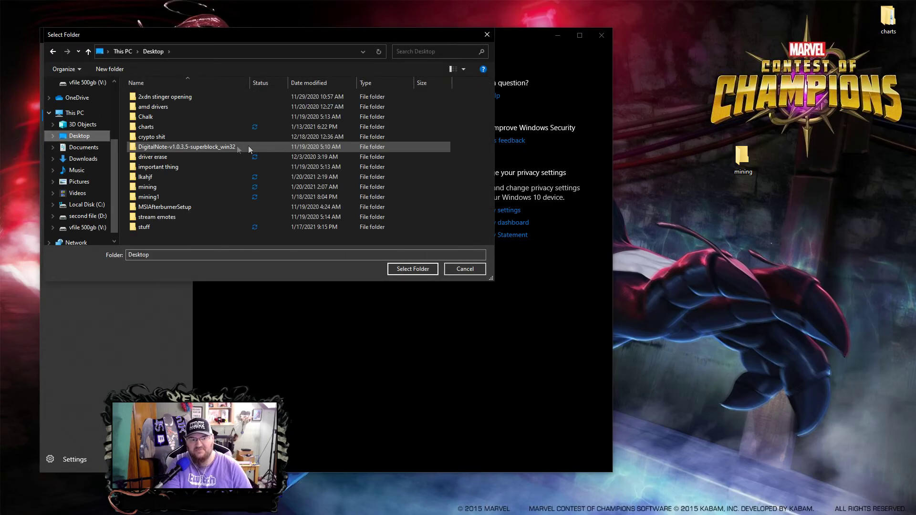
pyautogui.click(151, 191)
pyautogui.click(413, 269)
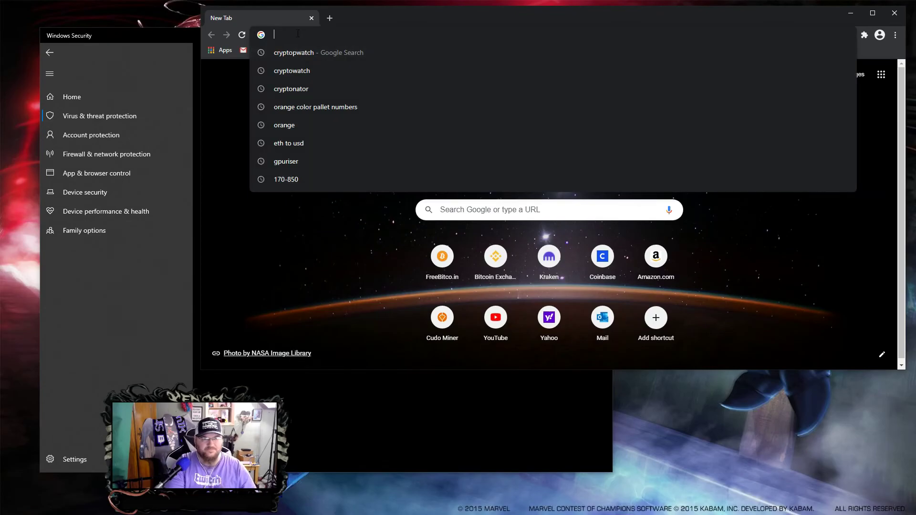
# Switch to Chrome, load nicehash.com, and maximize the browser window
pyautogui.write('nicehash.com')
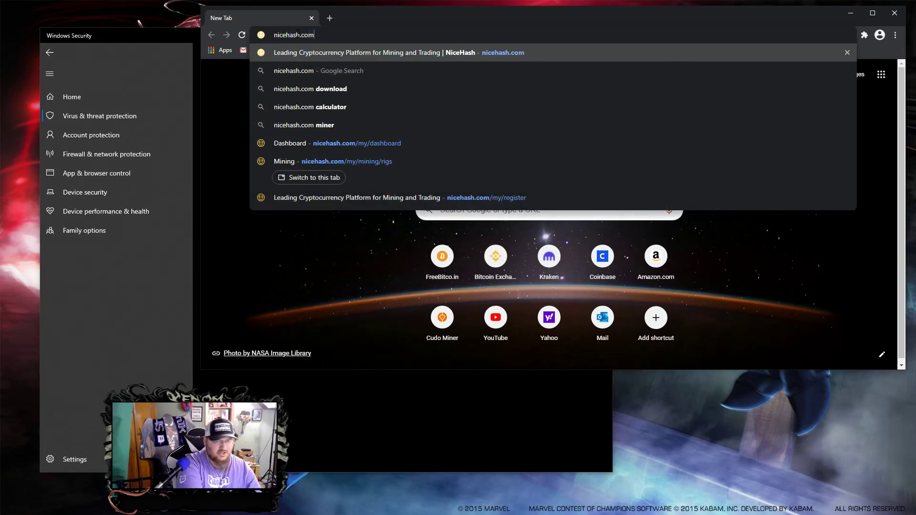
pyautogui.press('Return')
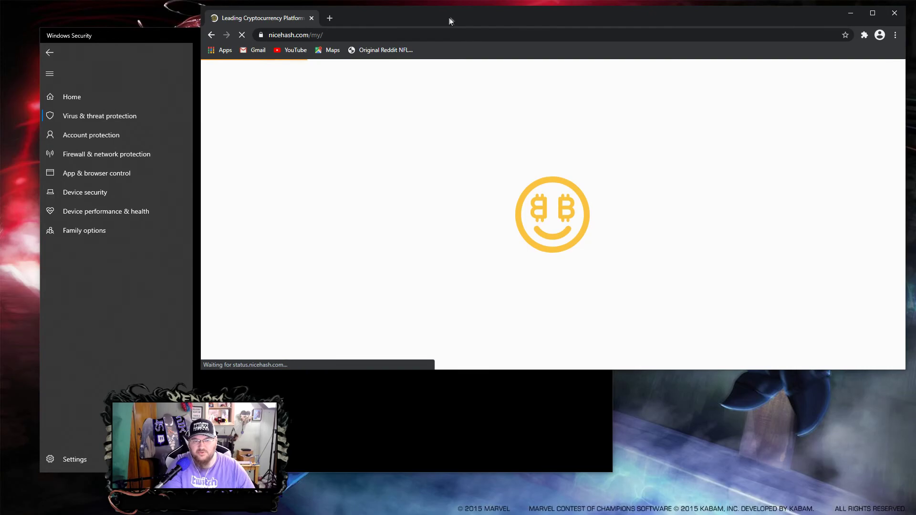
pyautogui.doubleClick(451, 20)
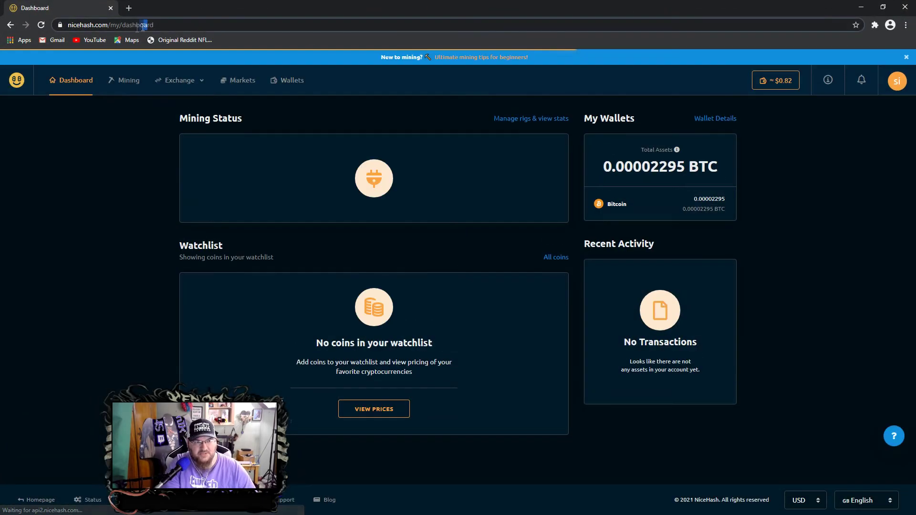
# Try to load the NiceHash homepage by removing the my/dashboard path from the address
pyautogui.moveTo(191, 25); pyautogui.dragTo(147, 27)
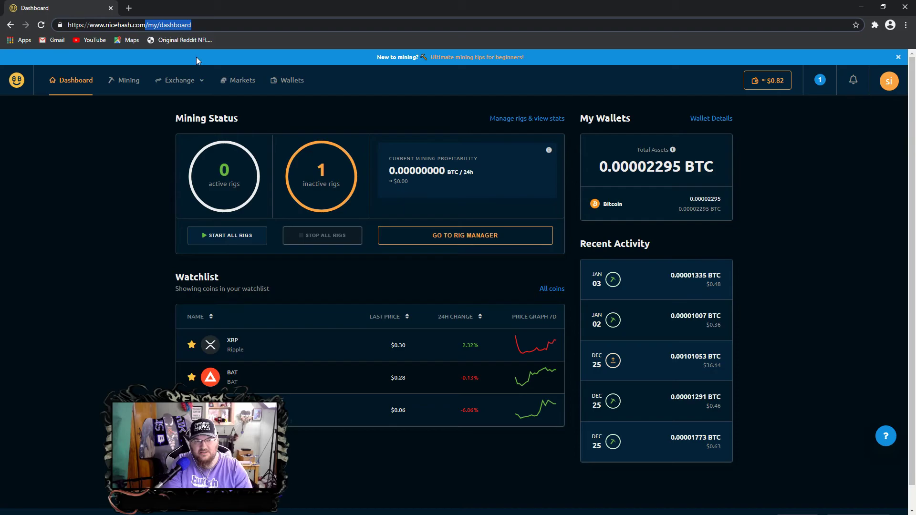
pyautogui.press('BackSpace')
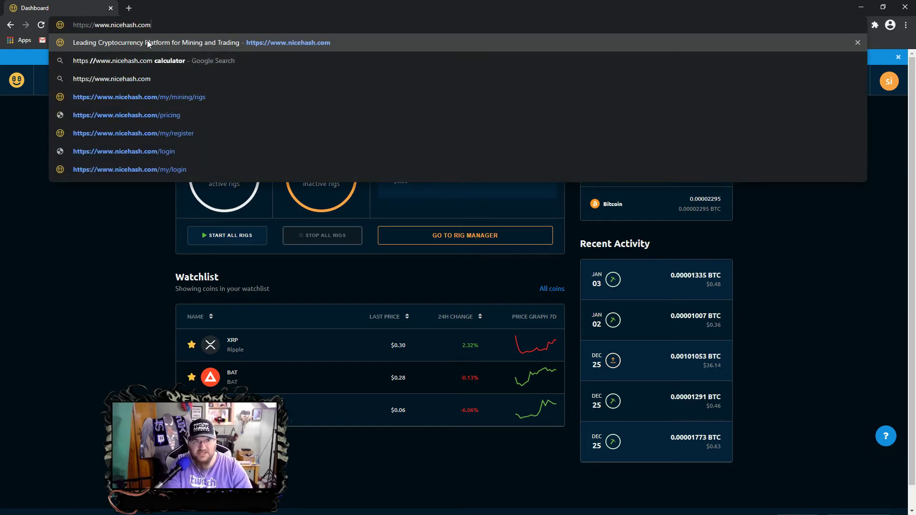
pyautogui.click(148, 43)
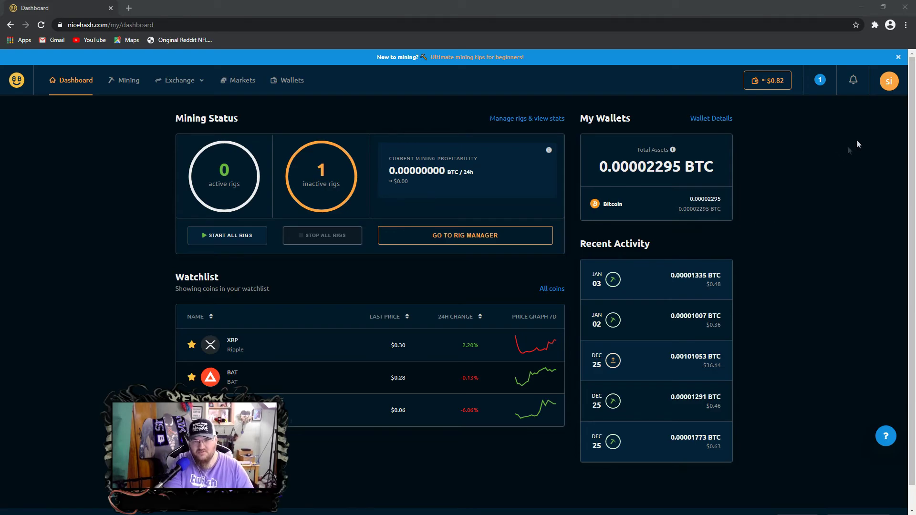
# Open the NiceHash user settings and review the public nickname and private information fields of the profile
pyautogui.click(890, 84)
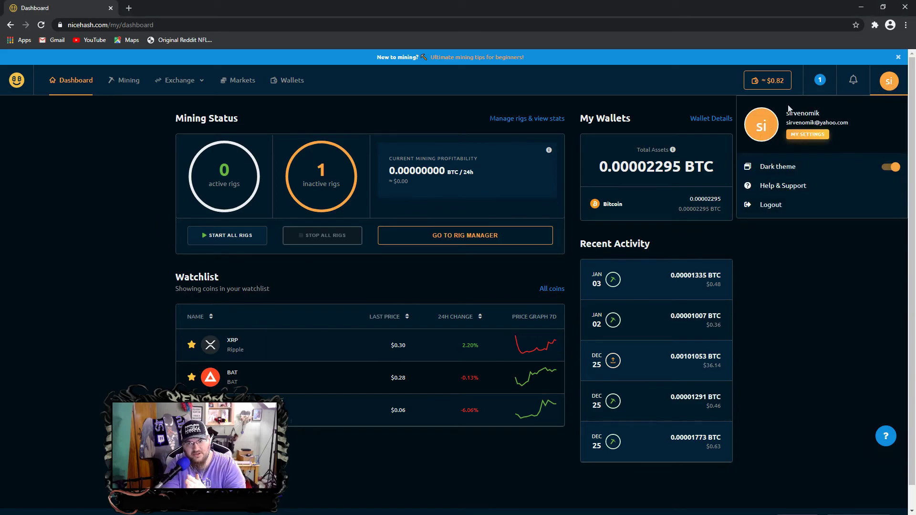
pyautogui.click(807, 136)
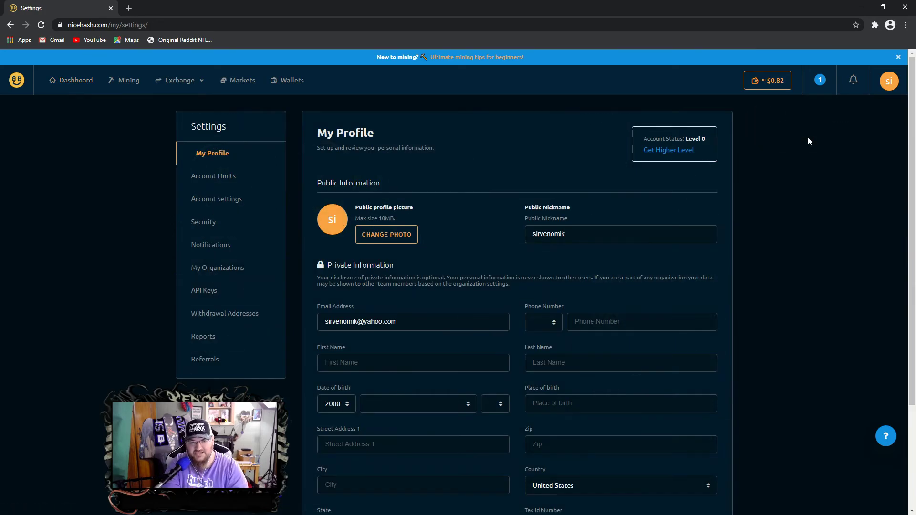
pyautogui.click(888, 85)
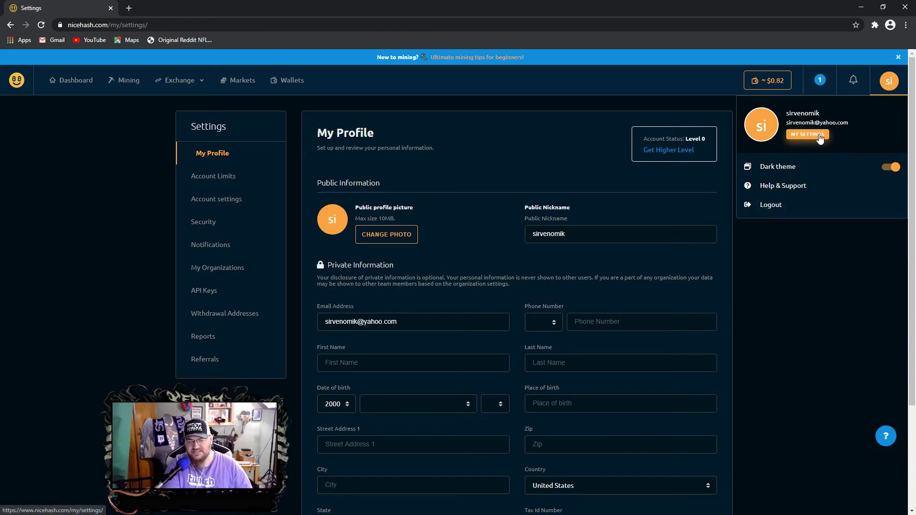
pyautogui.click(578, 233)
pyautogui.moveTo(578, 234); pyautogui.dragTo(532, 236)
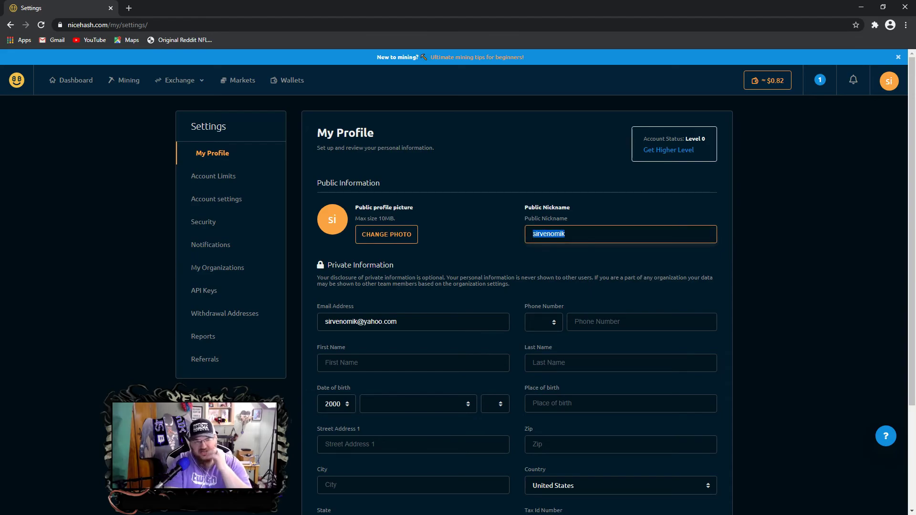
pyautogui.scroll(-3, 364, 245)
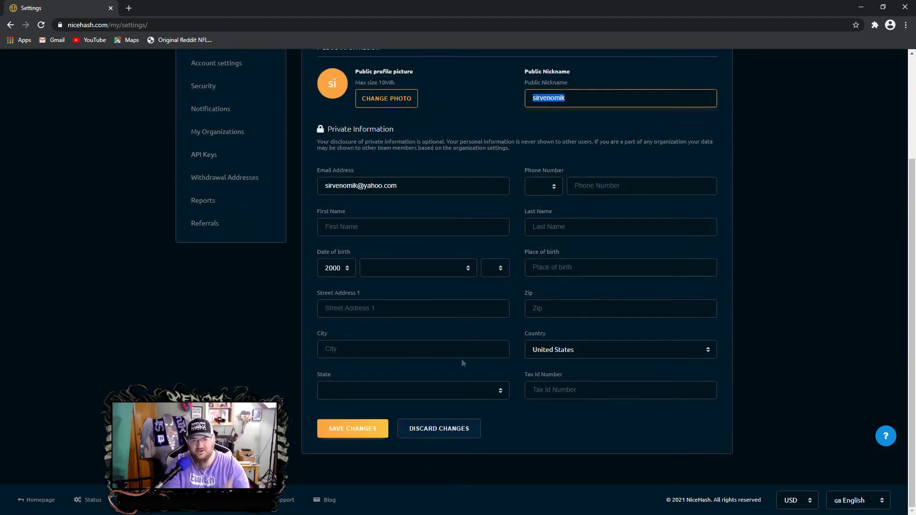
pyautogui.scroll(3, 461, 358)
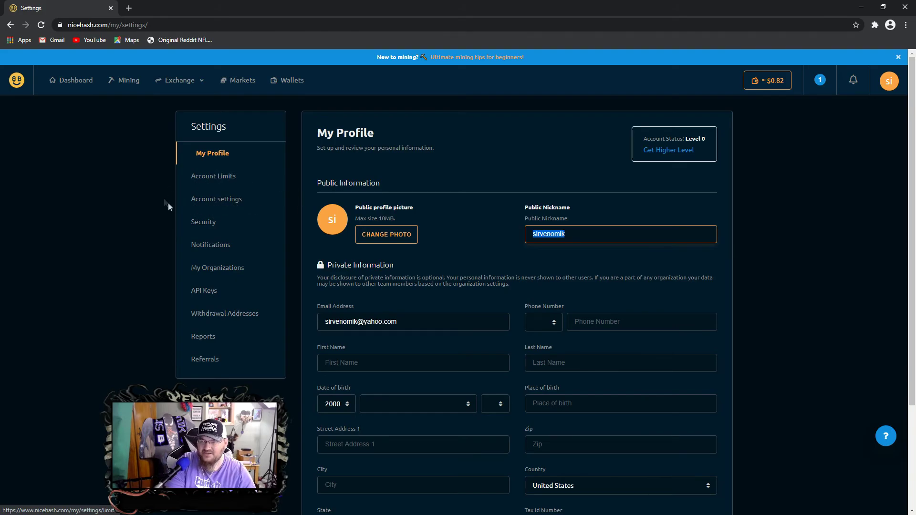
# Open the NiceHash account settings and select USD - US Dollar as the account currency
pyautogui.click(222, 205)
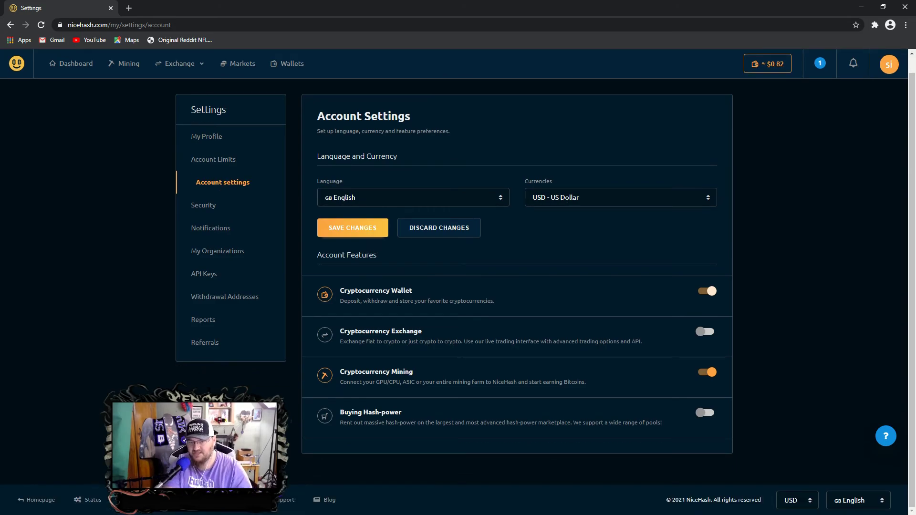
pyautogui.click(591, 198)
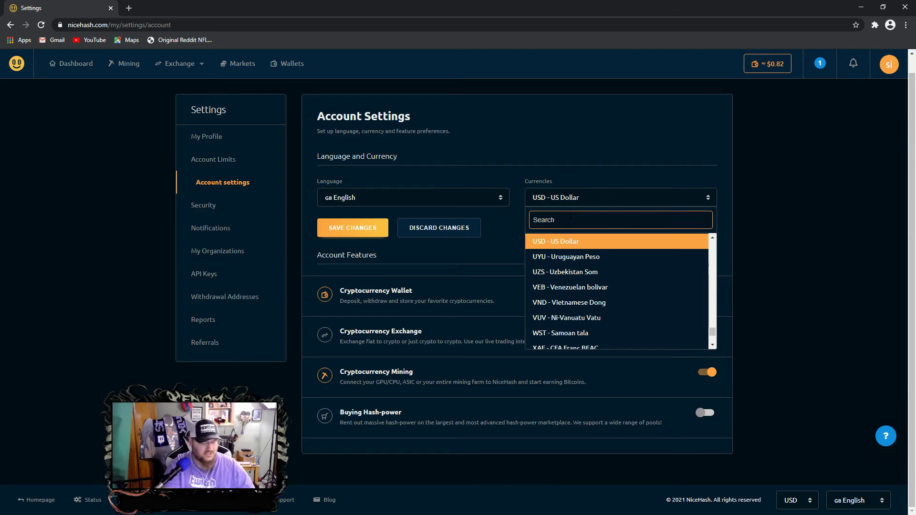
pyautogui.write('cad')
pyautogui.hotkey('ctrl', 'a')
pyautogui.write('usd')
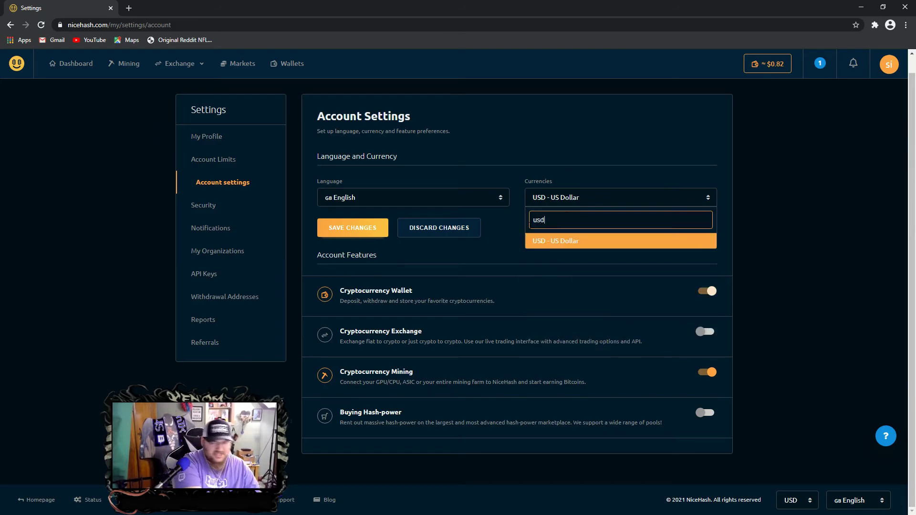
pyautogui.click(575, 243)
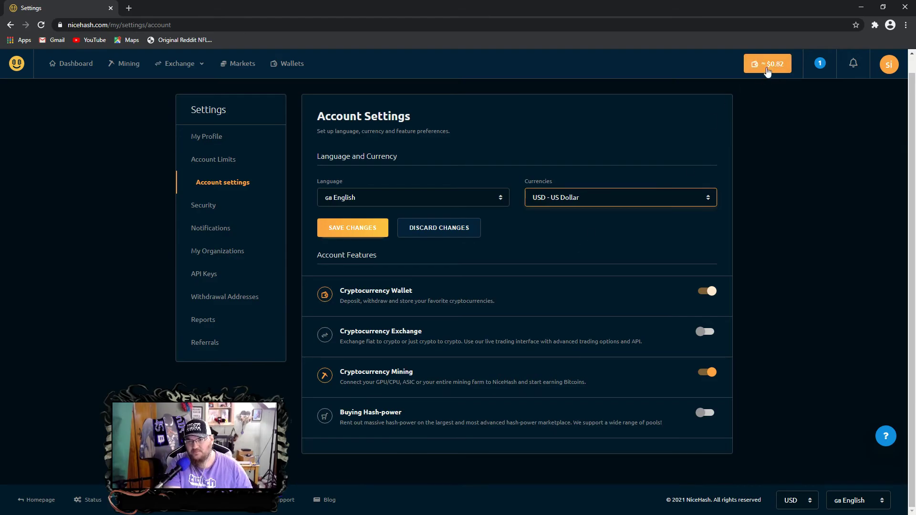
# Change the account currency to CAD - Canadian Dollar and save the changes
pyautogui.click(591, 199)
pyautogui.write('cad')
pyautogui.click(573, 244)
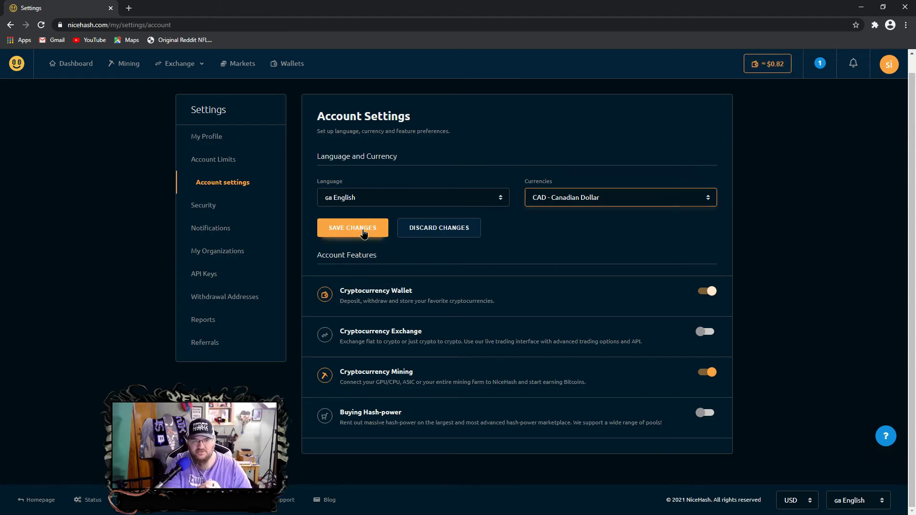
pyautogui.click(372, 231)
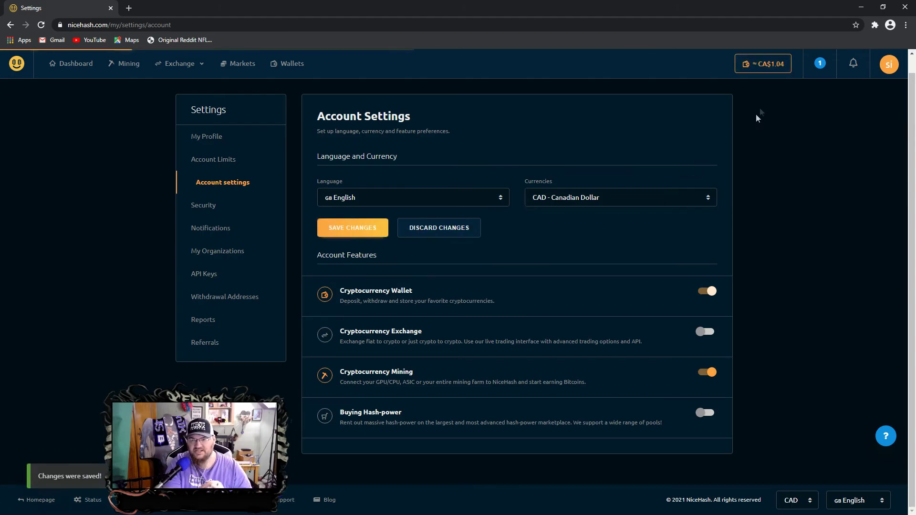
# Set the account currency back to USD - US Dollar and save the changes
pyautogui.click(601, 199)
pyautogui.write('usd')
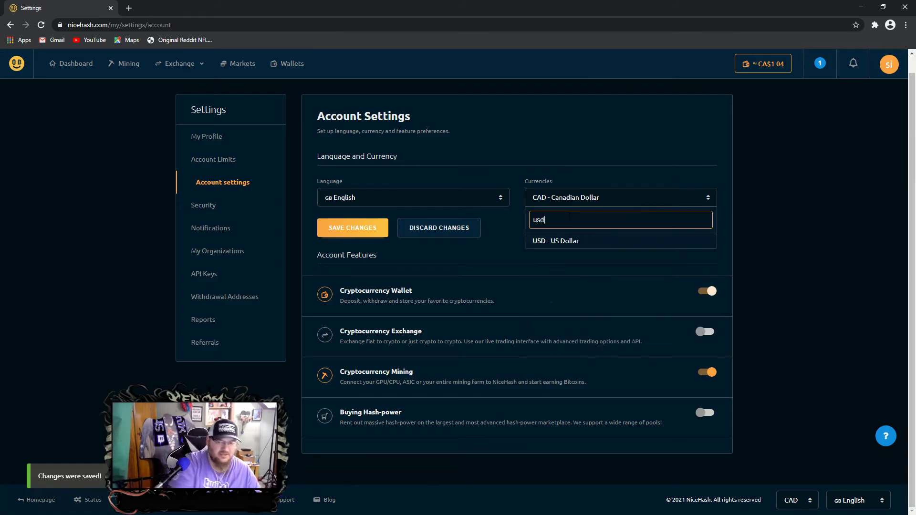
pyautogui.click(556, 241)
pyautogui.click(352, 228)
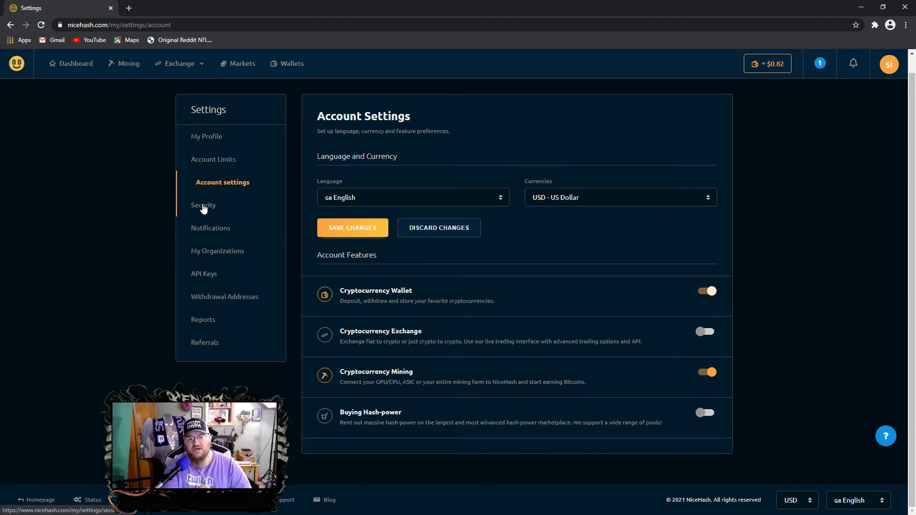
# Review the account's security settings, including two-factor authentication, and return to the mining dashboard
pyautogui.click(203, 206)
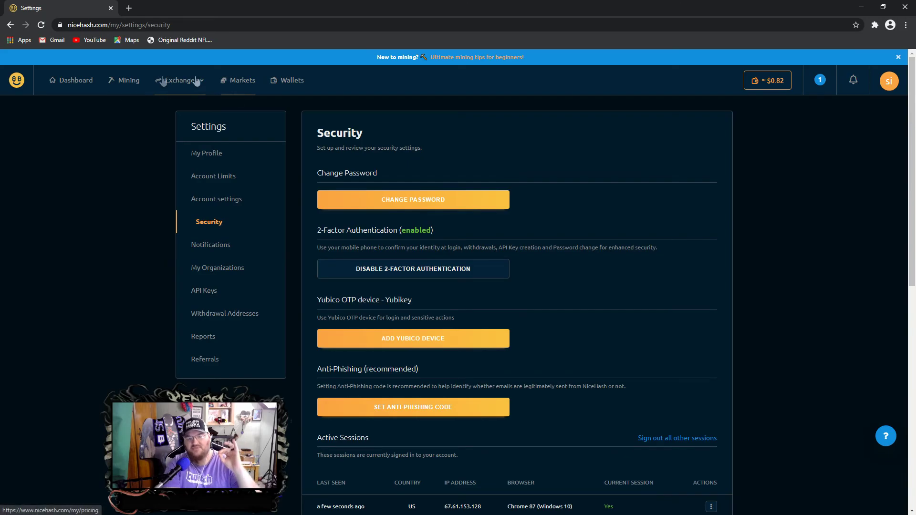
pyautogui.click(62, 86)
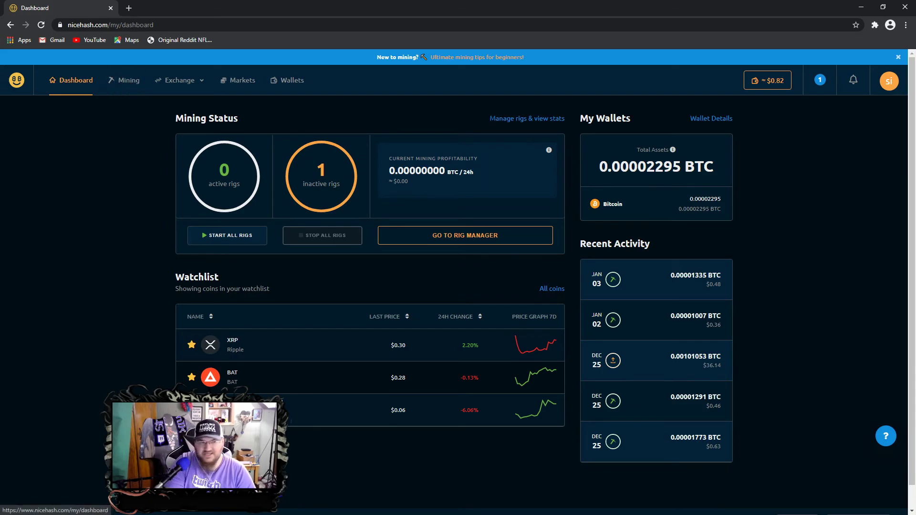
# Choose NiceHash Miner among the rig manager's miner download options, read the antivirus notice, and continue to its GitHub release page
pyautogui.click(127, 86)
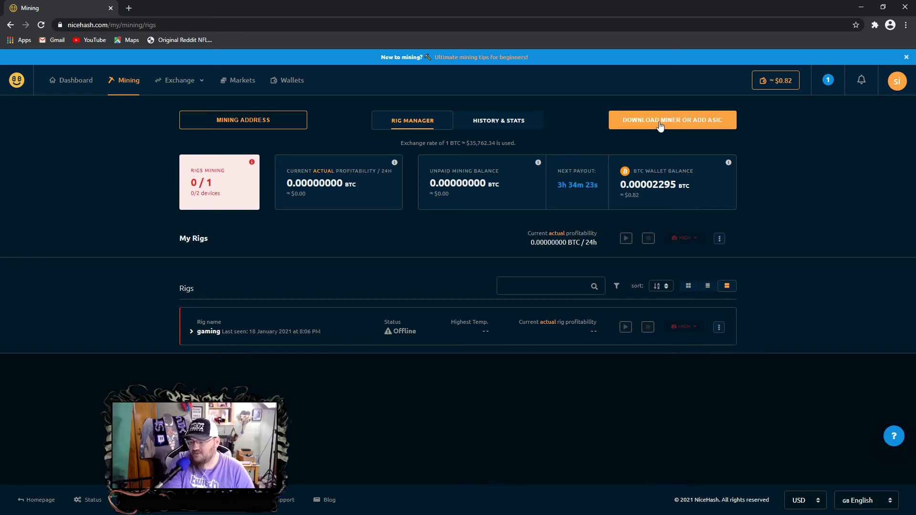
pyautogui.click(643, 125)
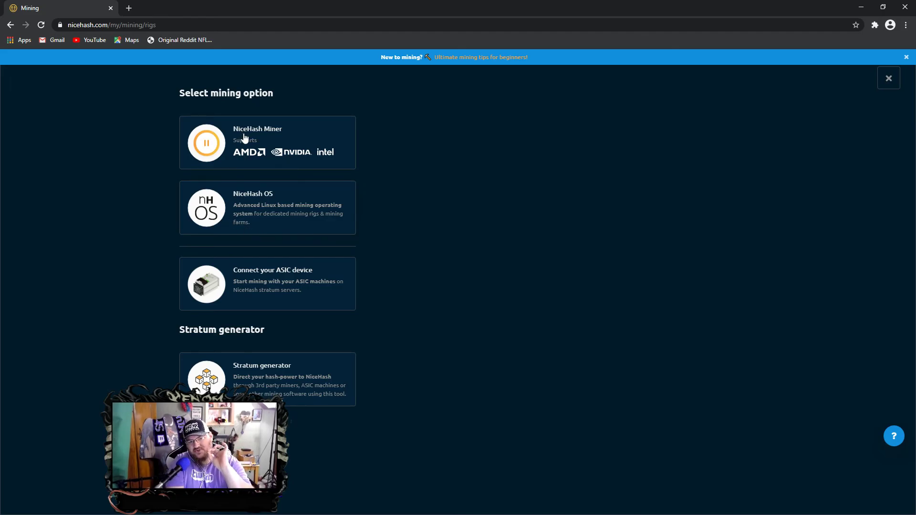
pyautogui.click(262, 151)
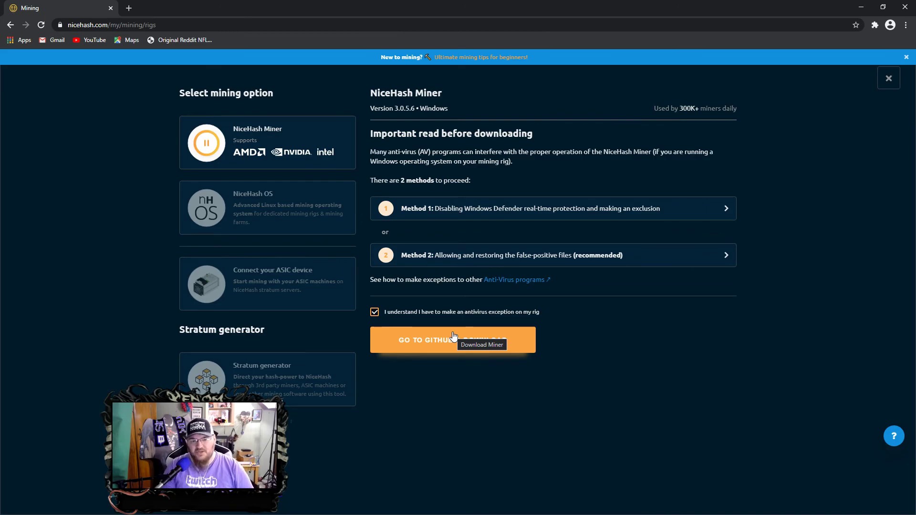
pyautogui.moveTo(553, 133); pyautogui.dragTo(367, 136)
pyautogui.moveTo(521, 168); pyautogui.dragTo(385, 153)
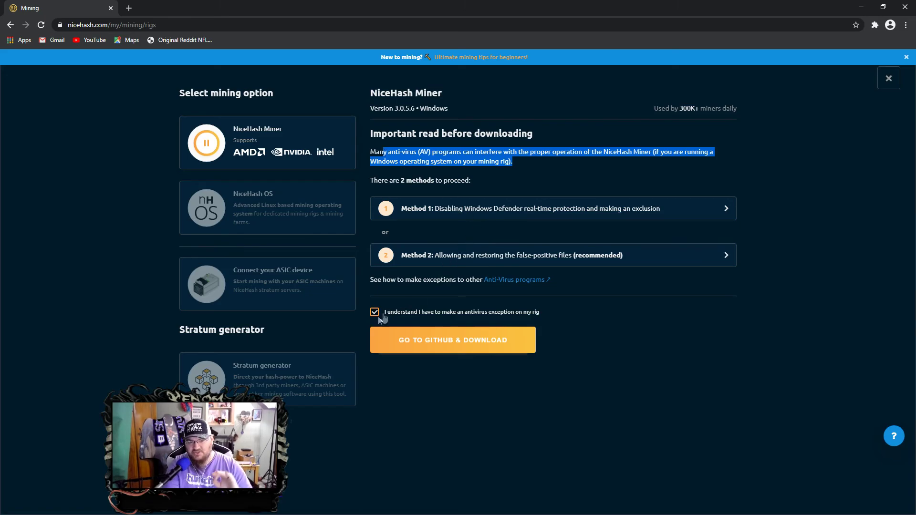
pyautogui.click(437, 346)
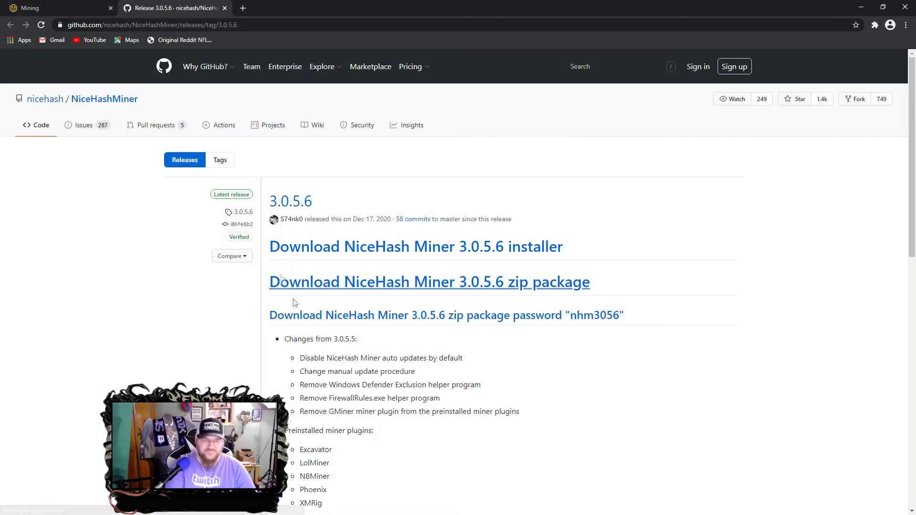
# Download the NiceHash Miner 3.0.5.6 zip package and show the downloaded file in its folder
pyautogui.moveTo(619, 292); pyautogui.dragTo(265, 295)
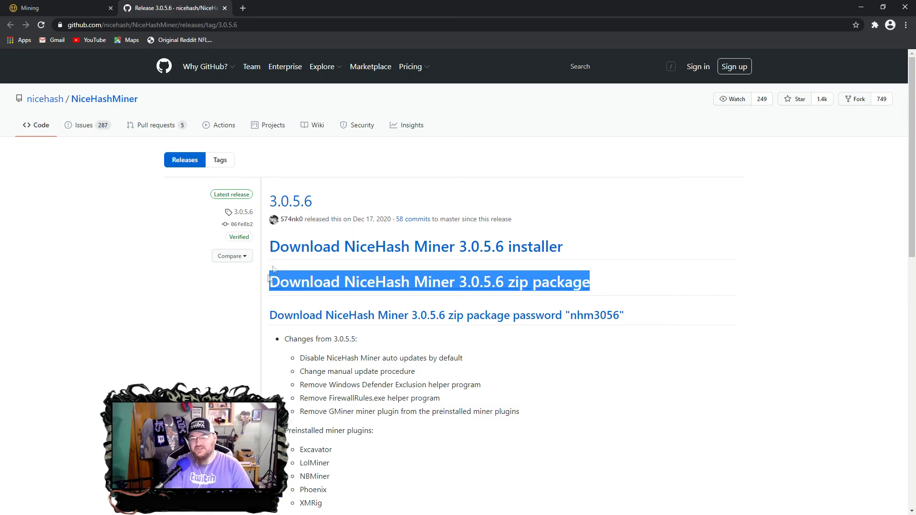
pyautogui.click(330, 279)
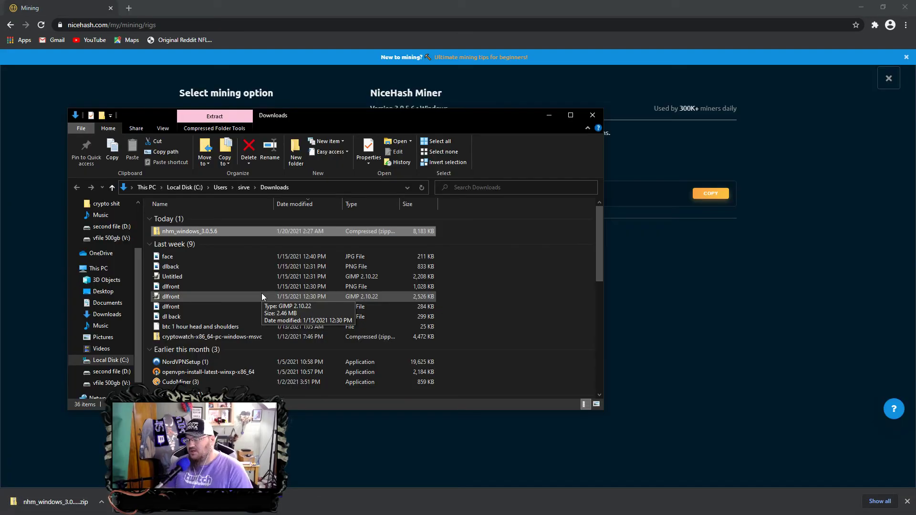
pyautogui.click(101, 501)
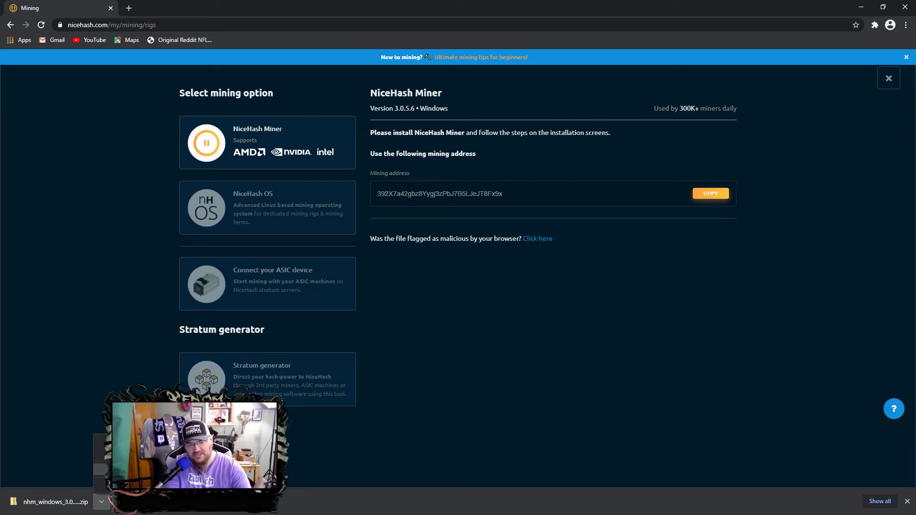
pyautogui.click(124, 470)
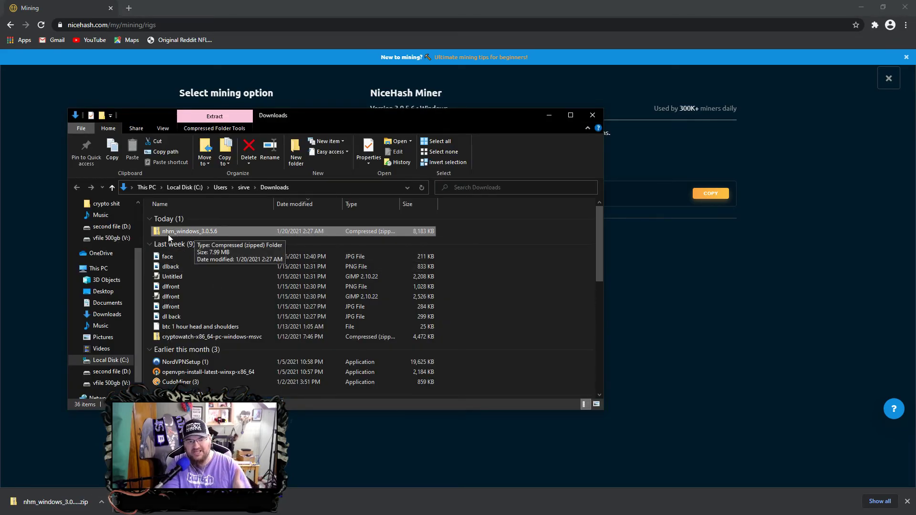
# Extract the nhm_windows_3.0.5.6 archive into the mining folder on the desktop
pyautogui.rightClick(207, 233)
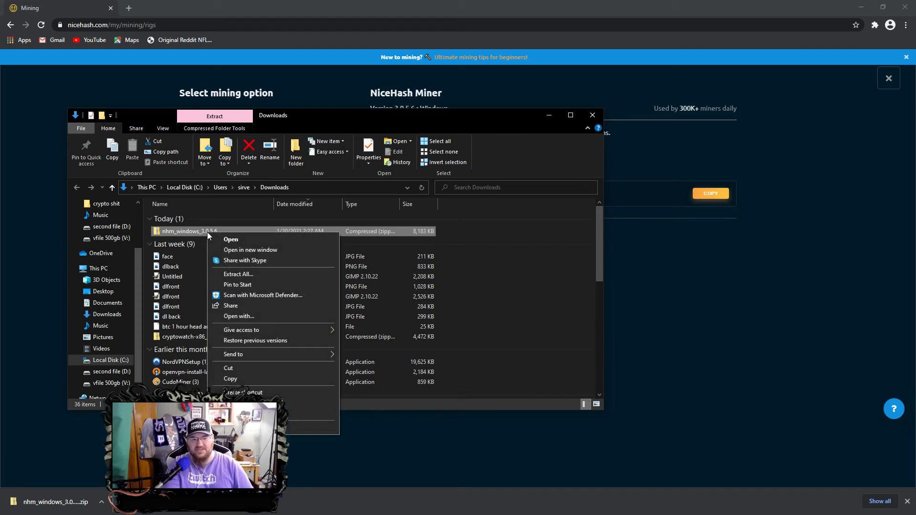
pyautogui.click(238, 274)
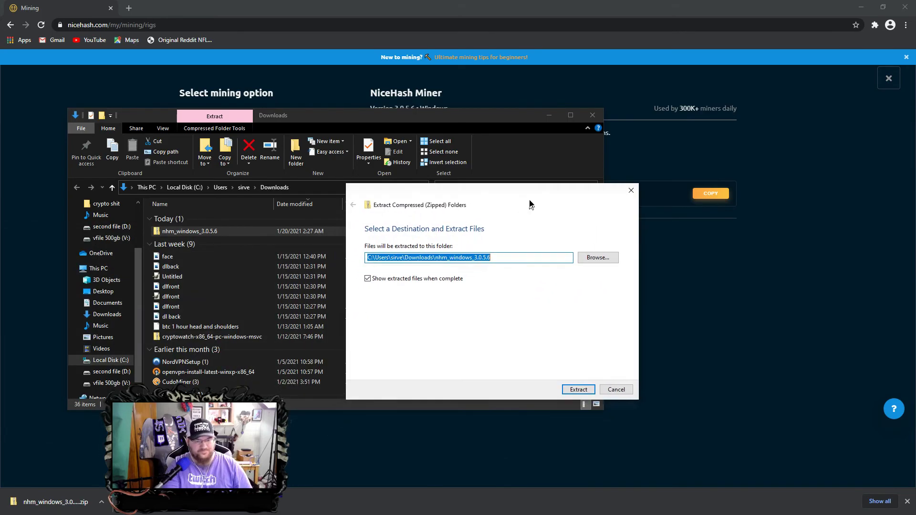
pyautogui.click(572, 213)
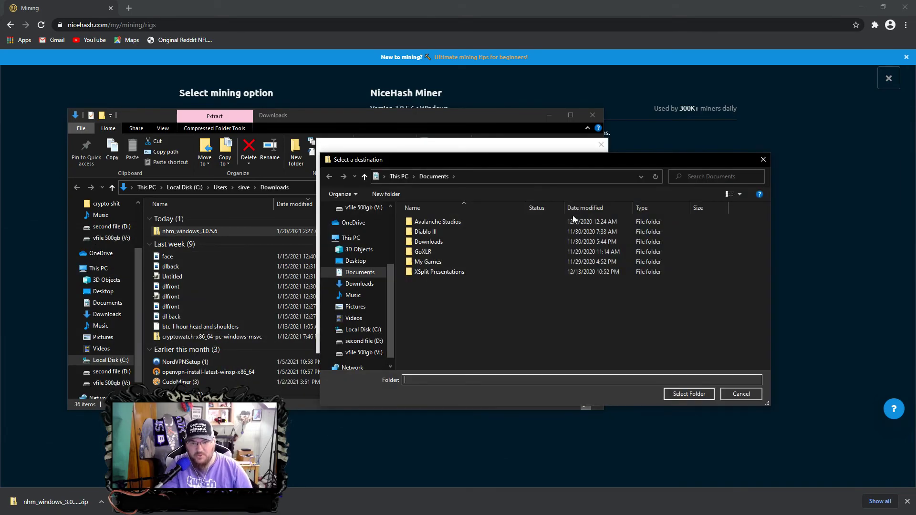
pyautogui.click(763, 161)
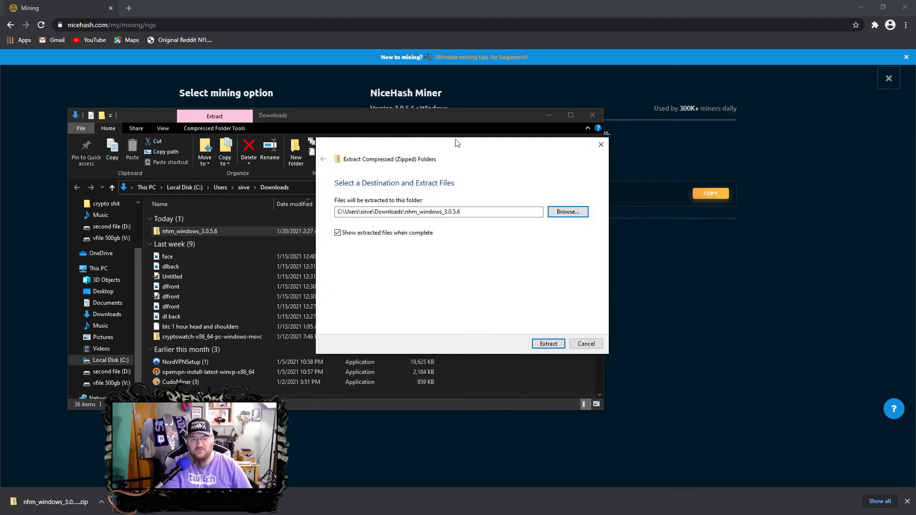
pyautogui.moveTo(455, 162)
pyautogui.mouseDown()
pyautogui.moveTo(439, 165)
pyautogui.moveTo(465, 167)
pyautogui.mouseUp()
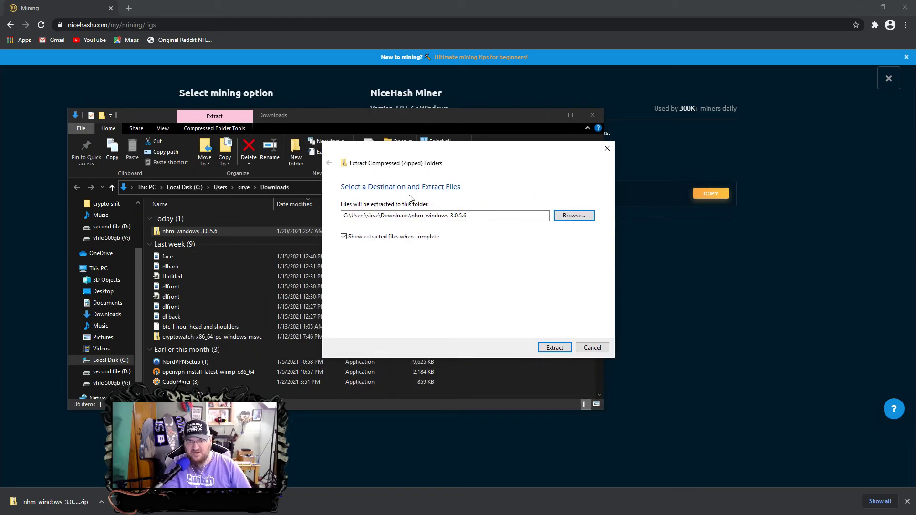
pyautogui.click(570, 220)
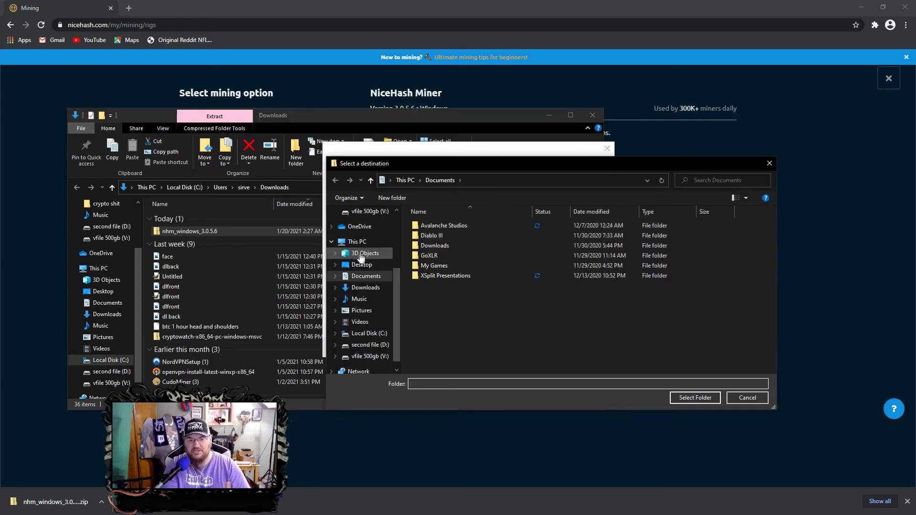
pyautogui.click(366, 270)
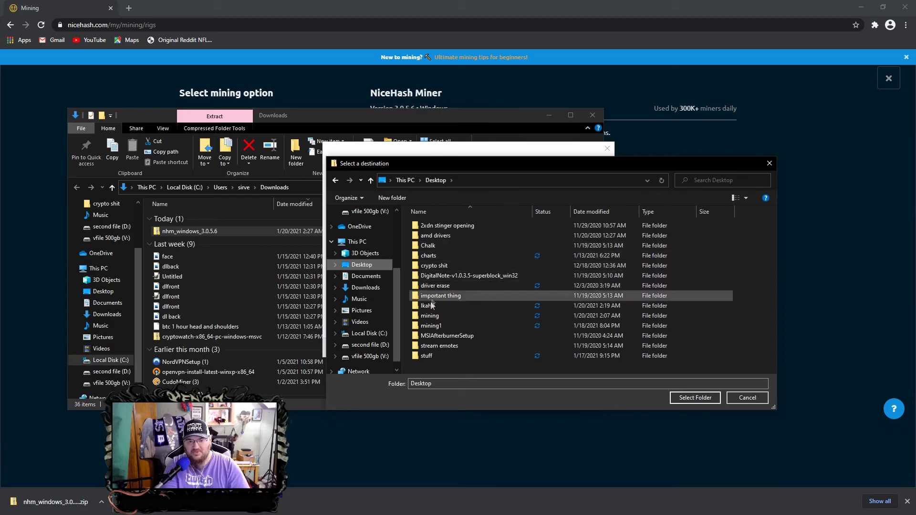
pyautogui.click(434, 317)
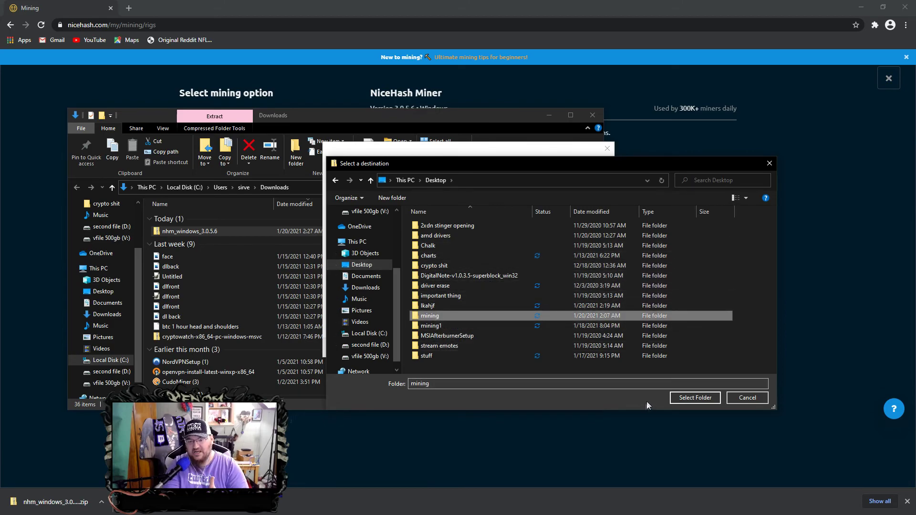
pyautogui.click(695, 398)
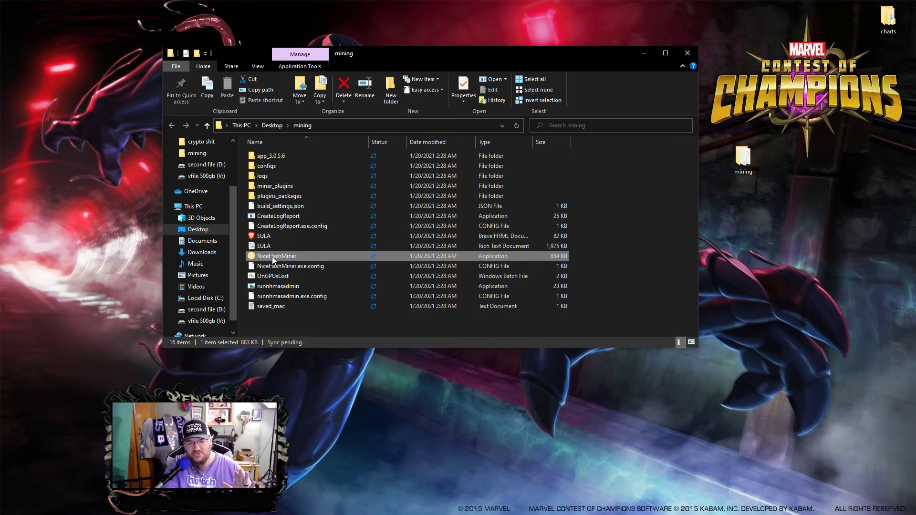
# Launch NiceHashMiner from the mining folder, accept its terms and third-party disclaimer with English as the language, and log in
pyautogui.doubleClick(279, 255)
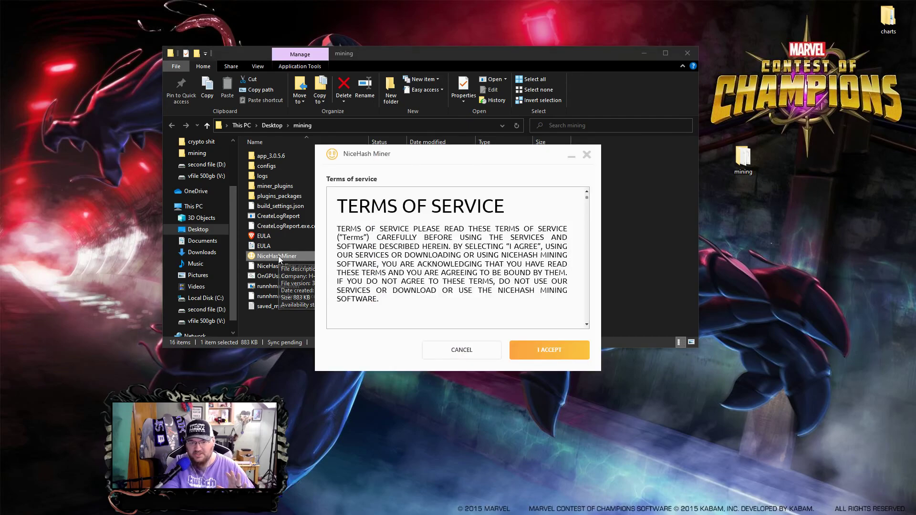
pyautogui.scroll(-10, 483, 246)
pyautogui.click(528, 347)
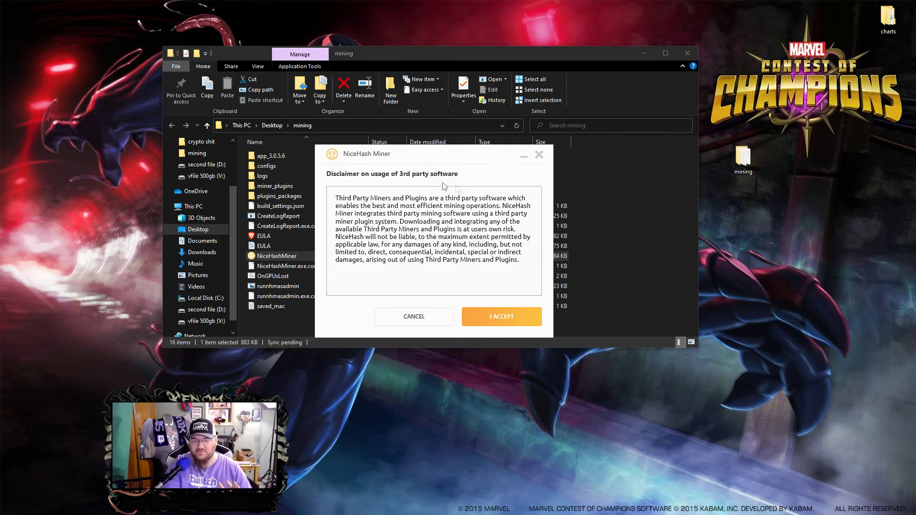
pyautogui.click(499, 321)
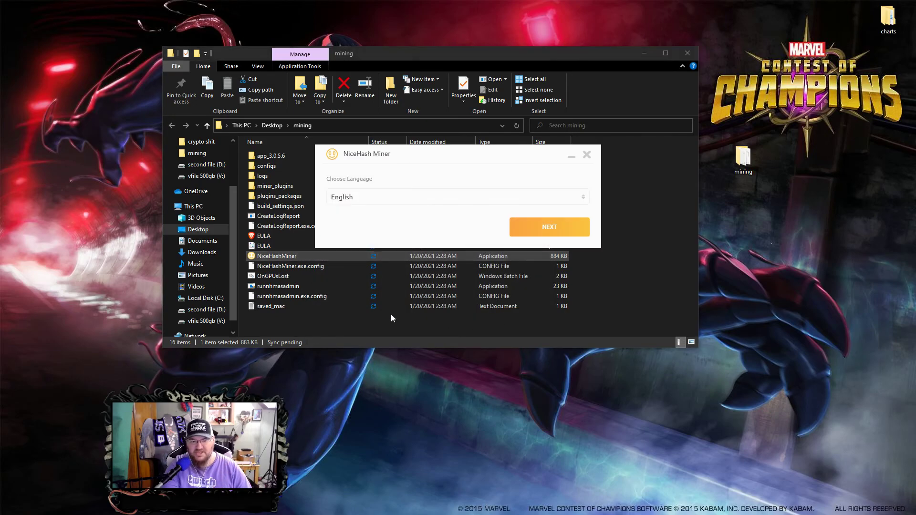
pyautogui.click(548, 231)
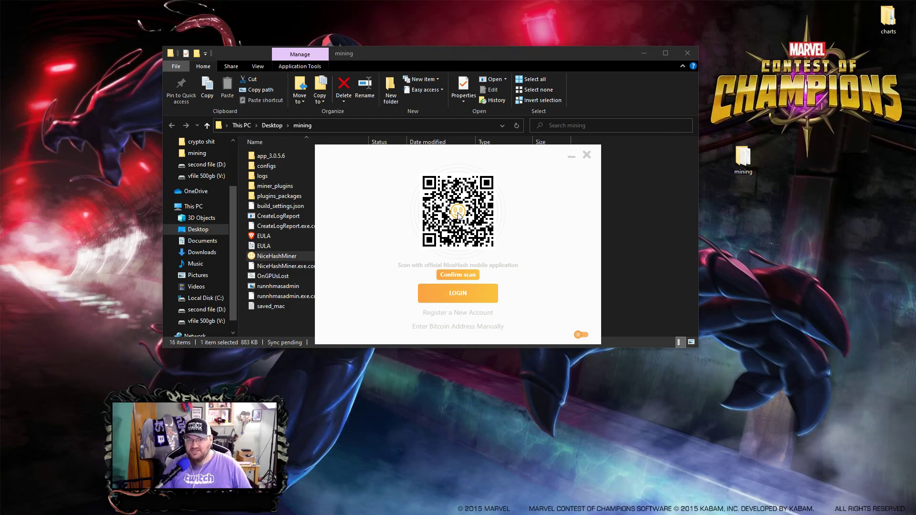
pyautogui.click(462, 296)
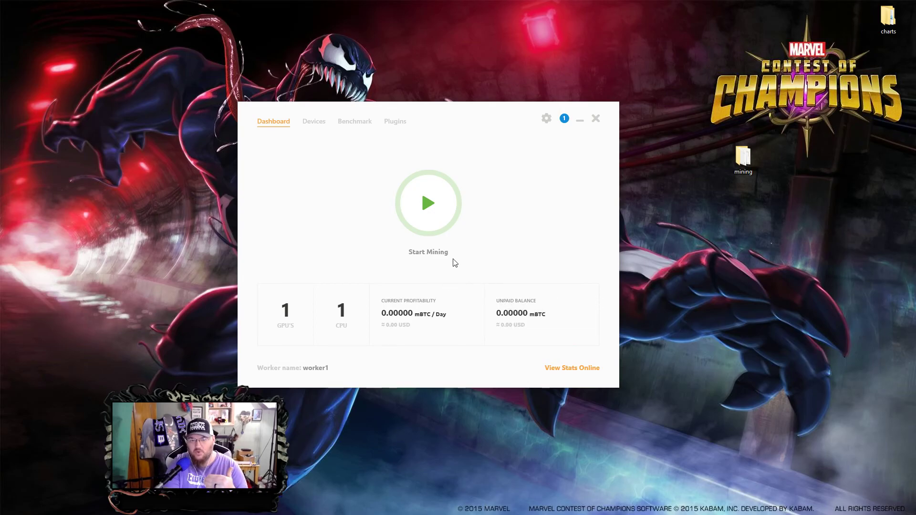
# Look through the miner's benchmark and plugin lists, and examine the CPU and GPU on the devices page
pyautogui.click(316, 123)
pyautogui.click(355, 123)
pyautogui.click(396, 123)
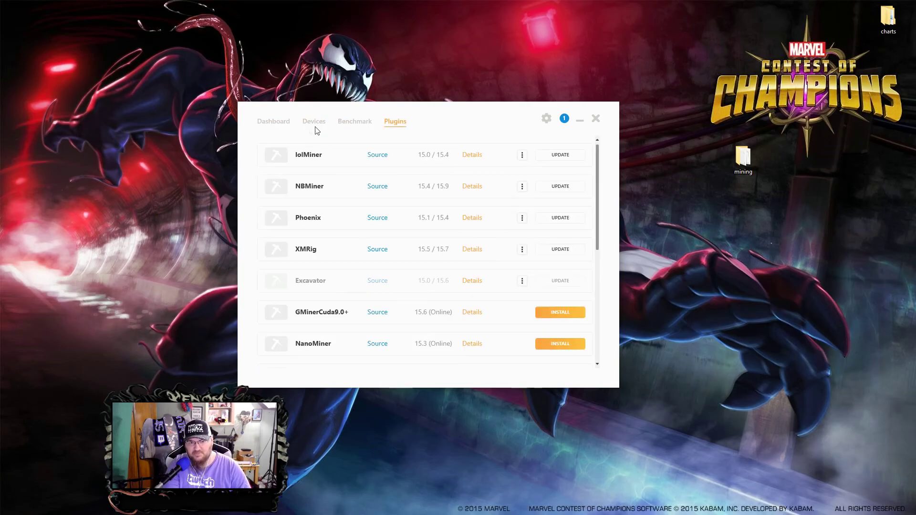
pyautogui.click(315, 123)
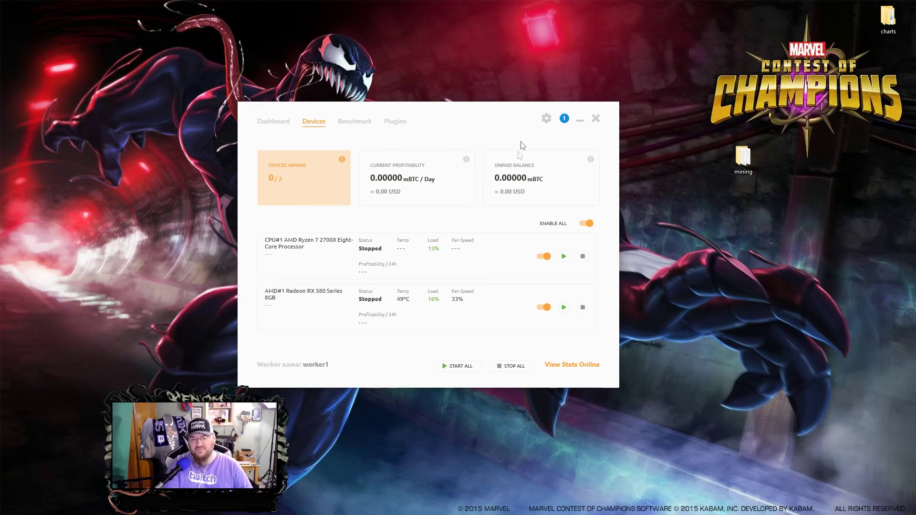
# Open the miner's general settings, check the wallet address, and select the existing worker name
pyautogui.click(546, 119)
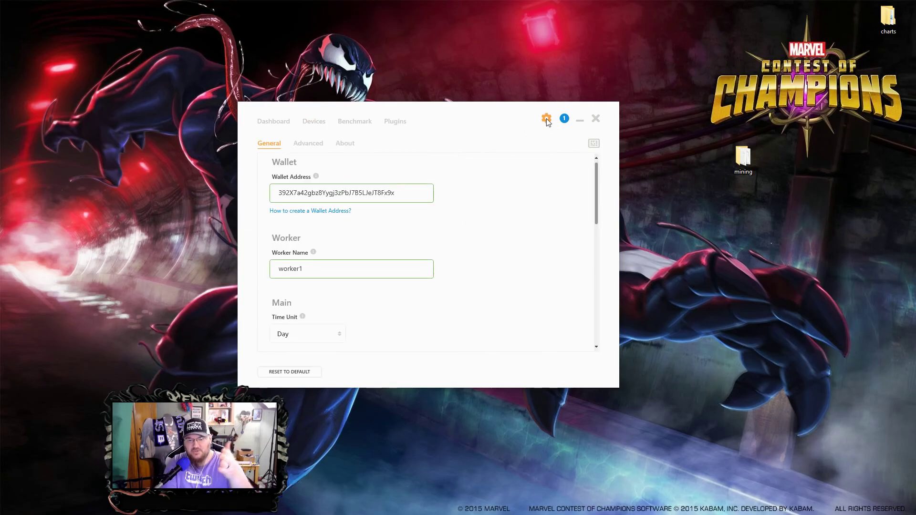
pyautogui.moveTo(395, 170); pyautogui.dragTo(274, 176)
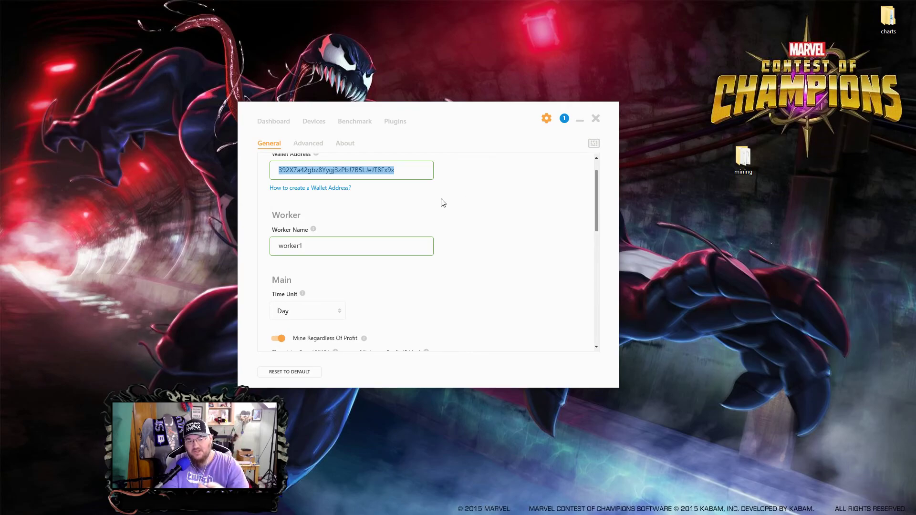
pyautogui.scroll(-1, 442, 202)
pyautogui.scroll(-1, 318, 221)
pyautogui.moveTo(317, 202); pyautogui.dragTo(272, 210)
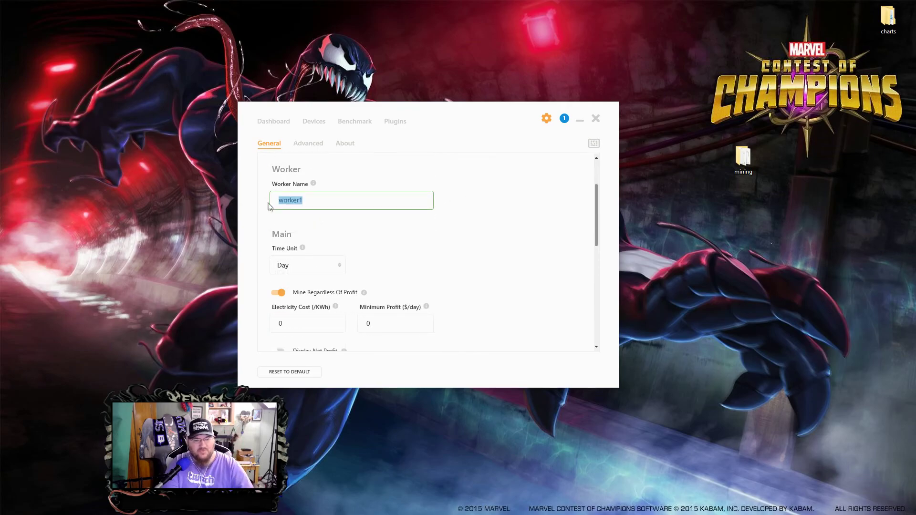
pyautogui.write('gamingrig')
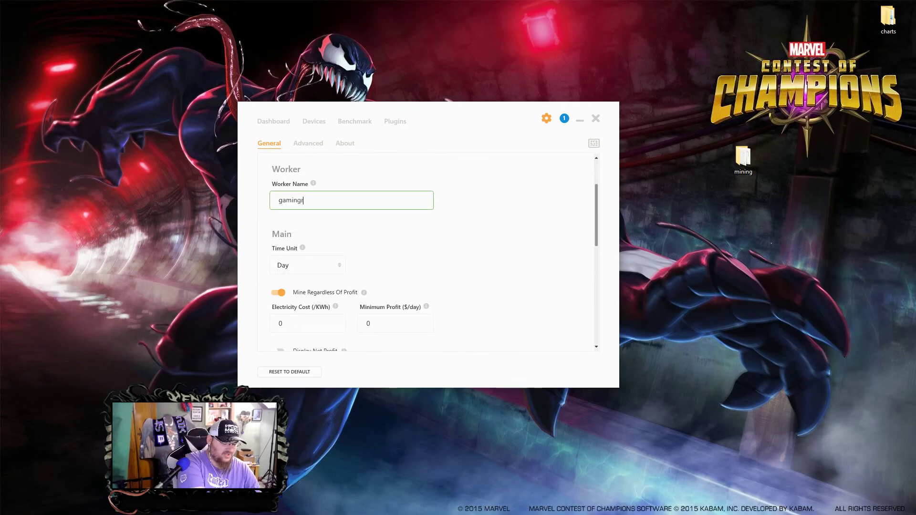
pyautogui.press('BackSpace')
pyautogui.press('BackSpace')
pyautogui.press('BackSpace')
pyautogui.press('BackSpace')
pyautogui.press('BackSpace')
pyautogui.press('BackSpace')
pyautogui.press('BackSpace')
pyautogui.press('BackSpace')
pyautogui.press('BackSpace')
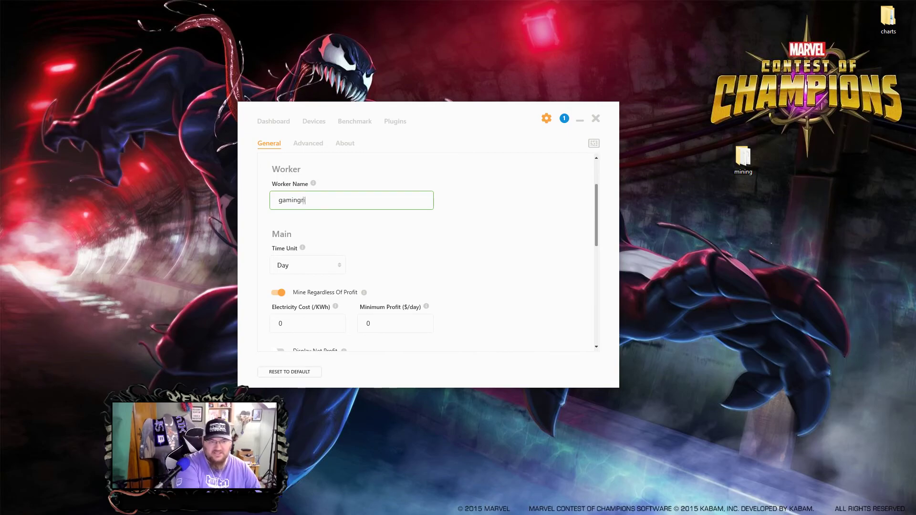
# Enter "bling bling" as the worker name
pyautogui.write('bud')
pyautogui.press('BackSpace')
pyautogui.press('BackSpace')
pyautogui.write('ling bling')
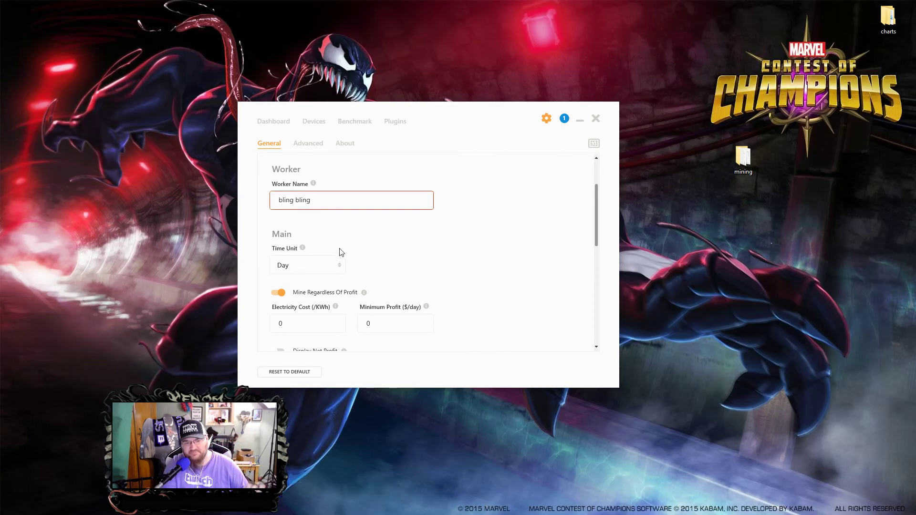
# Review the time unit choices, keeping Day, and look at the minimum profit and electricity cost settings
pyautogui.scroll(-1, 334, 253)
pyautogui.click(286, 247)
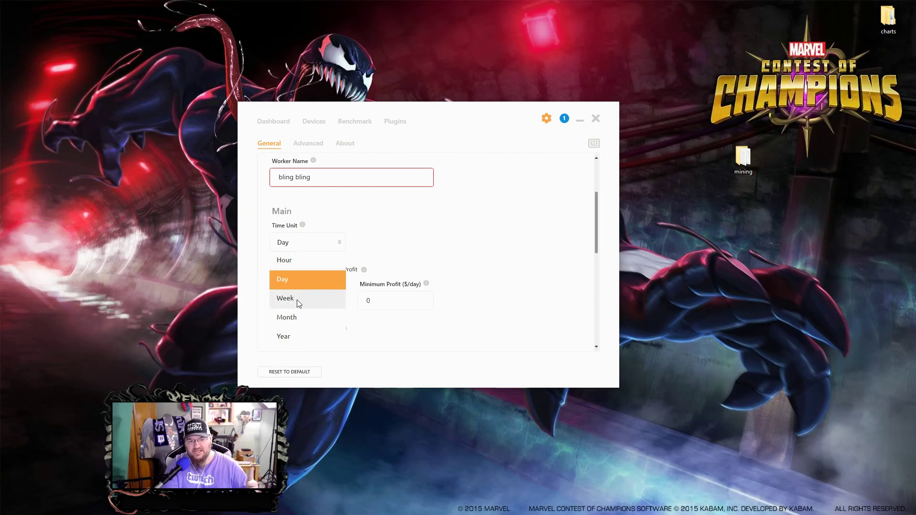
pyautogui.click(293, 279)
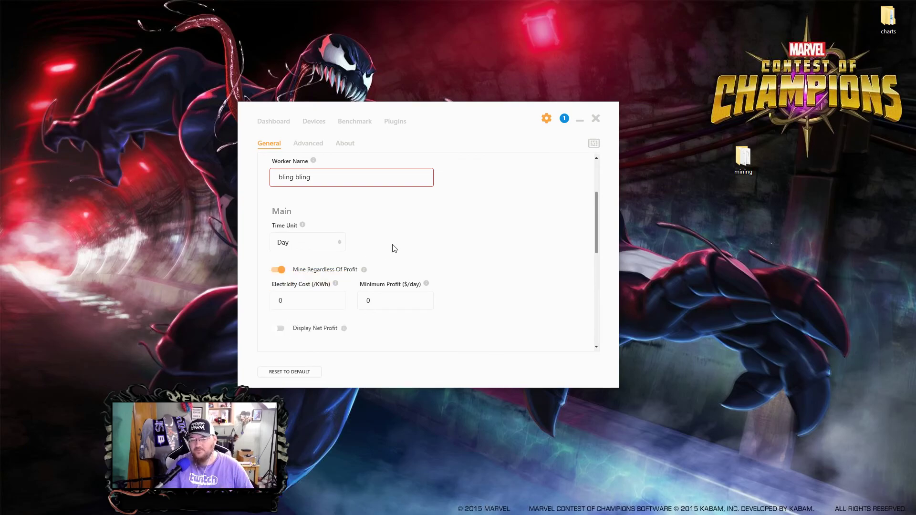
pyautogui.scroll(-3, 394, 249)
pyautogui.click(381, 227)
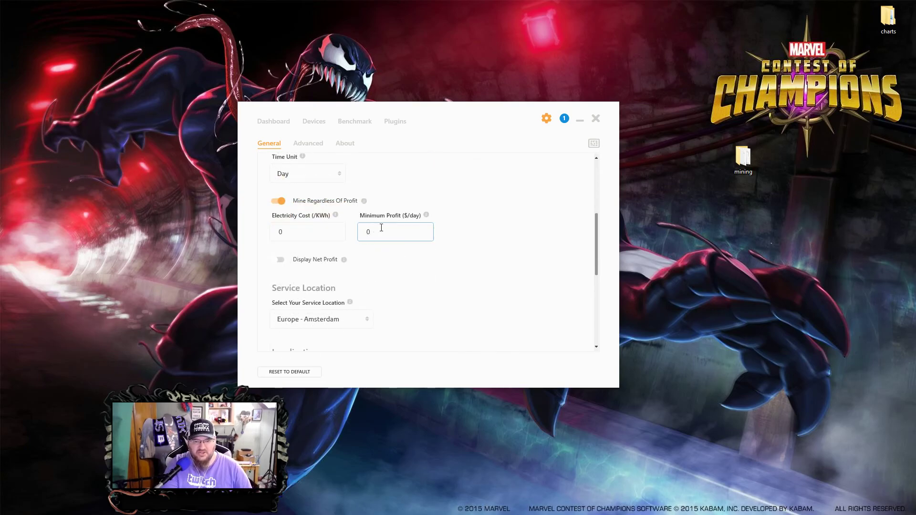
pyautogui.click(294, 233)
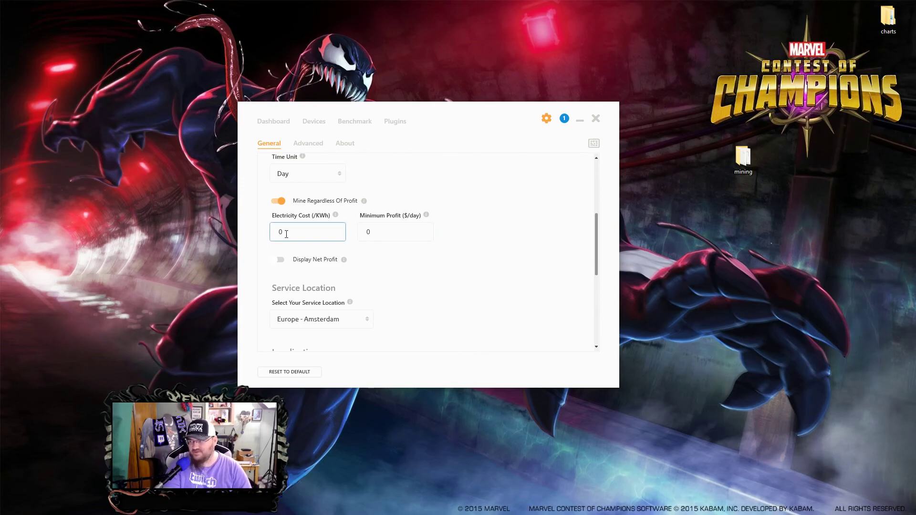
# Set the service location to USA - San Jose
pyautogui.scroll(-3, 358, 236)
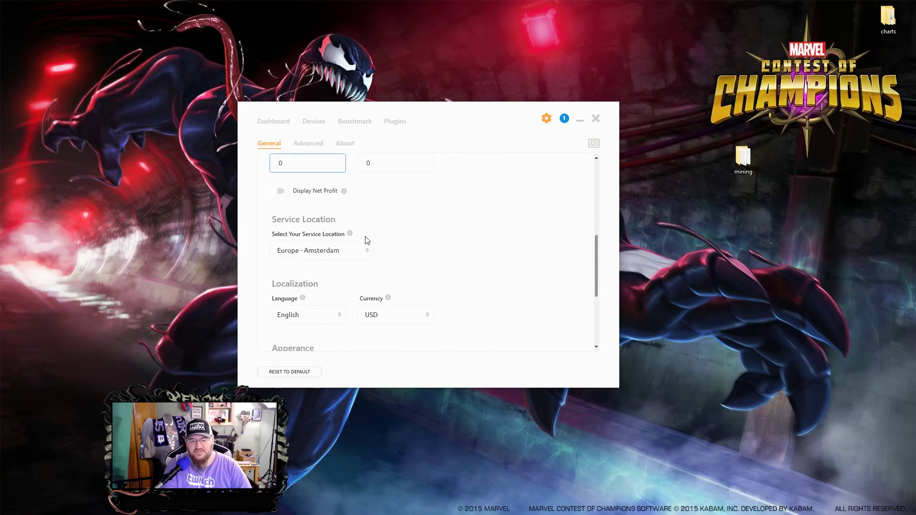
pyautogui.scroll(-1, 362, 240)
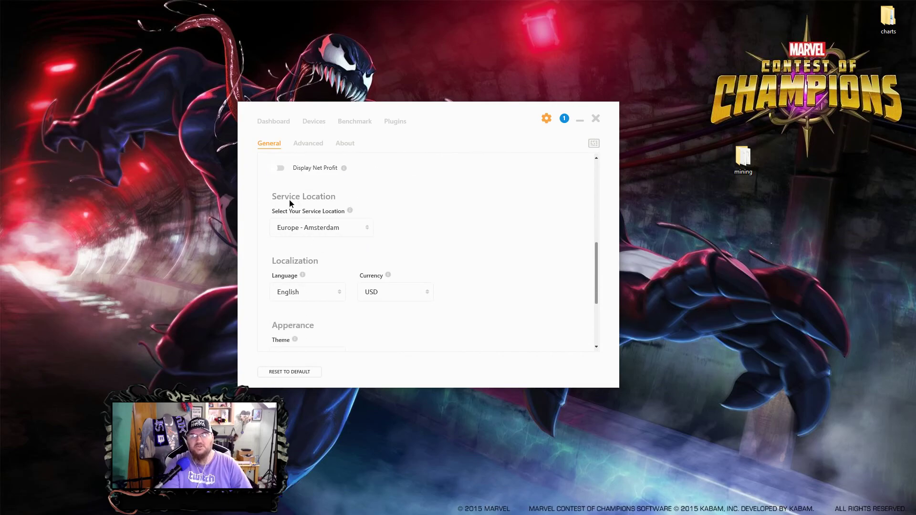
pyautogui.click(298, 232)
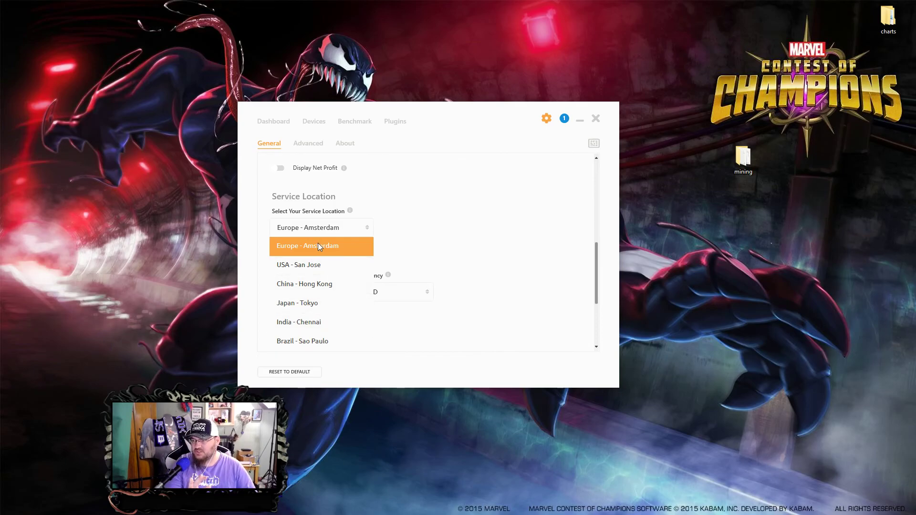
pyautogui.click(323, 270)
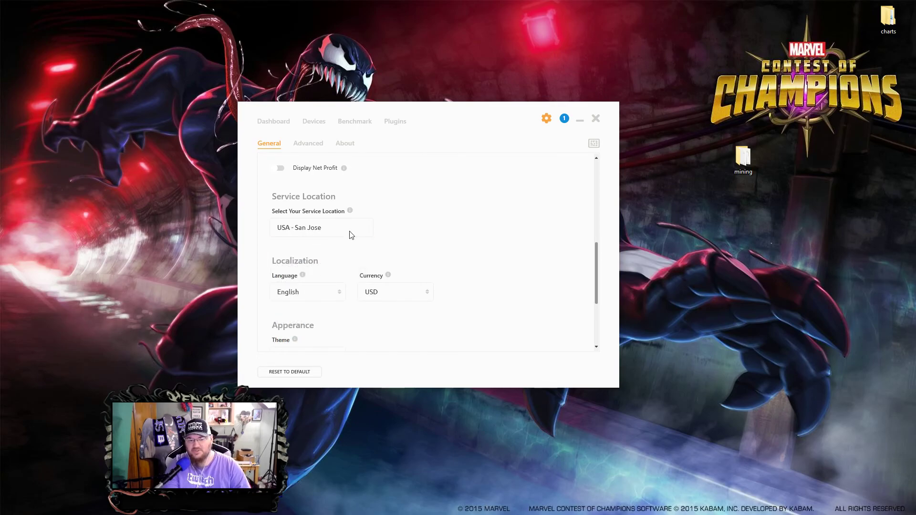
pyautogui.click(352, 233)
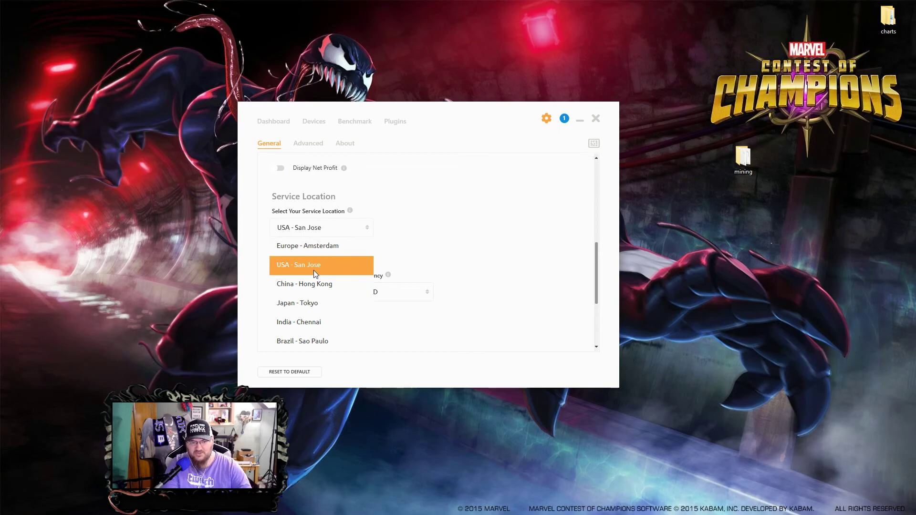
pyautogui.click(314, 271)
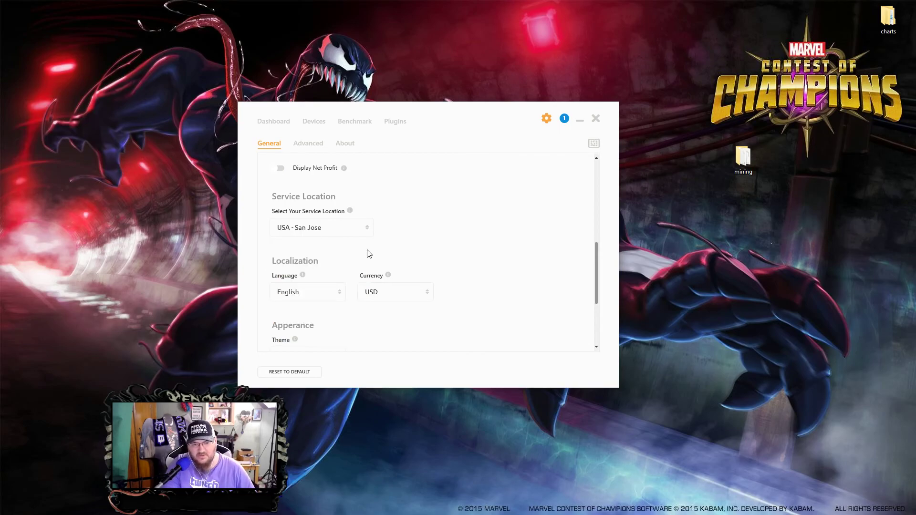
# Switch the miner's theme to Dark
pyautogui.scroll(-3, 353, 253)
pyautogui.scroll(-1, 352, 255)
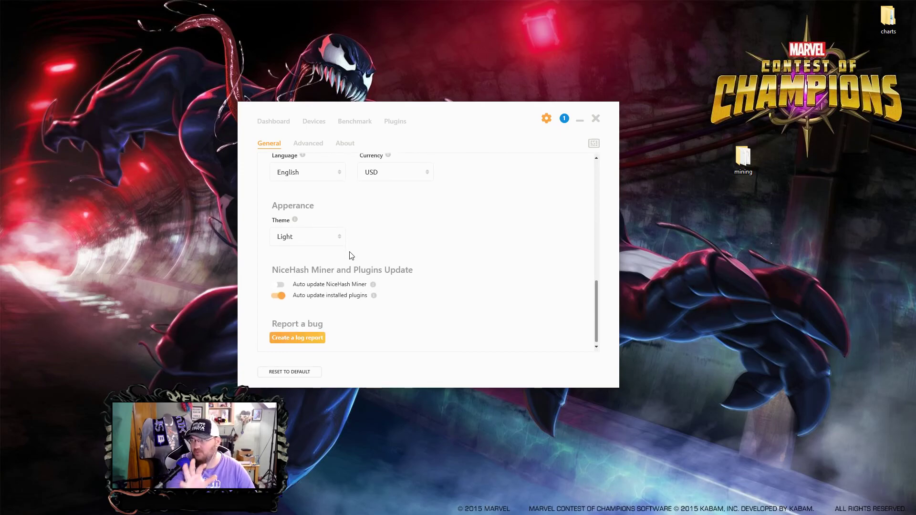
pyautogui.click(311, 239)
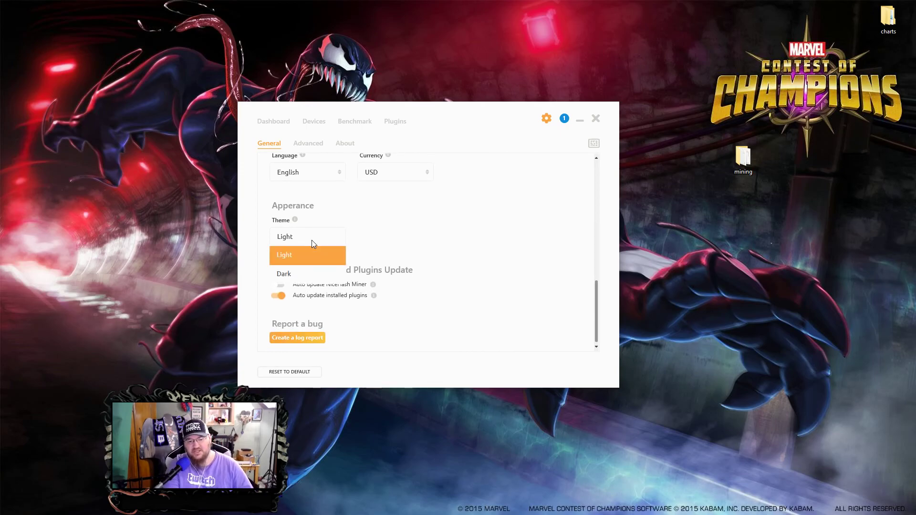
pyautogui.click(296, 275)
pyautogui.click(435, 267)
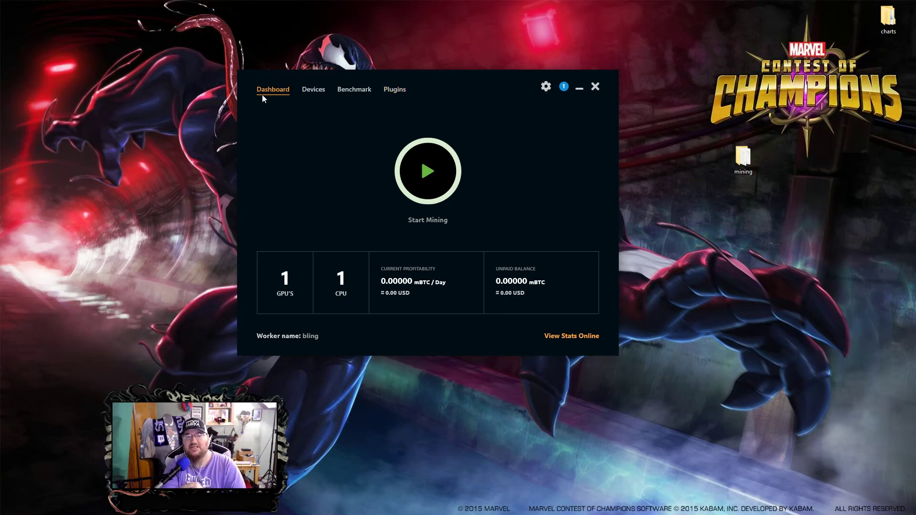
# Show the miner plugins page and enlarge the window so that more of the plugin list fits
pyautogui.click(394, 90)
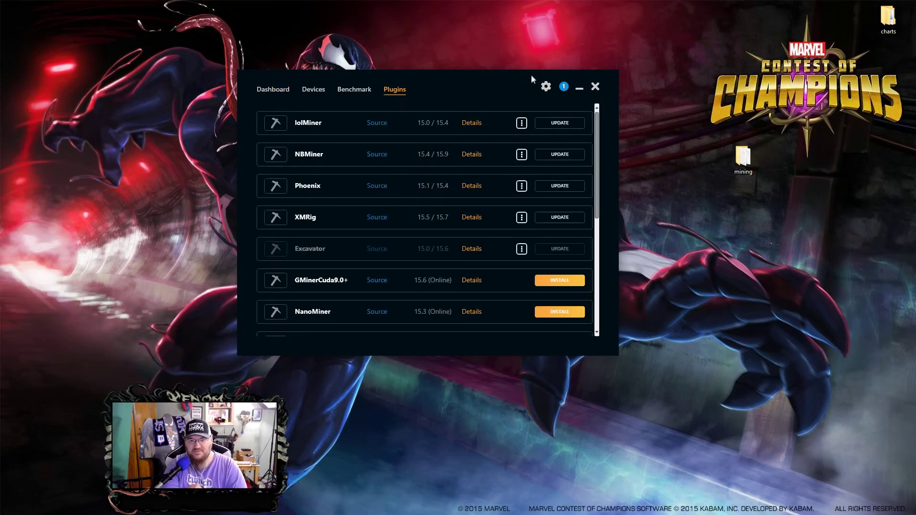
pyautogui.doubleClick(520, 65)
pyautogui.moveTo(622, 288); pyautogui.dragTo(830, 288)
pyautogui.moveTo(563, 10); pyautogui.dragTo(435, 61)
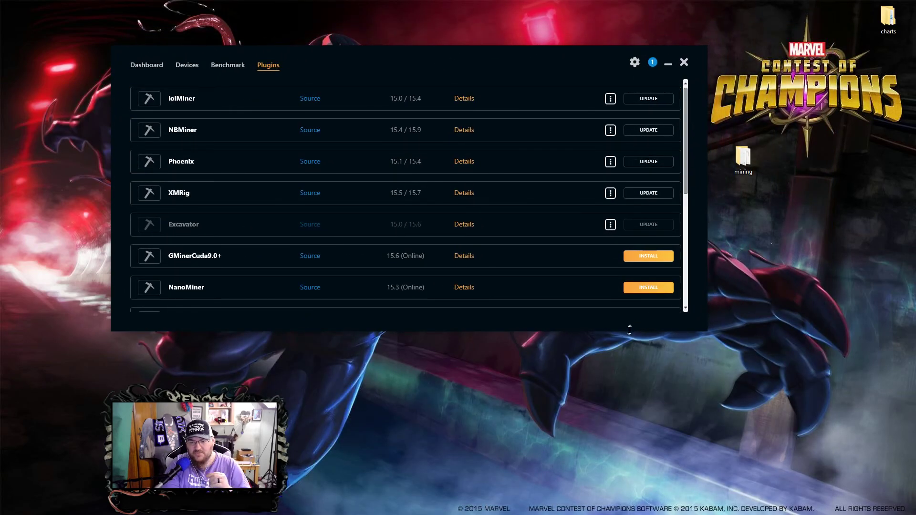
pyautogui.moveTo(631, 332); pyautogui.dragTo(636, 451)
# Install the WildRig, TeamRedMiner, SRBMiner, NanoMiner and GMinerCuda9.0+ plugins, accepting the third-party disclaimer for each
pyautogui.click(649, 382)
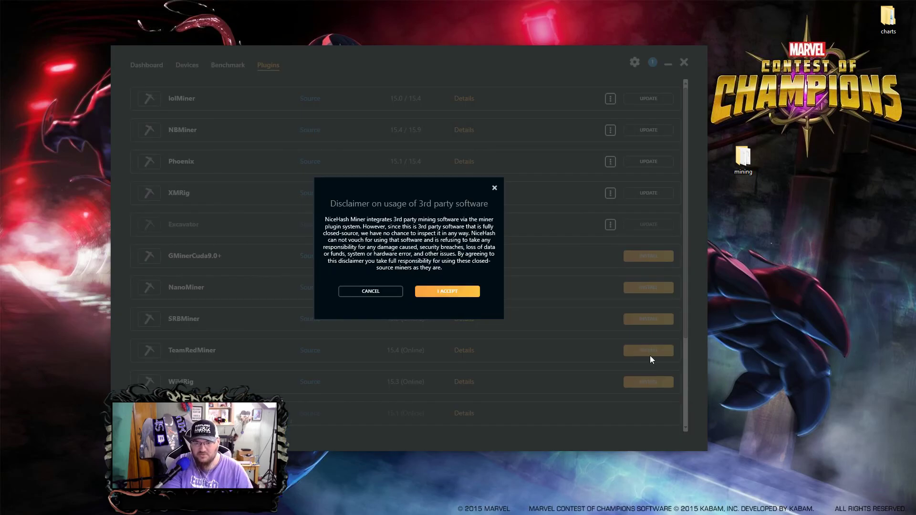
pyautogui.click(460, 295)
pyautogui.click(634, 349)
pyautogui.click(459, 293)
pyautogui.click(666, 322)
pyautogui.click(458, 292)
pyautogui.click(649, 288)
pyautogui.click(455, 289)
pyautogui.click(630, 256)
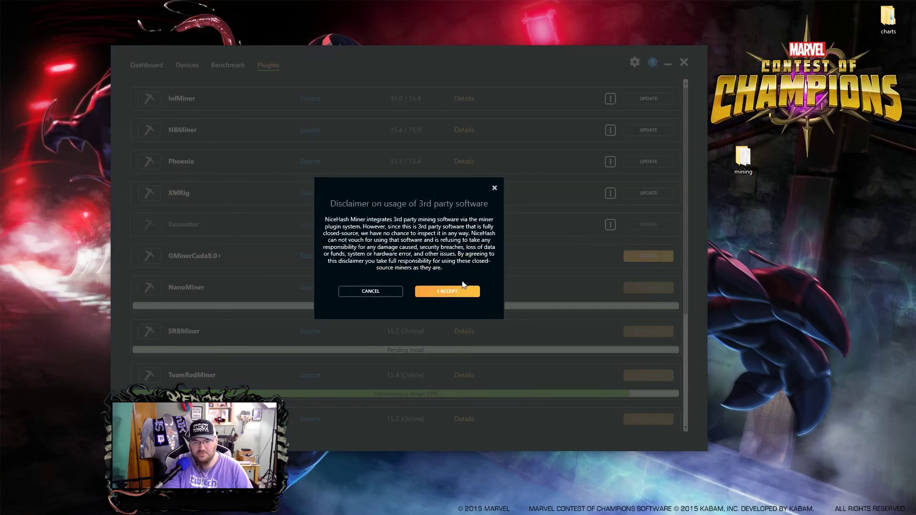
pyautogui.click(463, 289)
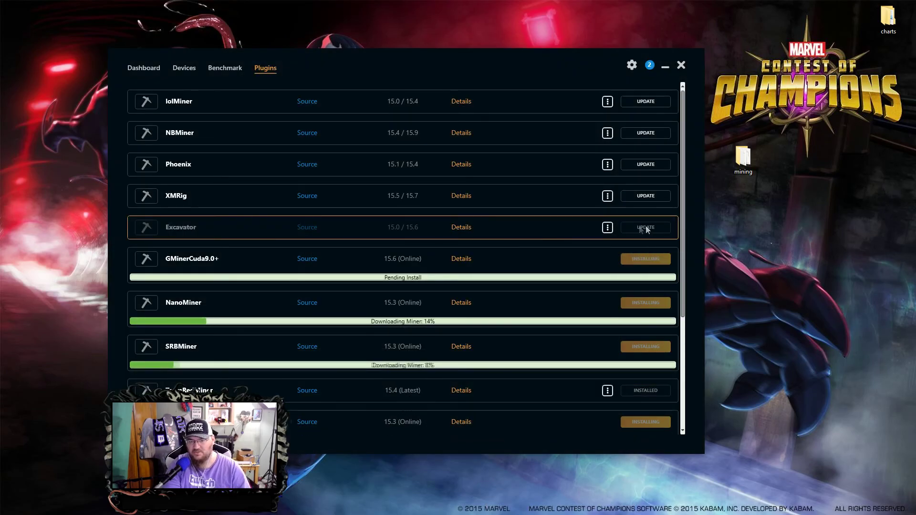
# Look through the plugin list and check the hardware compatibility of the greyed-out Excavator, CryptoDredge and MiniZ plugins
pyautogui.scroll(3, 404, 96)
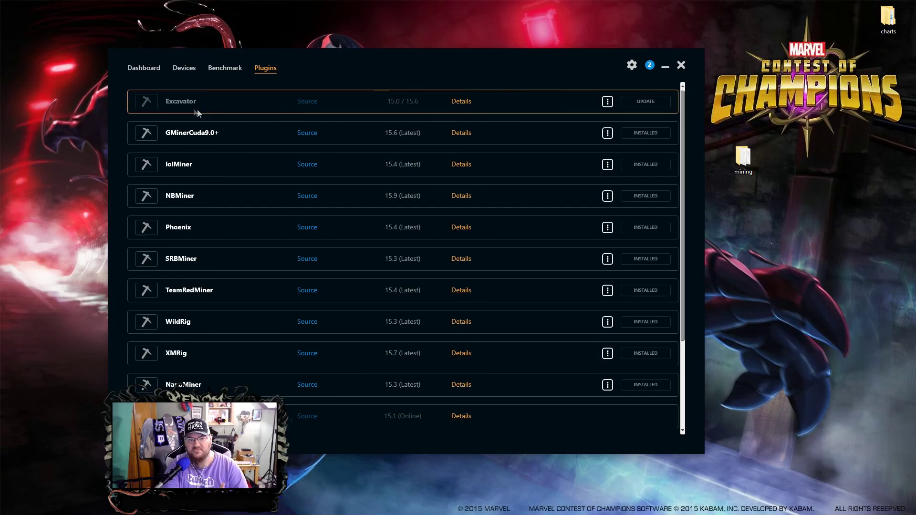
pyautogui.moveTo(190, 109)
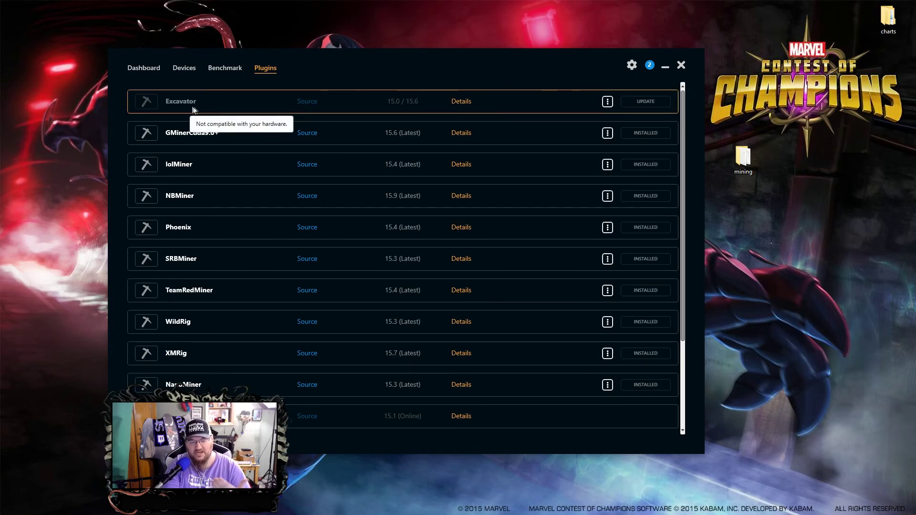
pyautogui.scroll(-4, 191, 110)
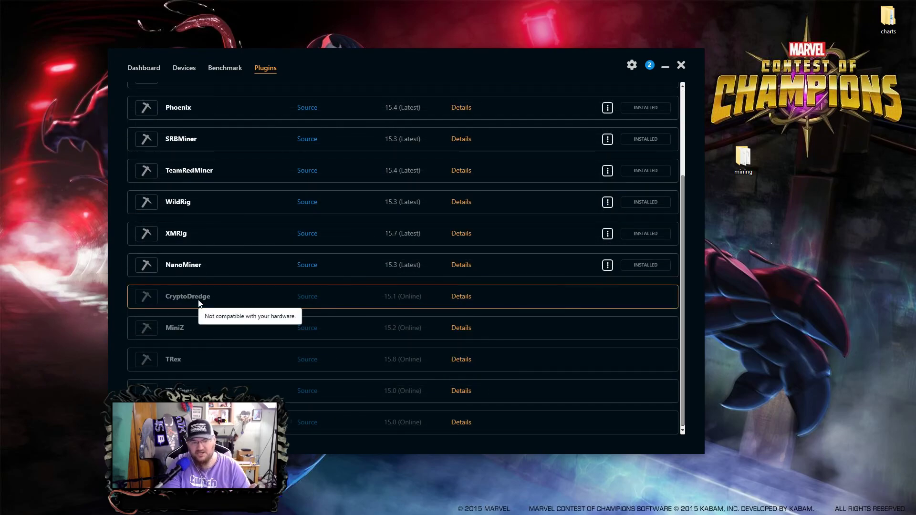
pyautogui.moveTo(206, 329)
pyautogui.moveTo(210, 298)
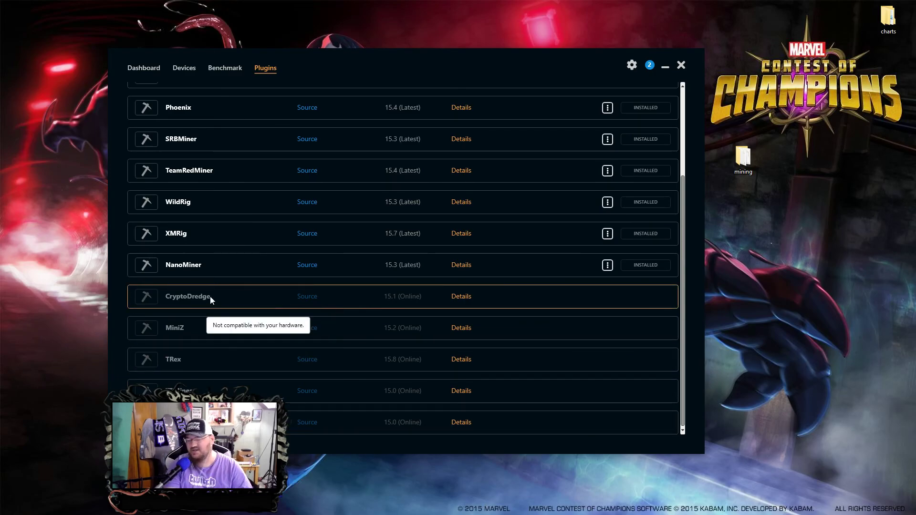
pyautogui.scroll(1, 241, 267)
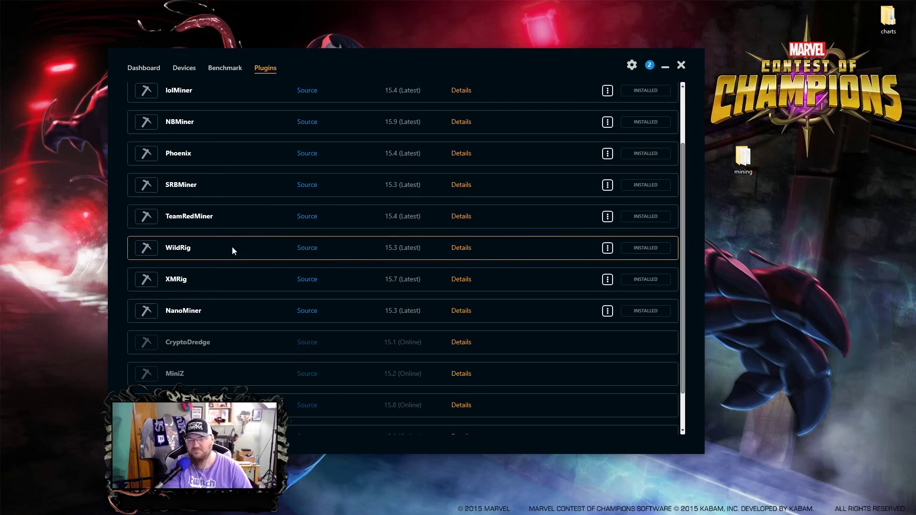
pyautogui.scroll(2, 399, 241)
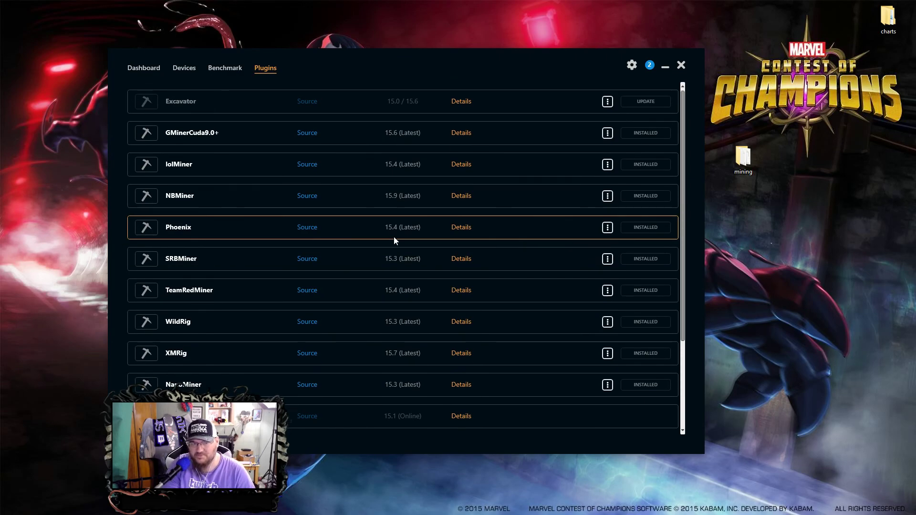
# Disable the AMD Ryzen 7 2700X processor for mining on the devices page
pyautogui.click(187, 69)
pyautogui.moveTo(455, 80); pyautogui.dragTo(514, 84)
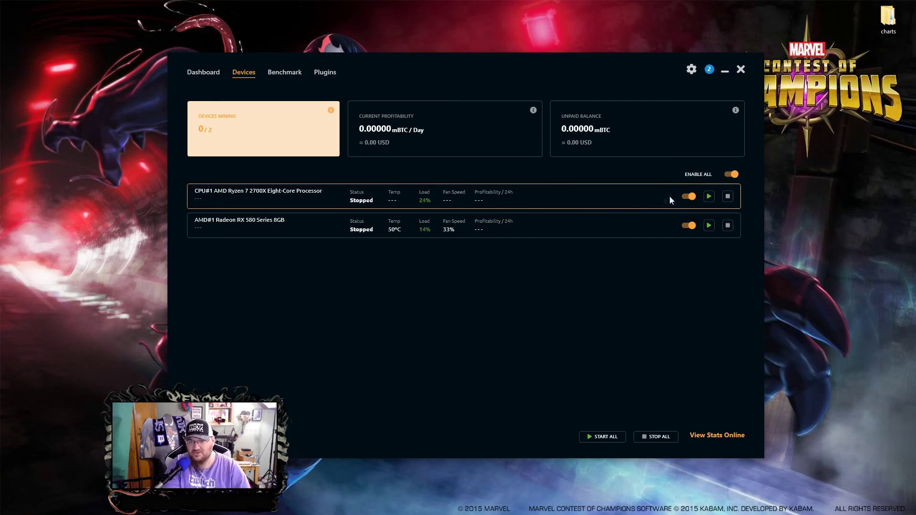
pyautogui.click(687, 197)
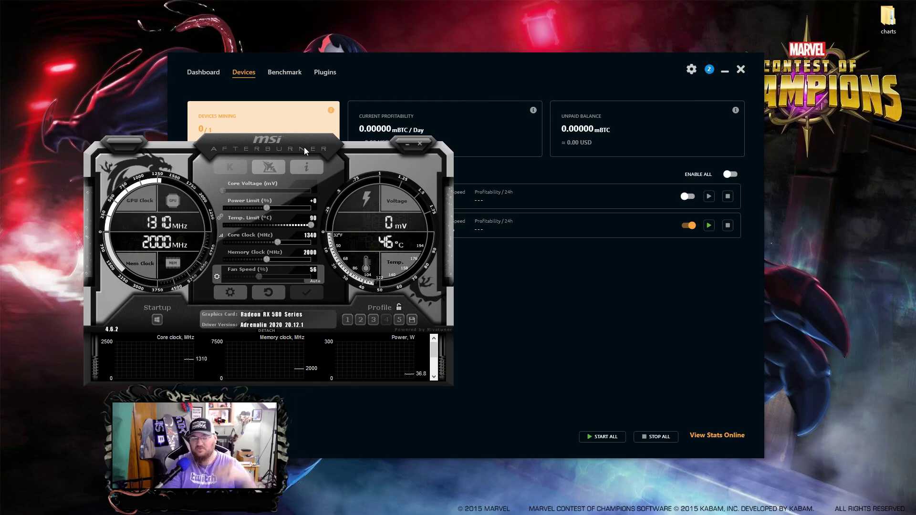
# In MSI Afterburner, open the properties and show the automatic fan control curve
pyautogui.moveTo(304, 147); pyautogui.dragTo(393, 102)
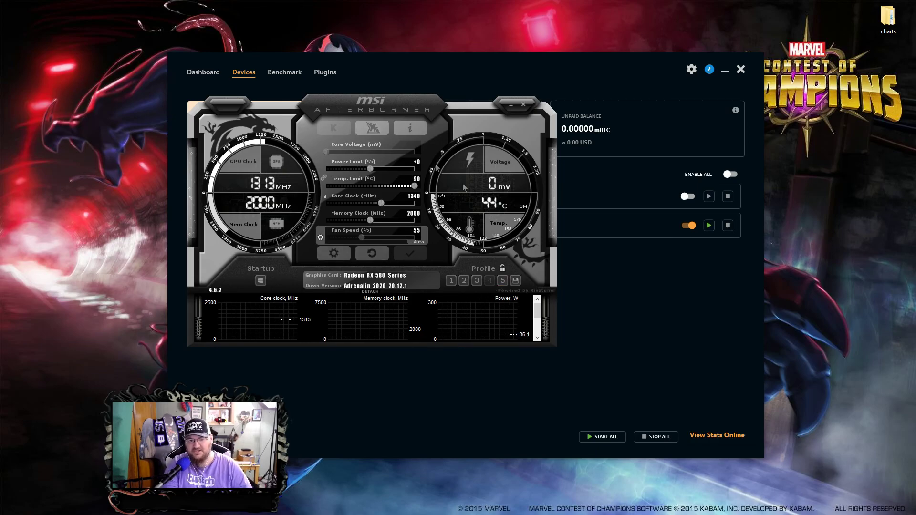
pyautogui.click(334, 252)
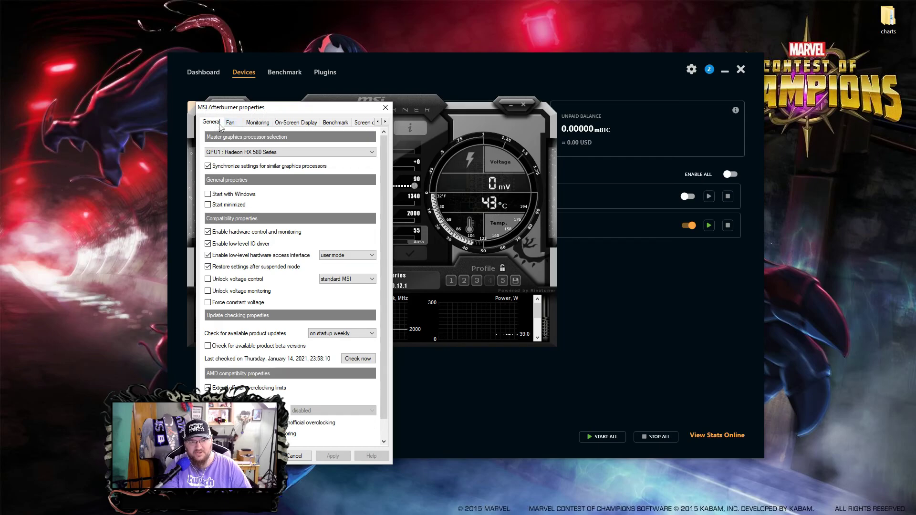
pyautogui.click(234, 123)
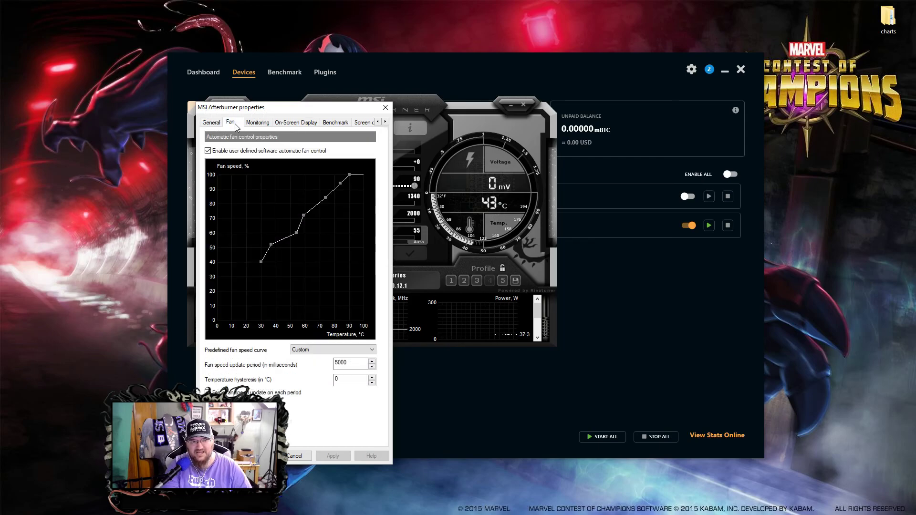
# Enable user defined software automatic fan control with the custom fan speed curve and confirm the Afterburner properties
pyautogui.click(208, 151)
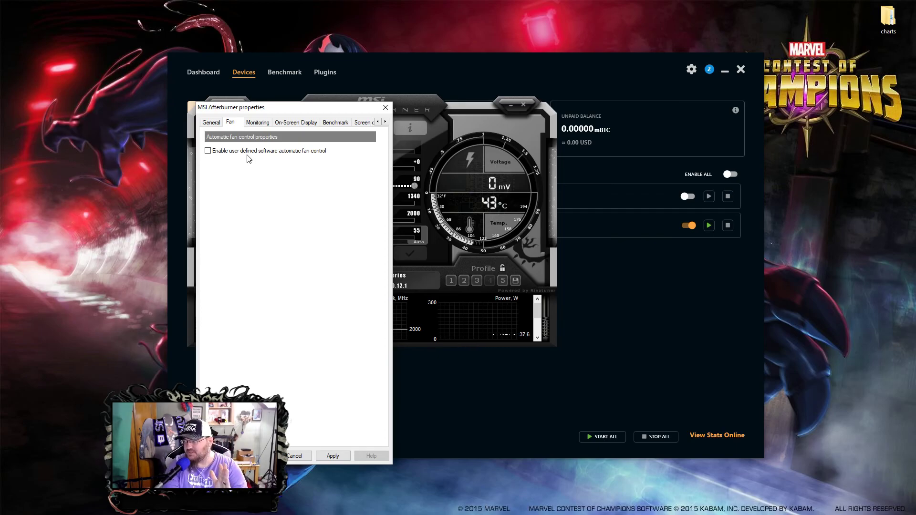
pyautogui.moveTo(209, 155)
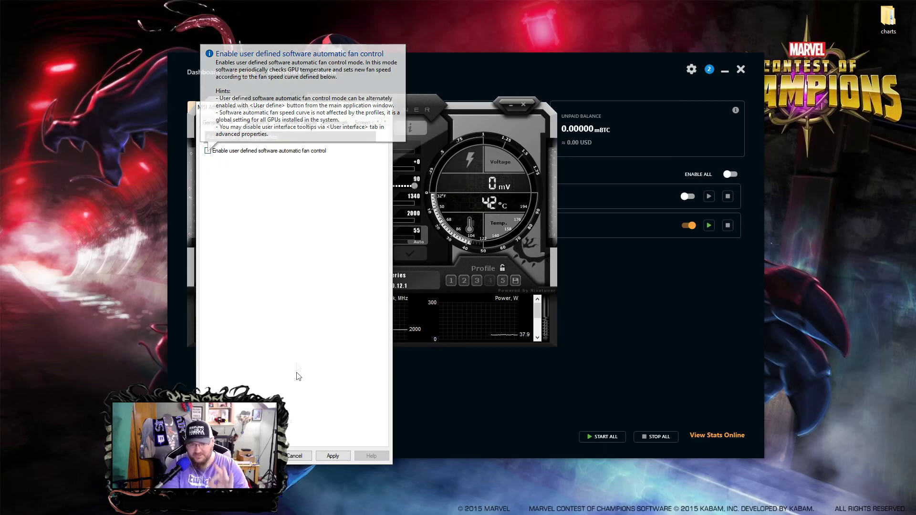
pyautogui.click(208, 151)
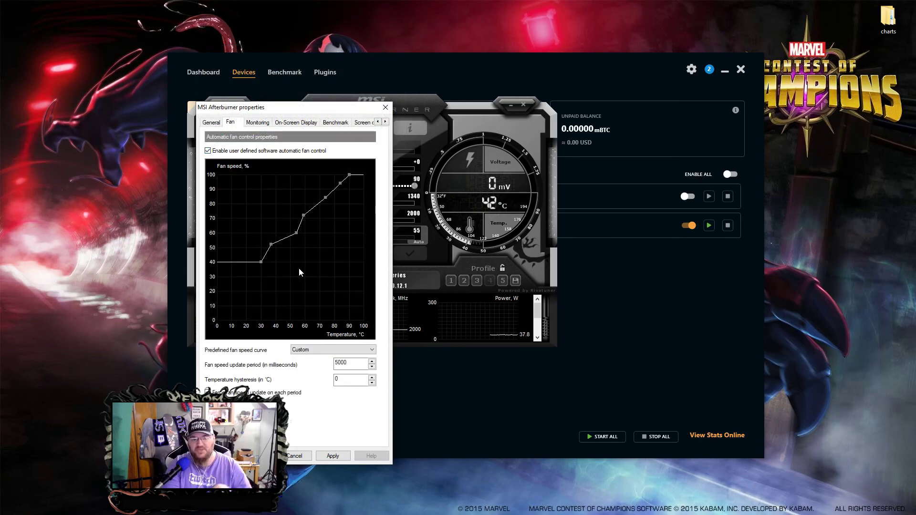
pyautogui.moveTo(299, 272)
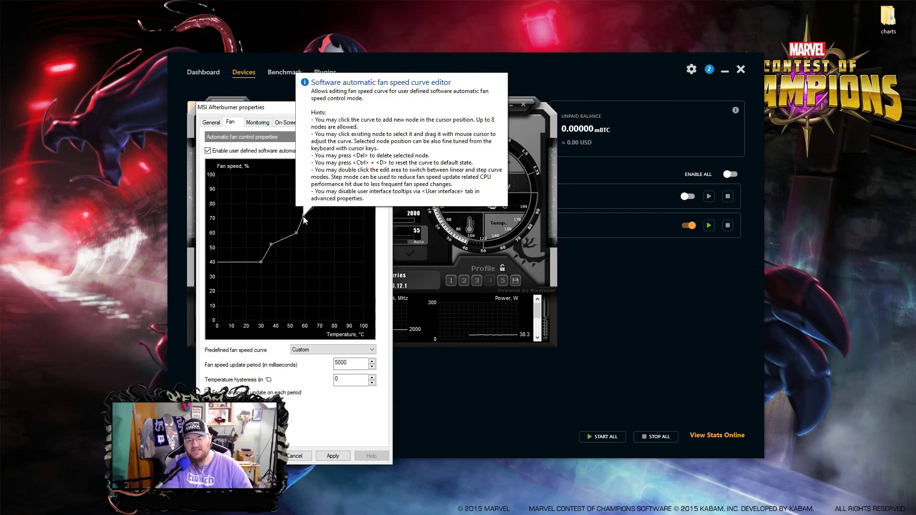
pyautogui.click(329, 198)
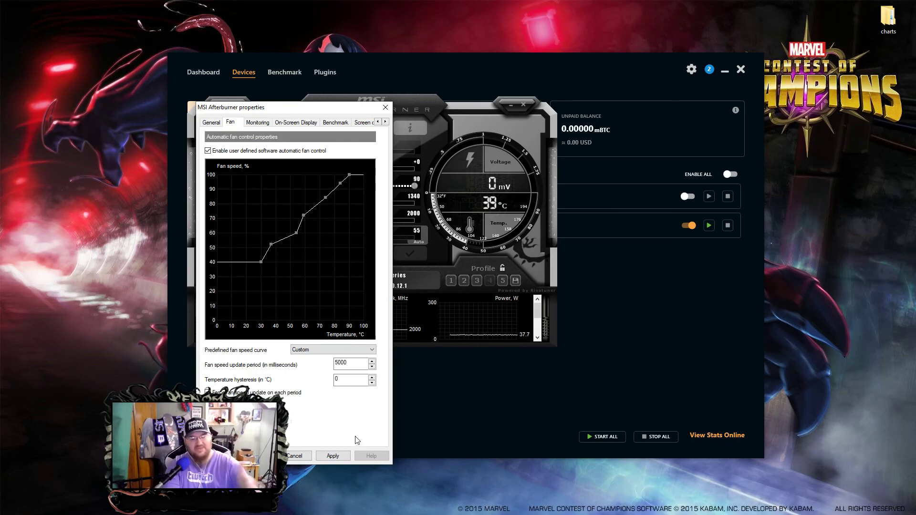
pyautogui.click(257, 455)
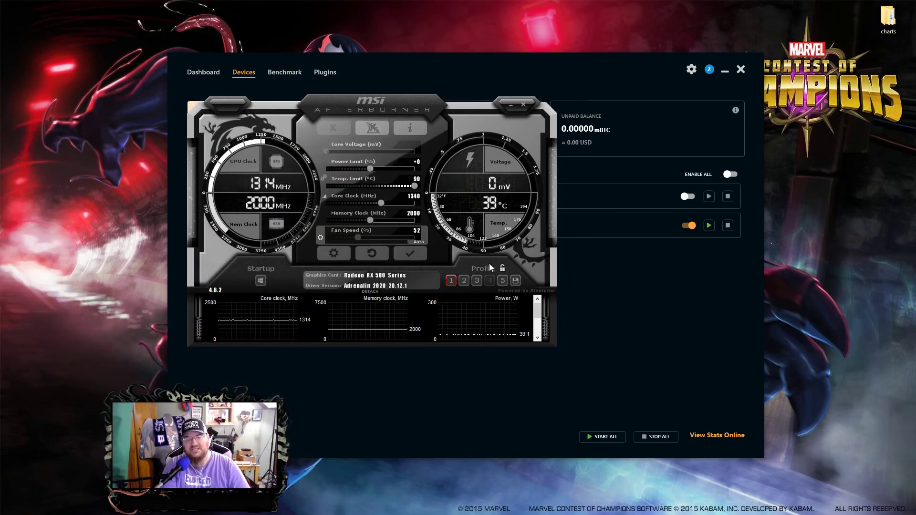
# Save the current GPU clock and fan settings to profile slot 2
pyautogui.click(515, 281)
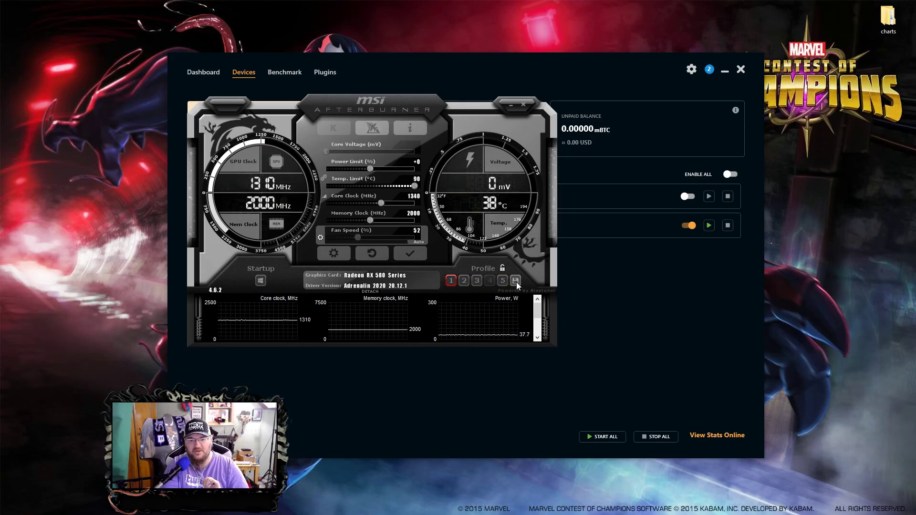
pyautogui.click(456, 281)
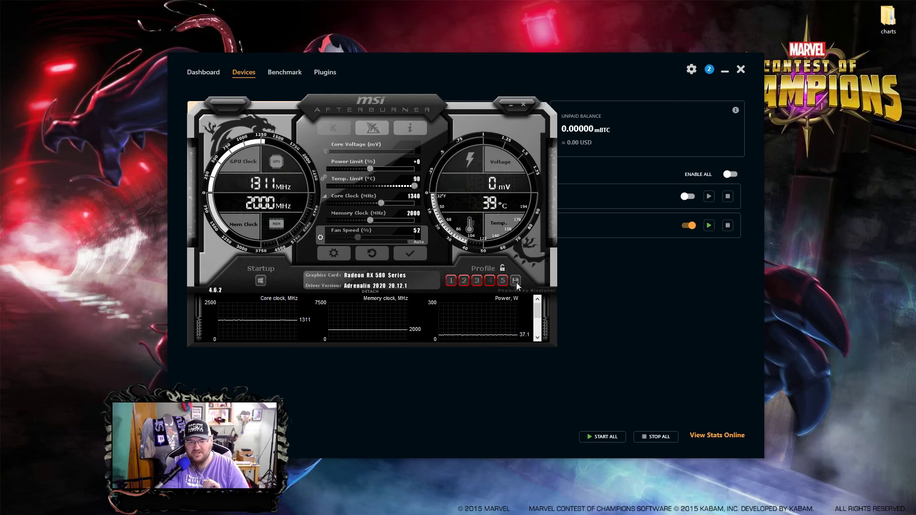
pyautogui.click(462, 282)
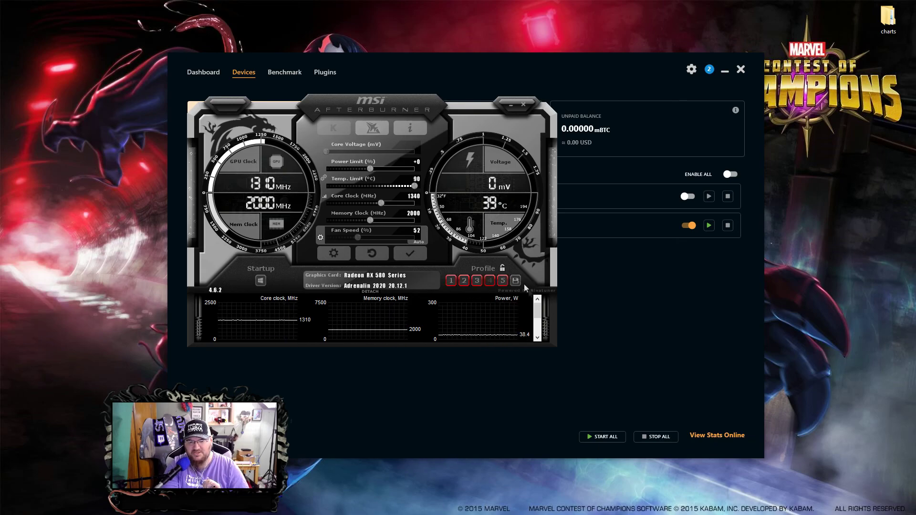
pyautogui.click(468, 284)
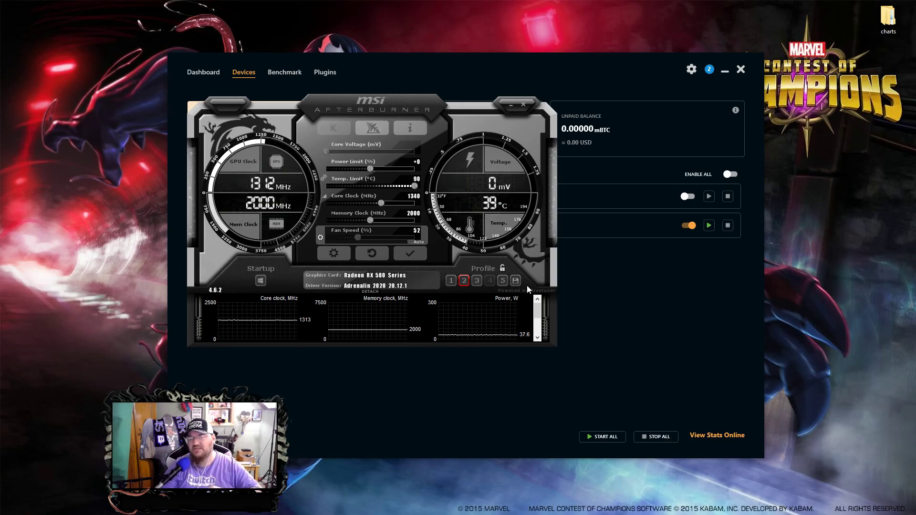
# Load profile 1 to switch back to its saved GPU settings
pyautogui.click(454, 284)
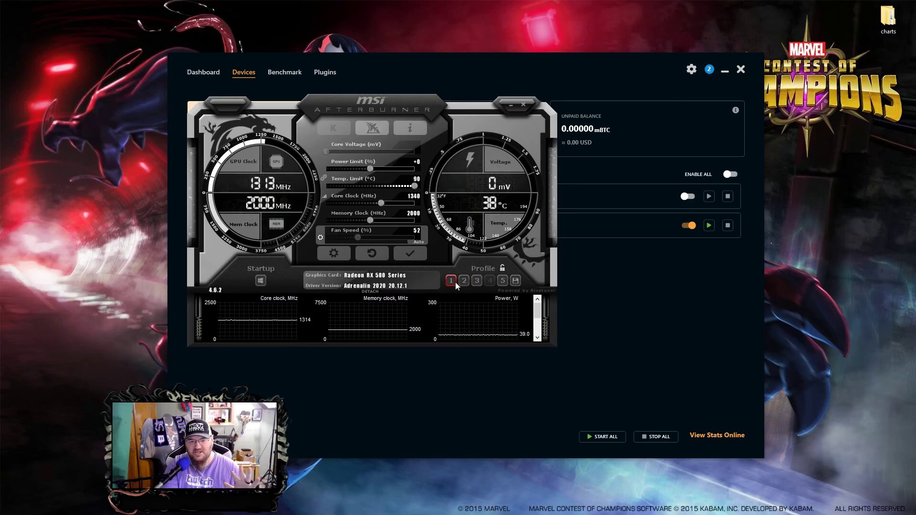
pyautogui.click(515, 282)
pyautogui.click(478, 283)
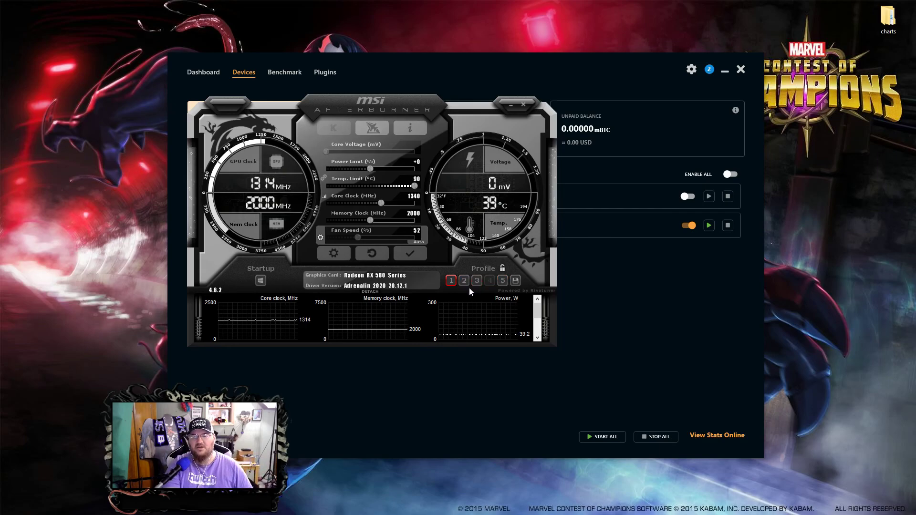
pyautogui.click(450, 284)
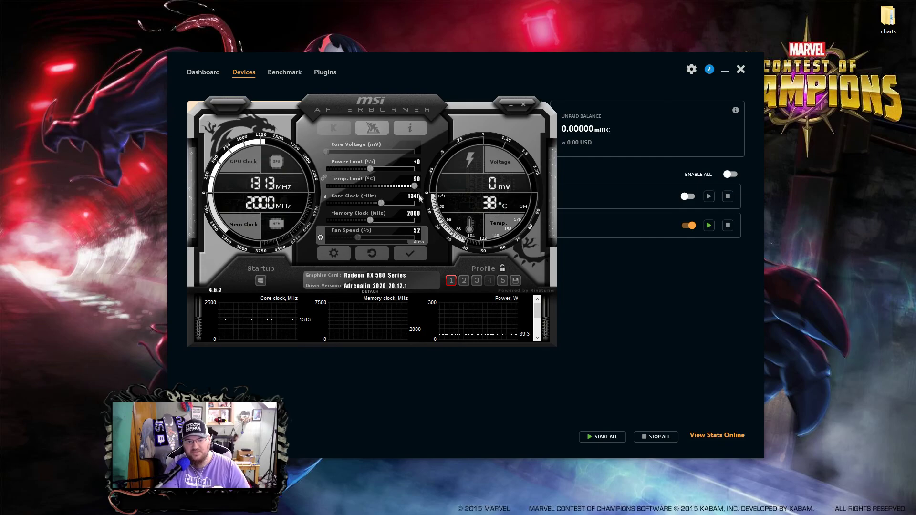
# Load profile 2, set the core clock to 1400 MHz and apply it to the GPU
pyautogui.click(416, 213)
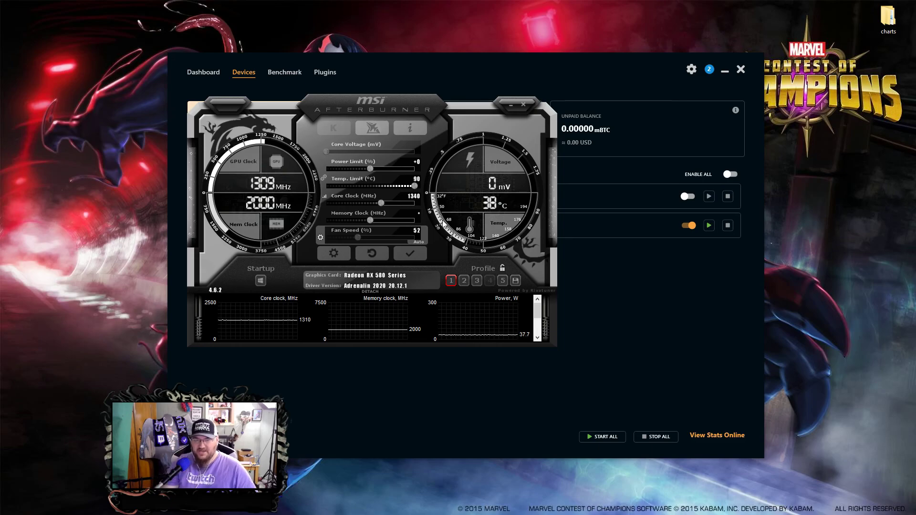
pyautogui.click(424, 256)
pyautogui.click(463, 281)
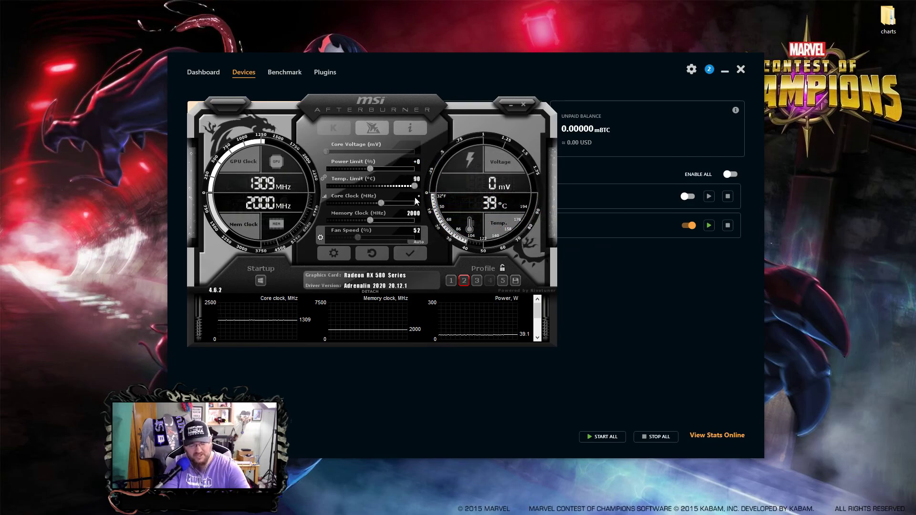
pyautogui.moveTo(414, 196)
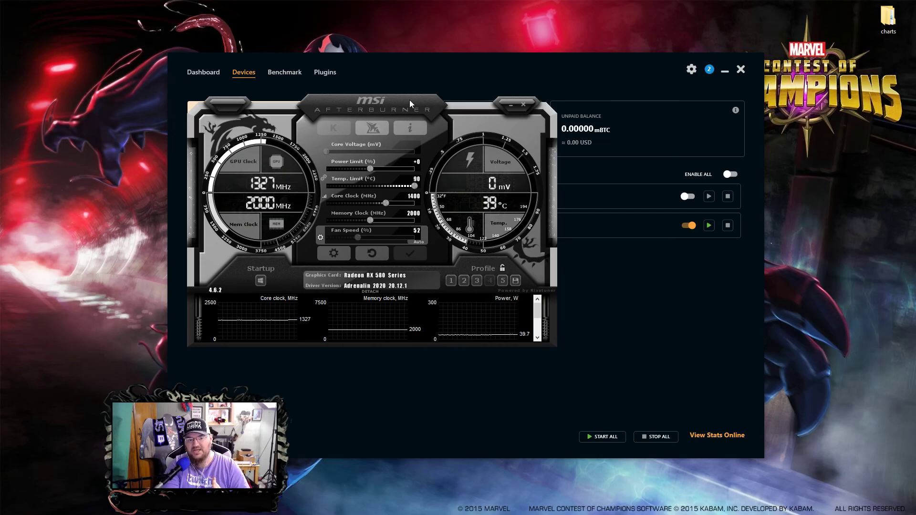
# Load profile 1, apply its settings to the GPU and move the Afterburner window off NiceHash Miner
pyautogui.click(450, 282)
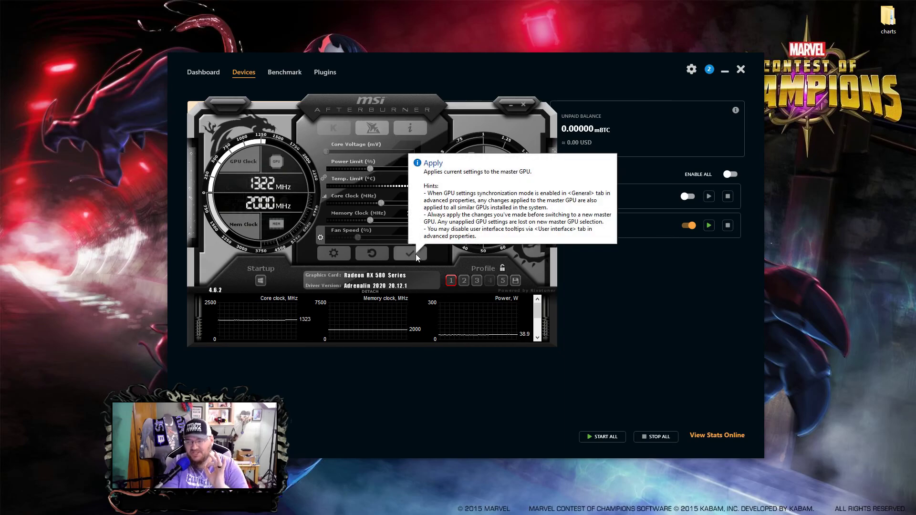
pyautogui.click(415, 254)
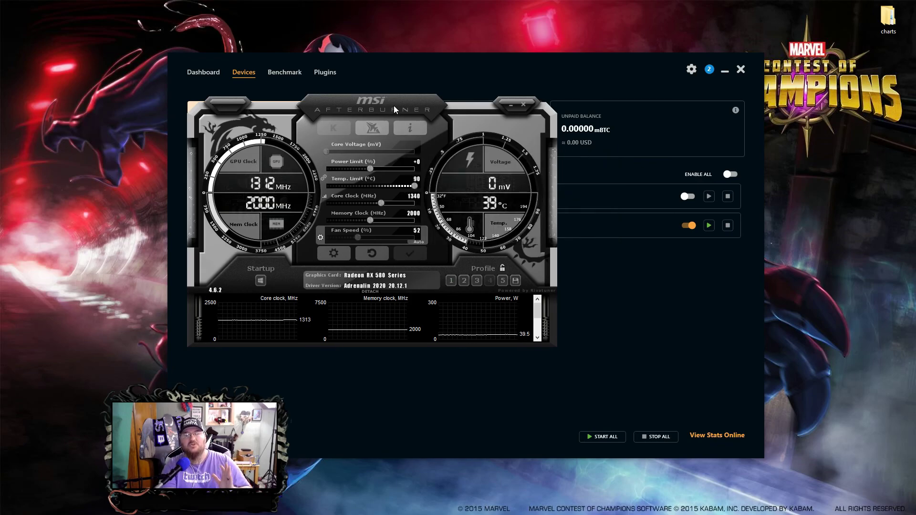
pyautogui.moveTo(397, 103); pyautogui.dragTo(0, 146)
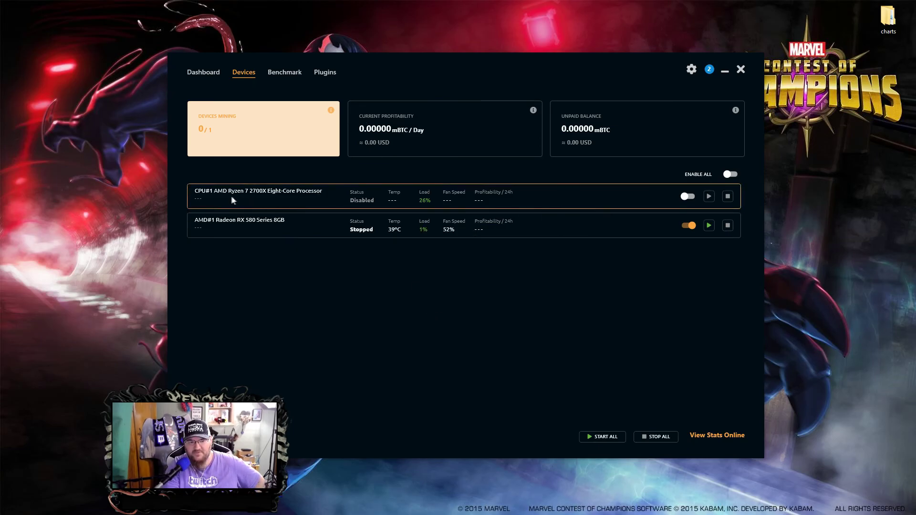
# In NiceHash Miner, open the benchmark page and view the algorithm lists of the Radeon RX 580 and the Ryzen 7 2700X
pyautogui.click(287, 75)
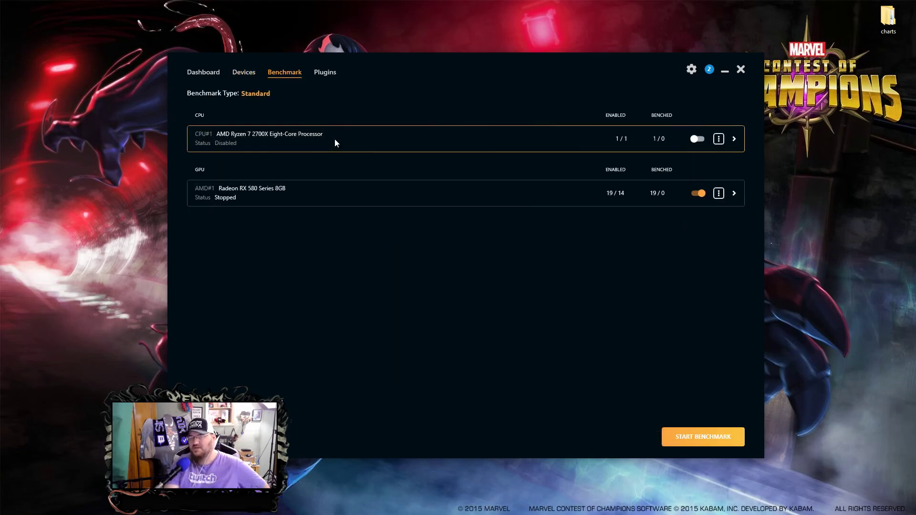
pyautogui.click(286, 196)
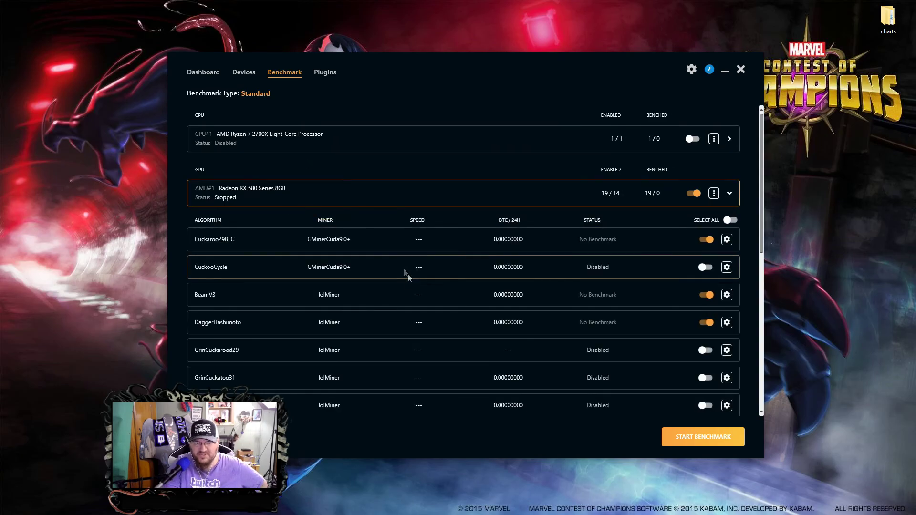
pyautogui.click(256, 199)
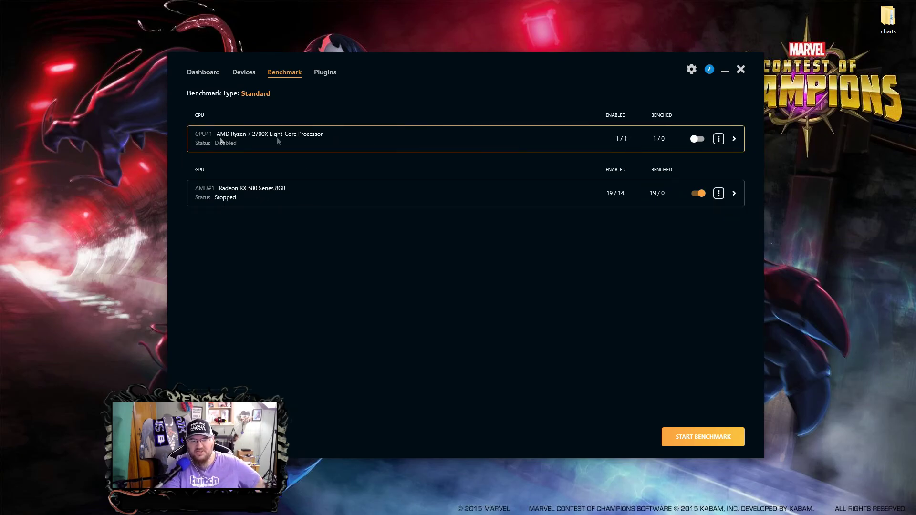
pyautogui.click(415, 138)
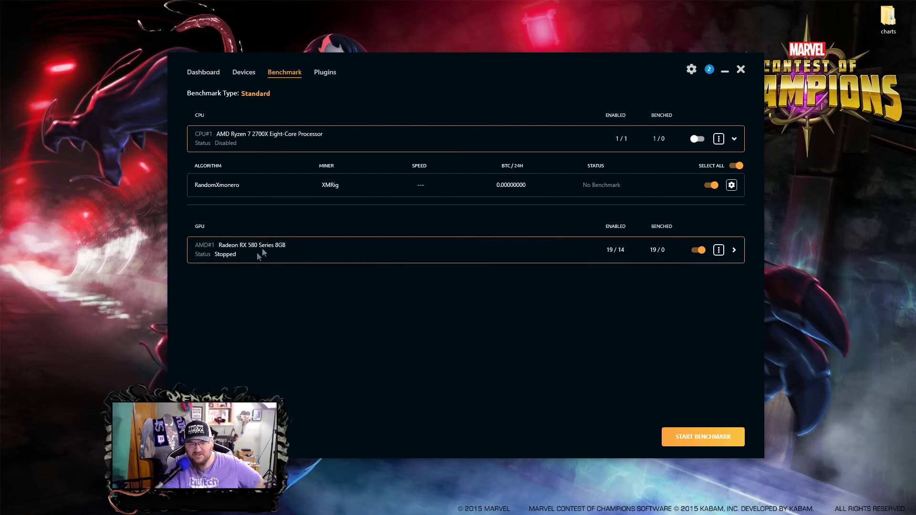
pyautogui.click(256, 144)
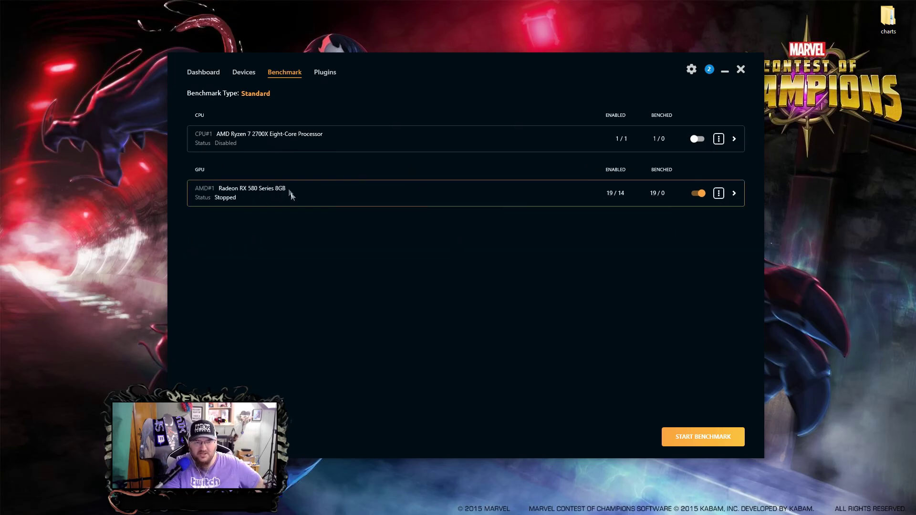
# Expand the Radeon RX 580's benchmark entry and examine its algorithms, their miners and which ones are enabled
pyautogui.click(242, 193)
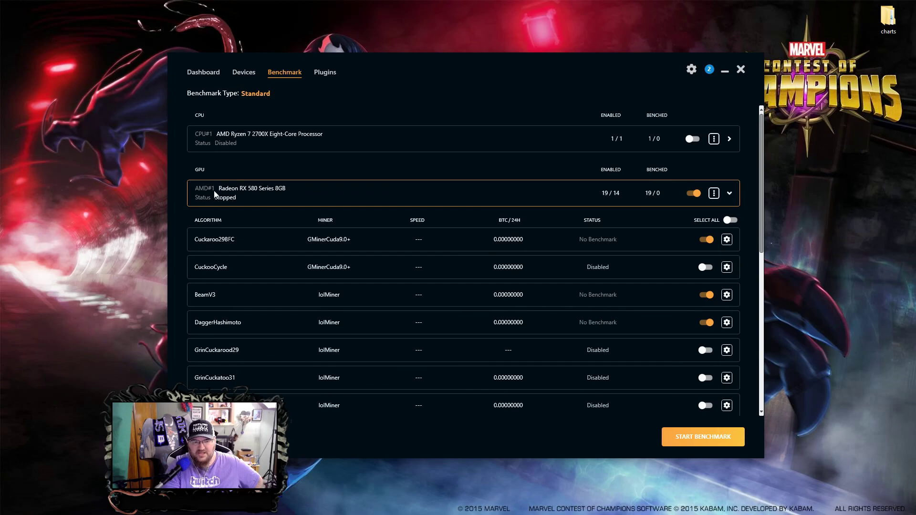
pyautogui.click(204, 193)
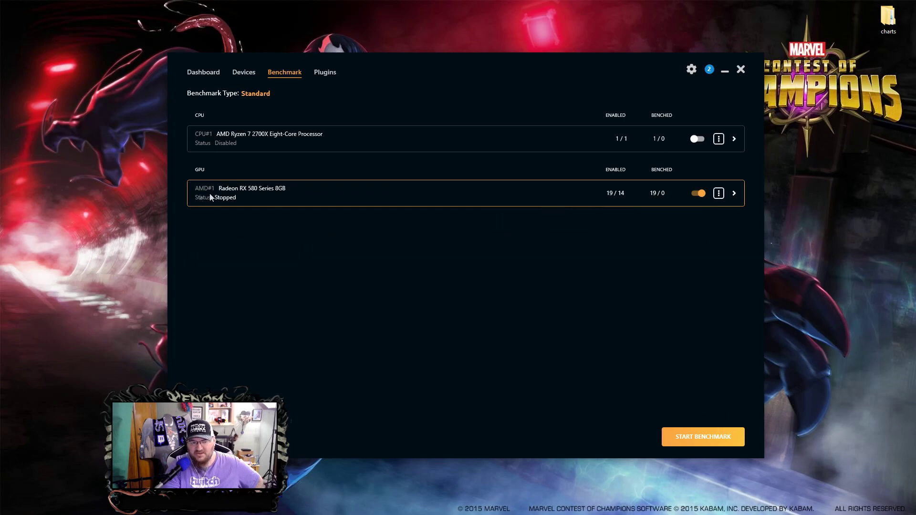
pyautogui.click(736, 194)
pyautogui.click(735, 193)
pyautogui.click(734, 193)
pyautogui.click(291, 198)
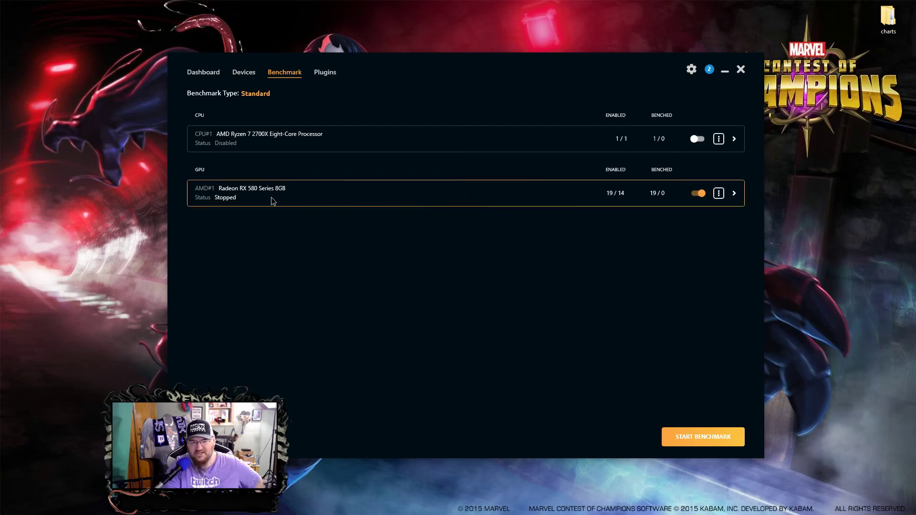
pyautogui.click(363, 200)
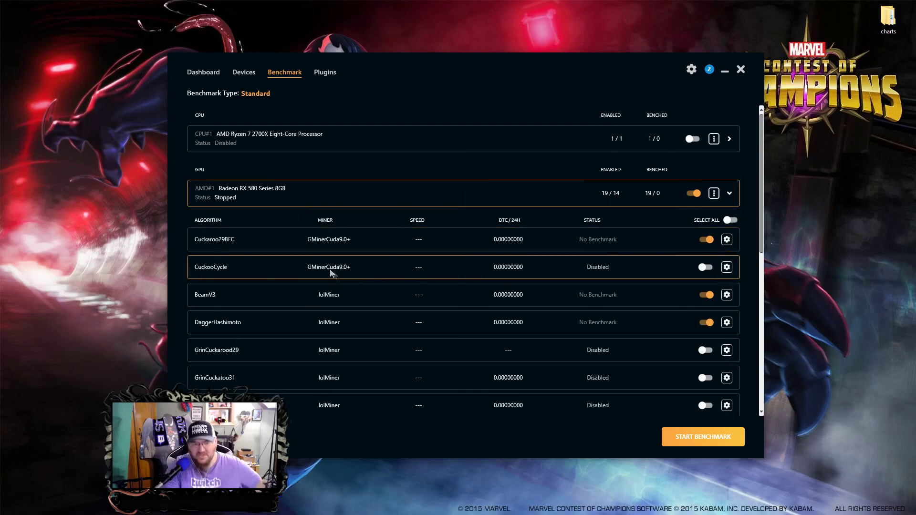
pyautogui.scroll(-1, 477, 288)
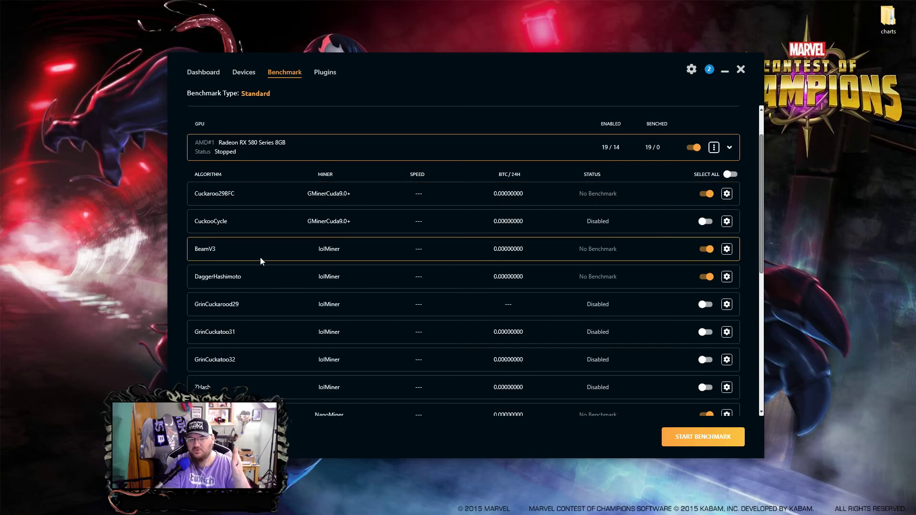
pyautogui.scroll(-1, 256, 257)
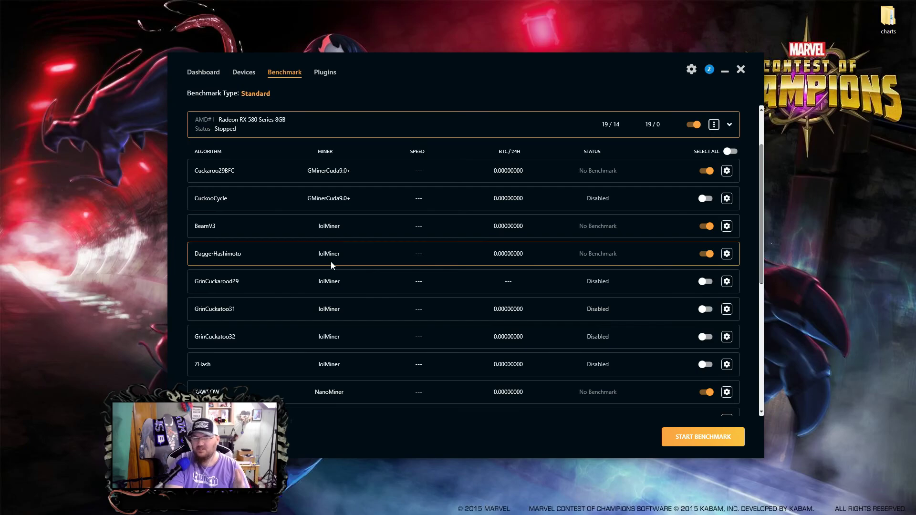
pyautogui.scroll(-3, 286, 295)
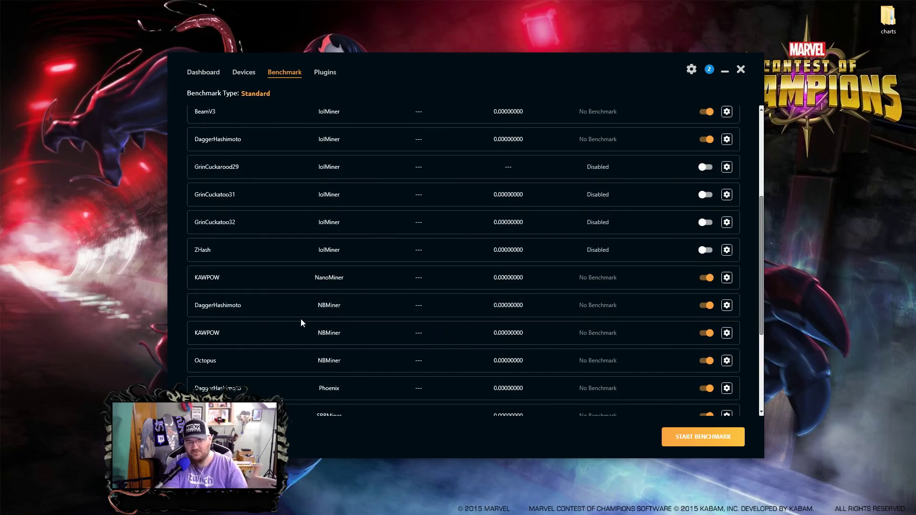
pyautogui.scroll(5, 298, 312)
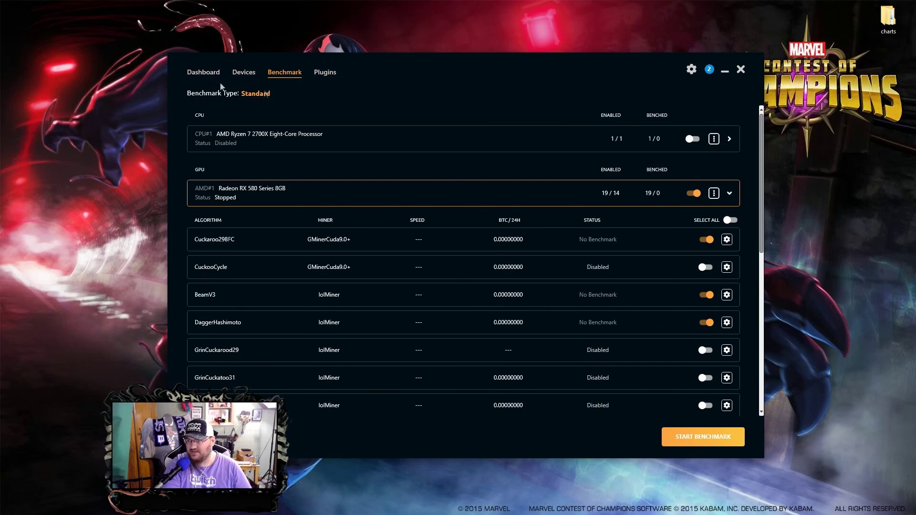
# Set the benchmark type to Quick (can be inaccurate) and look over the Radeon RX 580's enabled algorithms
pyautogui.click(255, 94)
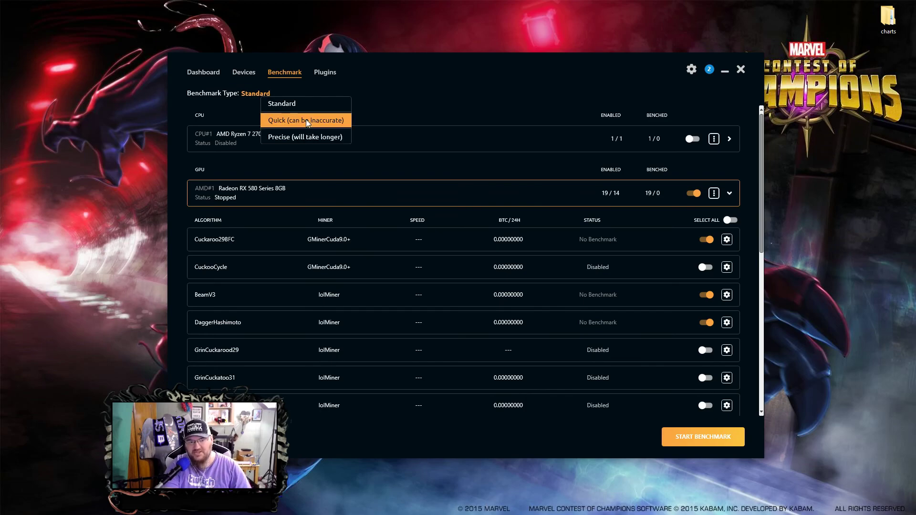
pyautogui.click(306, 120)
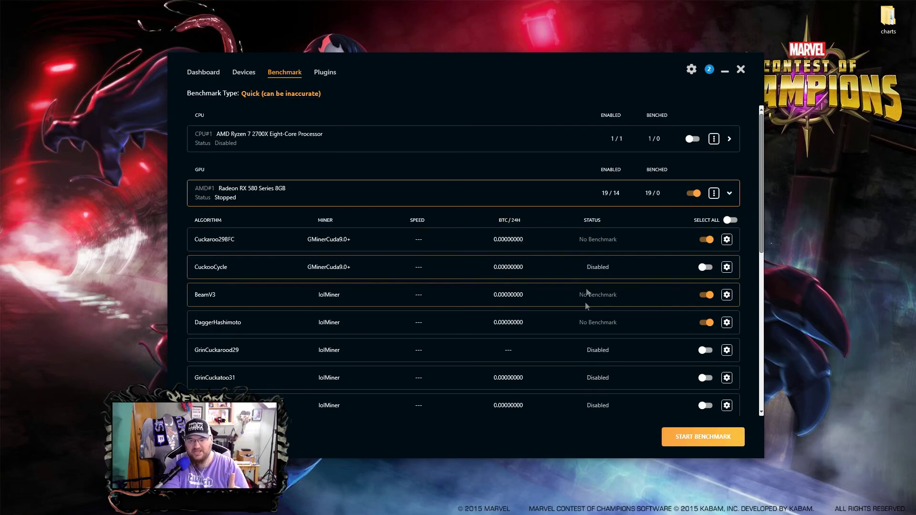
pyautogui.scroll(-5, 557, 329)
pyautogui.scroll(1, 559, 332)
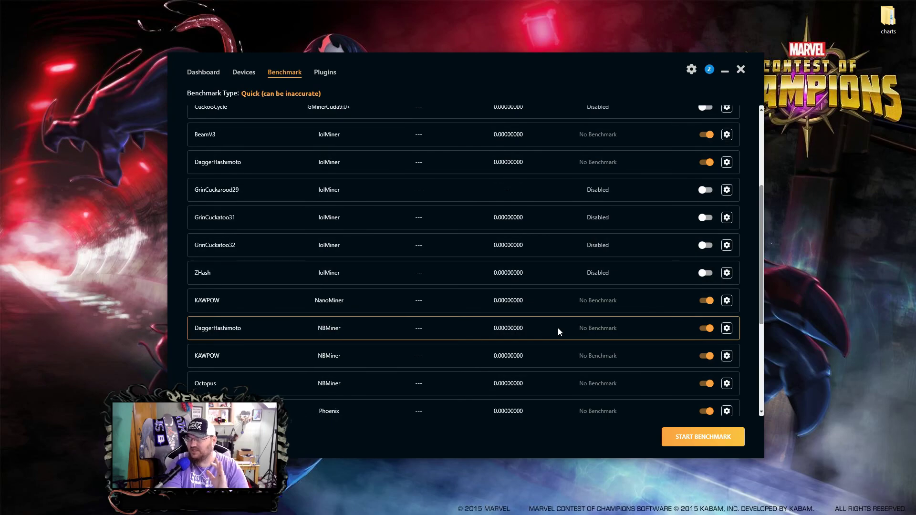
# Enable lolMiner's GrinCuckarood29, GrinCuckatoo31, GrinCuckatoo32 and ZHash and TeamRedMiner's KAWPOW for the Radeon RX 580
pyautogui.click(706, 217)
pyautogui.click(706, 190)
pyautogui.click(705, 245)
pyautogui.click(705, 273)
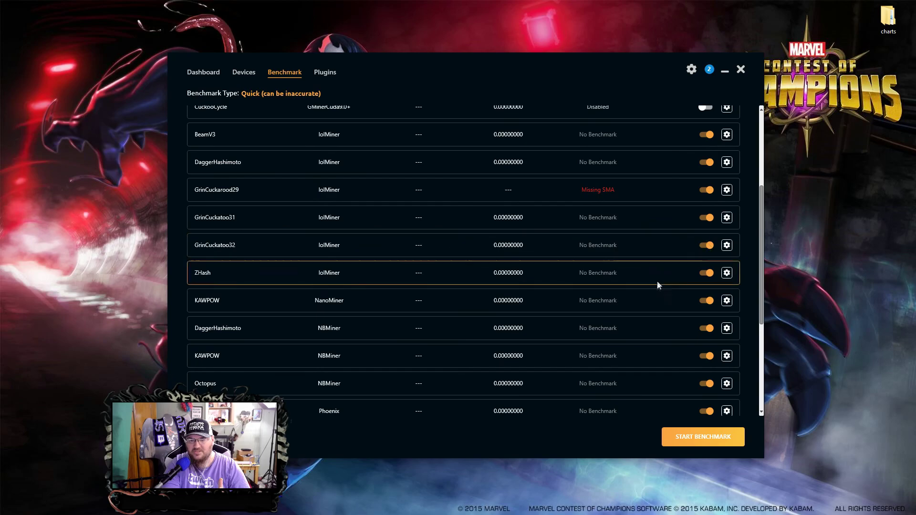
pyautogui.scroll(-5, 656, 292)
pyautogui.click(706, 337)
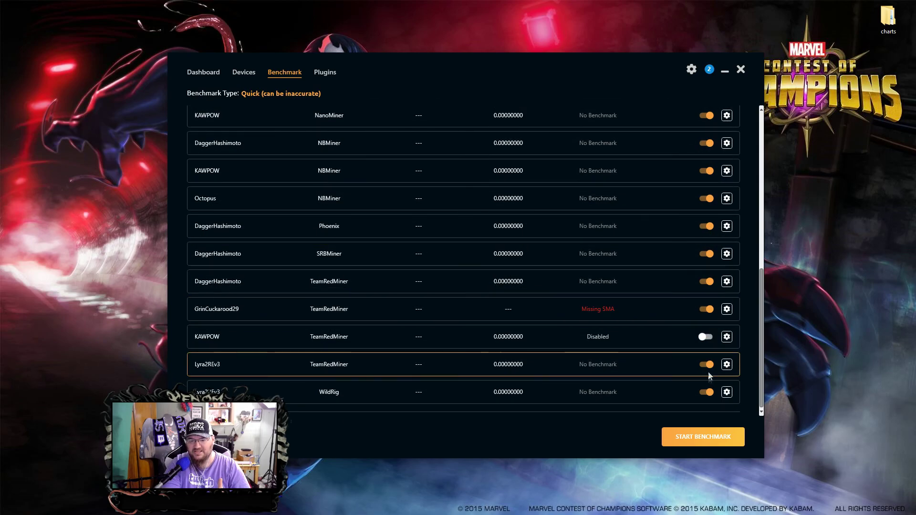
pyautogui.click(705, 337)
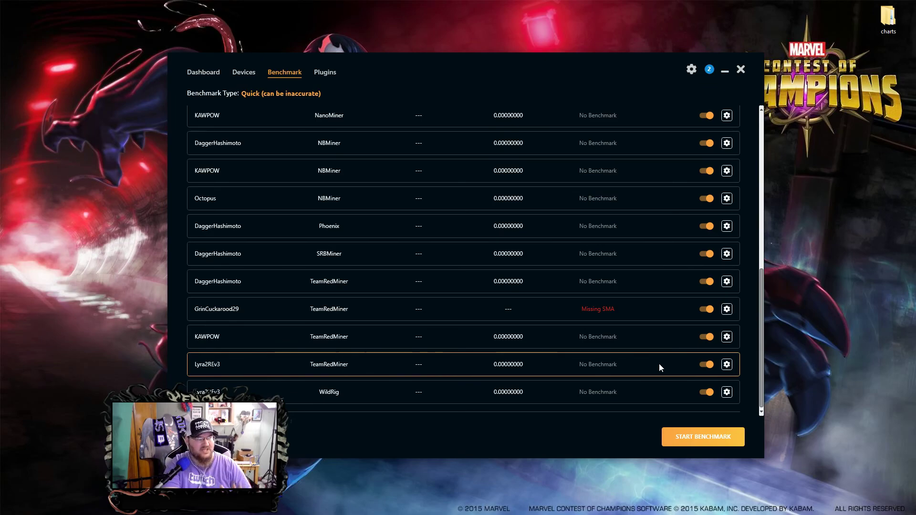
# Start the benchmark of the enabled algorithms and check the Radeon RX 580's results on the benchmark page
pyautogui.click(692, 437)
pyautogui.scroll(4, 593, 289)
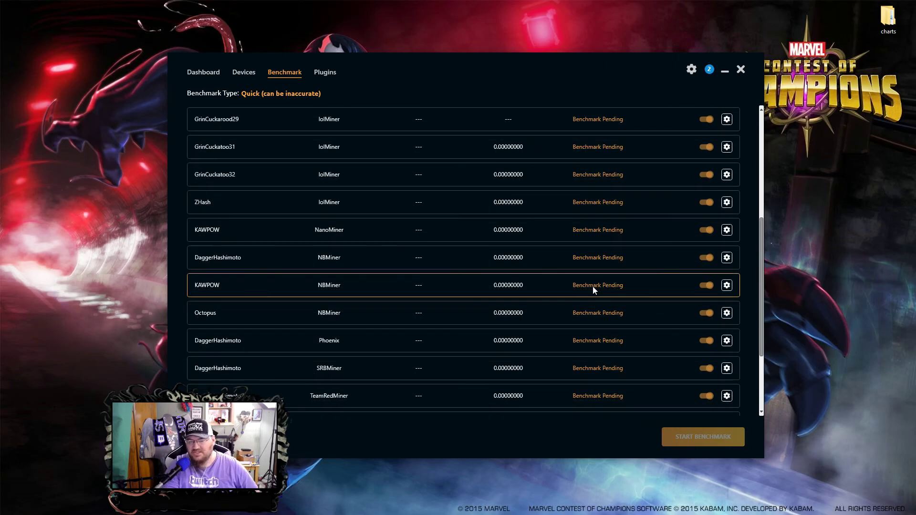
pyautogui.scroll(2, 591, 286)
pyautogui.click(203, 72)
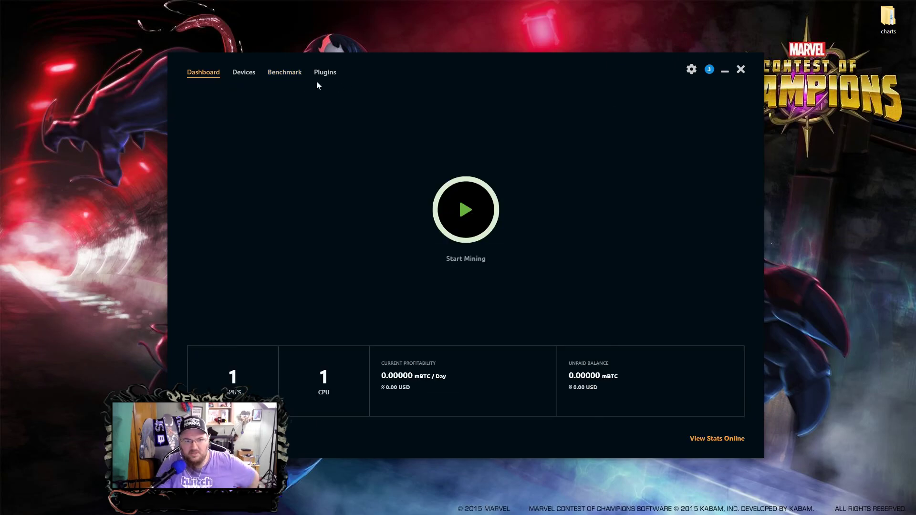
pyautogui.click(293, 76)
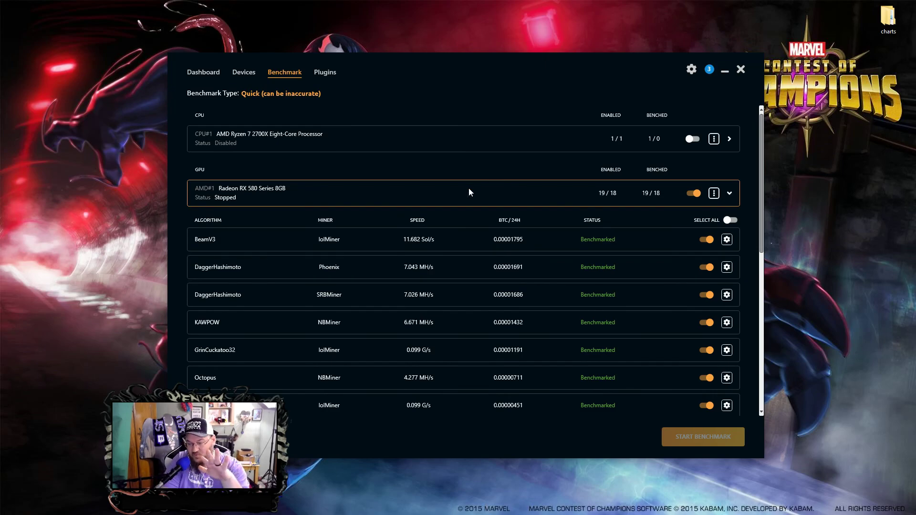
pyautogui.click(209, 75)
pyautogui.click(291, 75)
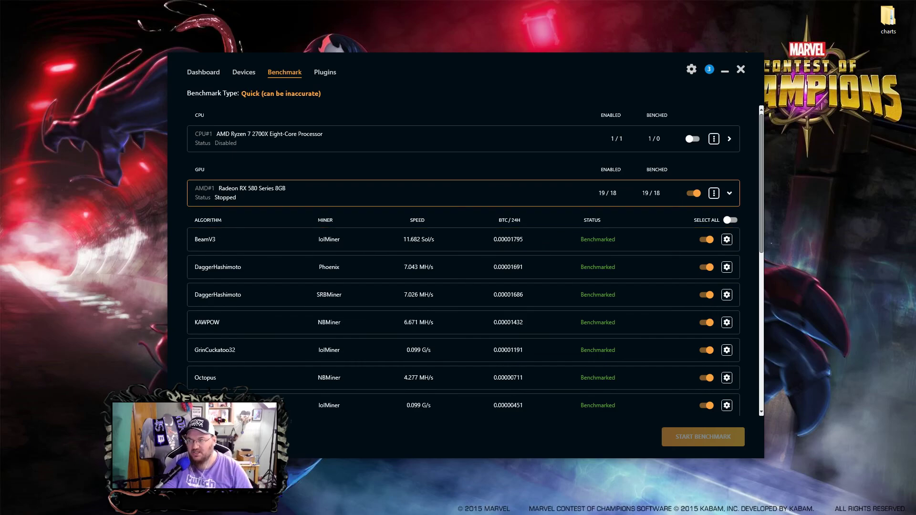
# In AMD Radeon Software, view the GPU Workload options in the advanced graphics settings and minimize the window
pyautogui.hotkey('alt', 'r')
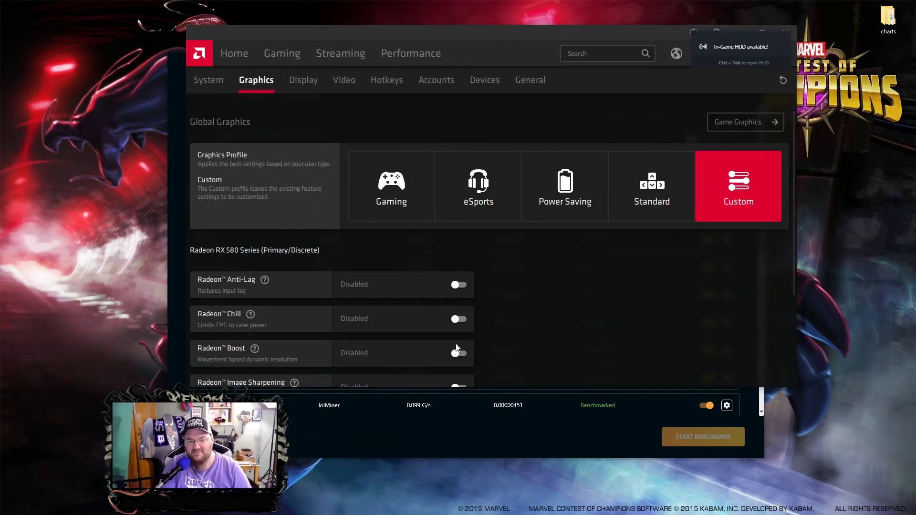
pyautogui.scroll(-3, 511, 287)
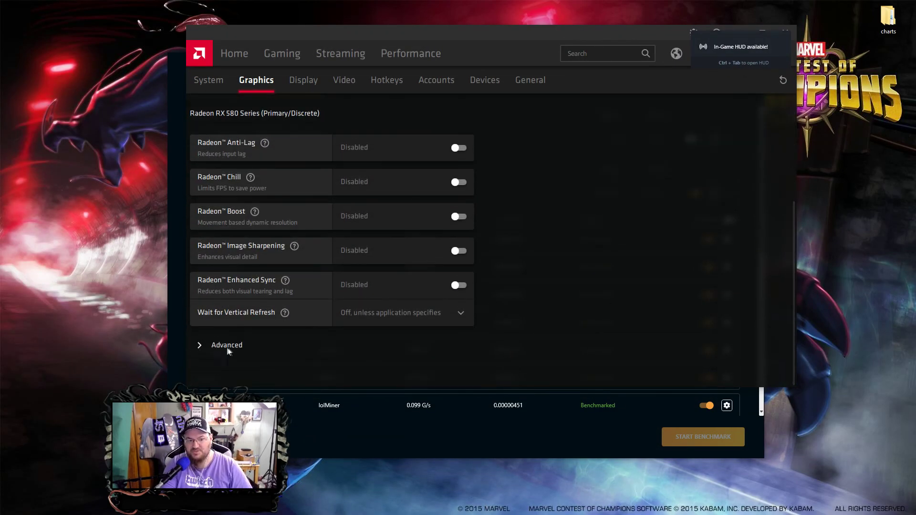
pyautogui.click(380, 341)
pyautogui.scroll(-5, 506, 308)
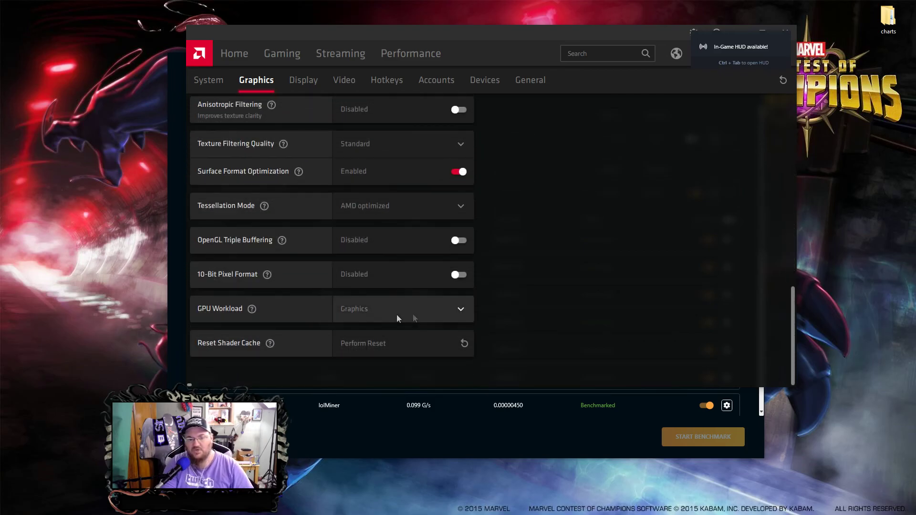
pyautogui.click(374, 313)
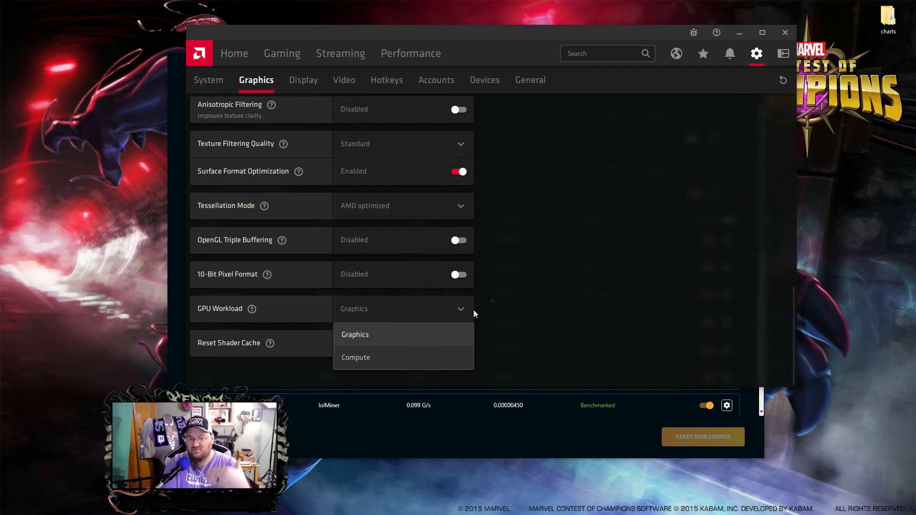
pyautogui.moveTo(579, 39); pyautogui.dragTo(584, 65)
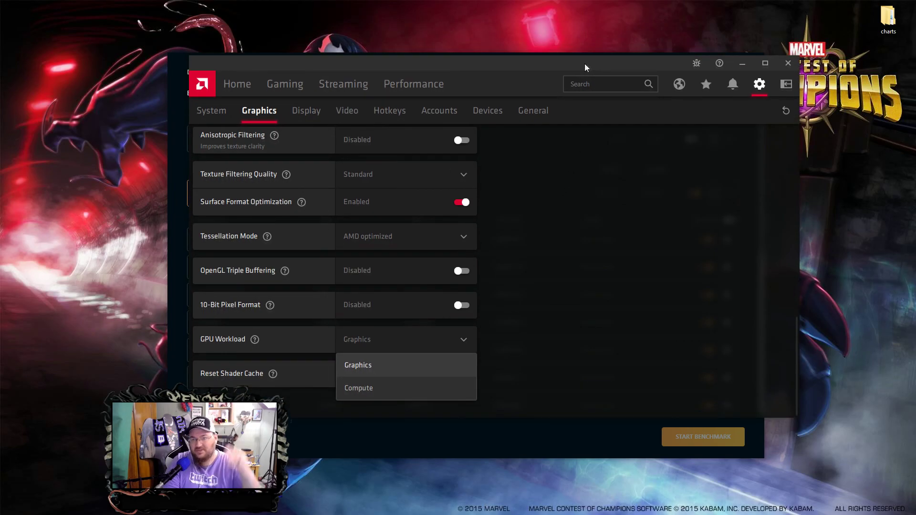
pyautogui.click(742, 67)
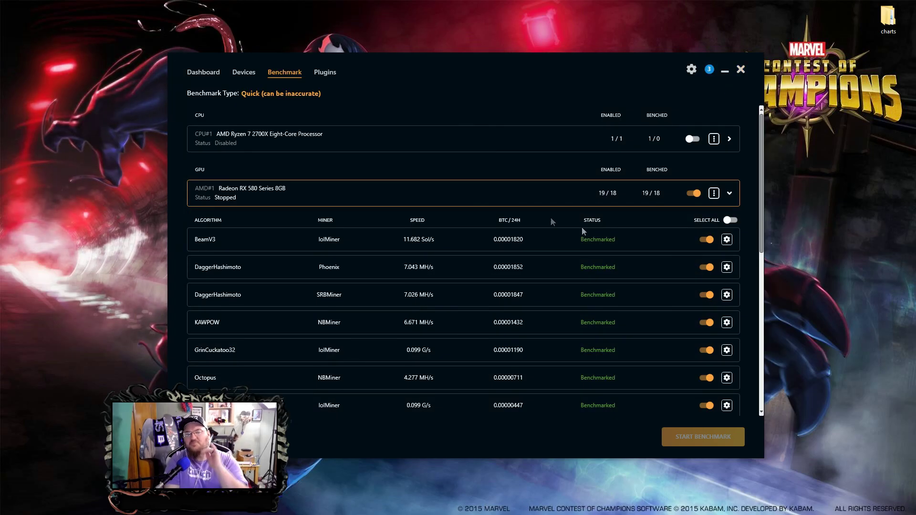
# Maximize the NiceHash Miner window and sort the Radeon RX 580's algorithms by BTC/24h from lowest to highest
pyautogui.moveTo(549, 80); pyautogui.dragTo(568, 0)
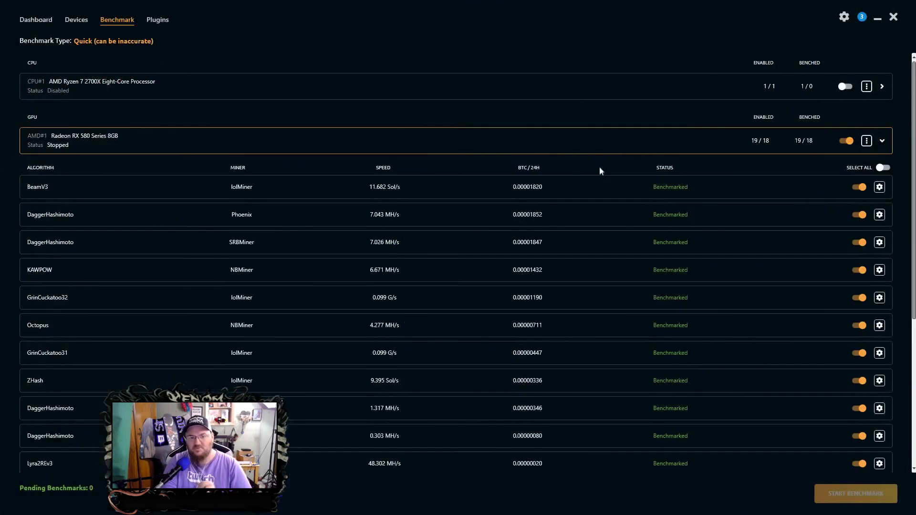
pyautogui.click(529, 168)
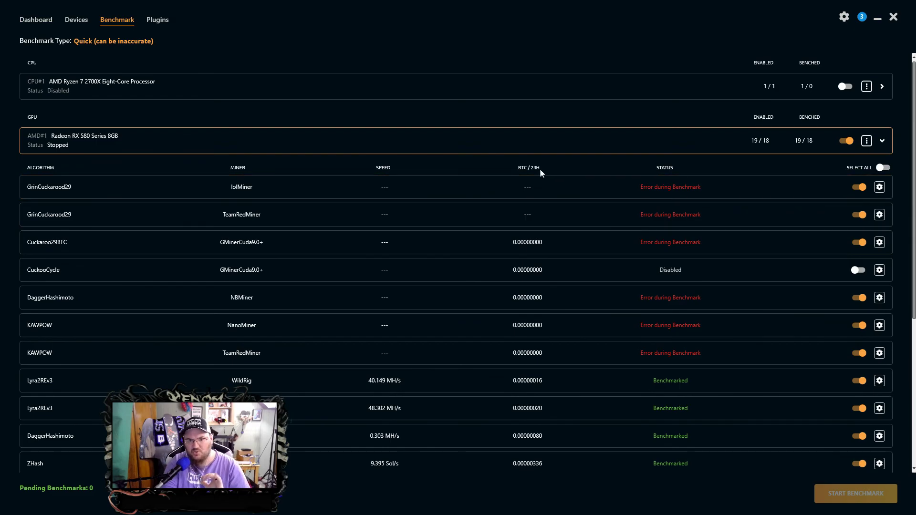
pyautogui.click(530, 169)
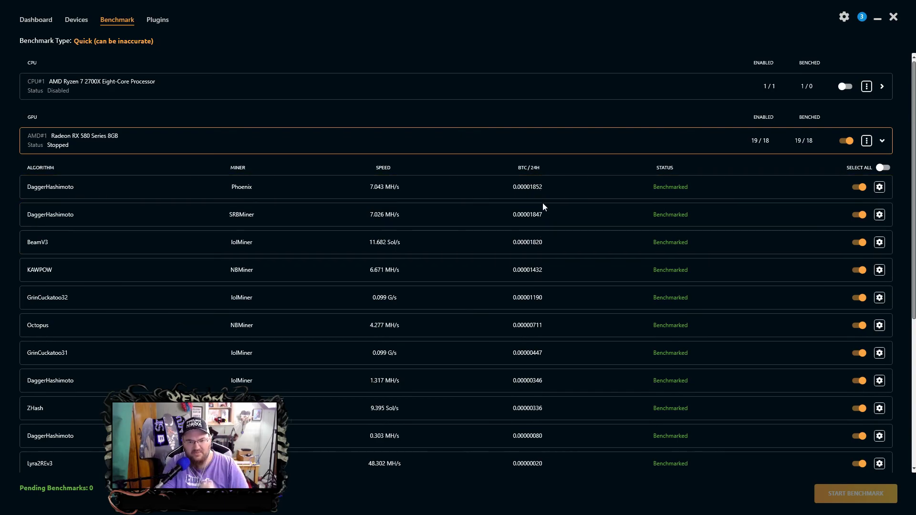
pyautogui.click(528, 167)
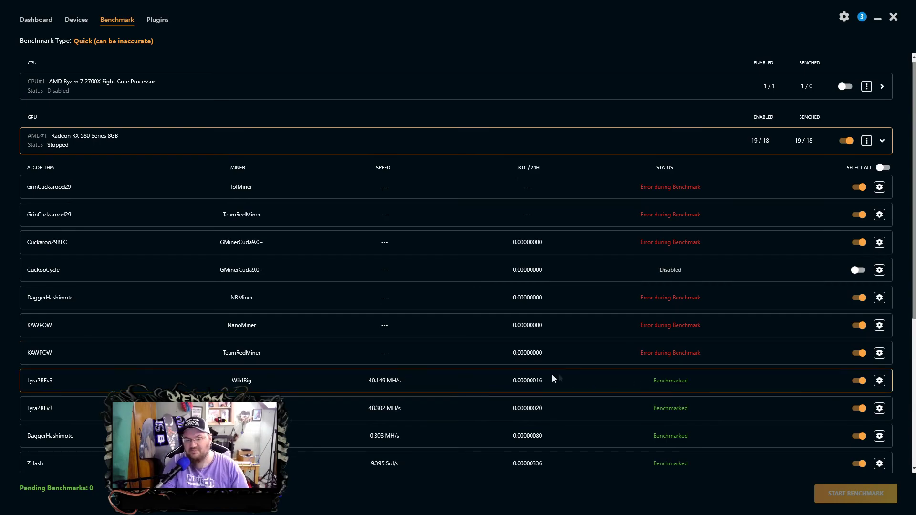
# Disable the failed algorithms: both GrinCuckarood29, Cuckaroo29BFC, NBMiner's DaggerHashimoto, and the NanoMiner and TeamRedMiner KAWPOW entries
pyautogui.click(859, 188)
pyautogui.click(858, 215)
pyautogui.click(859, 242)
pyautogui.click(858, 297)
pyautogui.click(858, 326)
pyautogui.click(858, 353)
# Disable the low-earning benchmarked algorithms: both Lyra2REv3 entries, ZHash, and the TeamRedMiner and lolMiner DaggerHashimoto entries
pyautogui.scroll(-1, 611, 351)
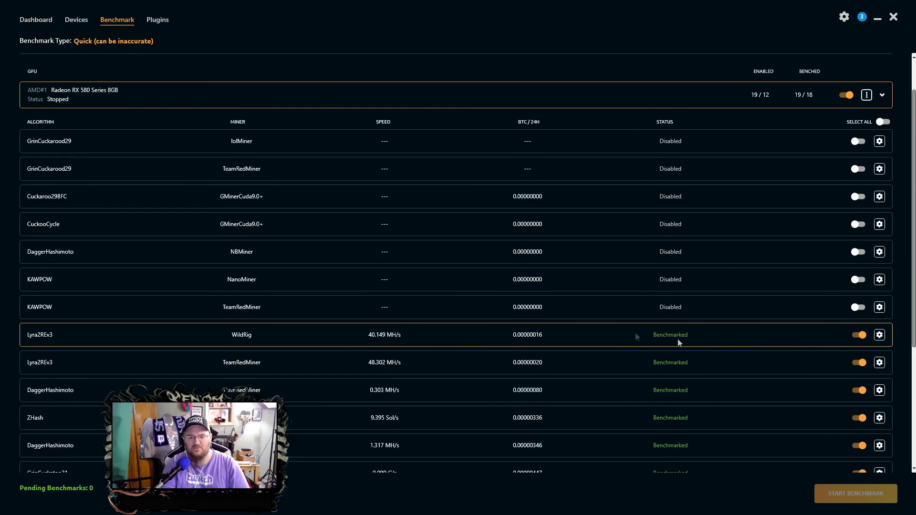
pyautogui.click(861, 335)
pyautogui.click(857, 364)
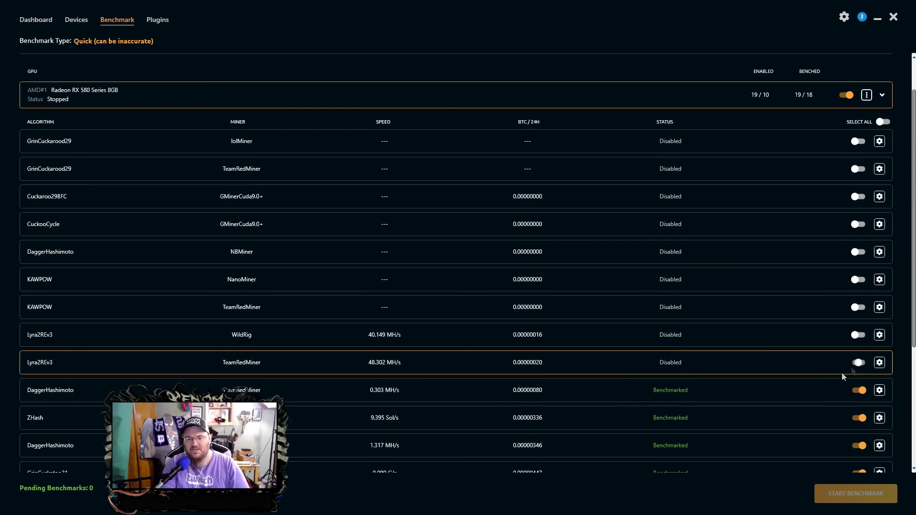
pyautogui.scroll(-3, 720, 356)
pyautogui.click(858, 276)
pyautogui.click(861, 303)
pyautogui.click(859, 331)
# Sort the Radeon RX 580's algorithms by BTC/24h from highest to lowest and compare the remaining enabled ones
pyautogui.scroll(4, 608, 326)
pyautogui.click(533, 172)
pyautogui.click(533, 173)
pyautogui.click(533, 173)
pyautogui.scroll(-1, 588, 281)
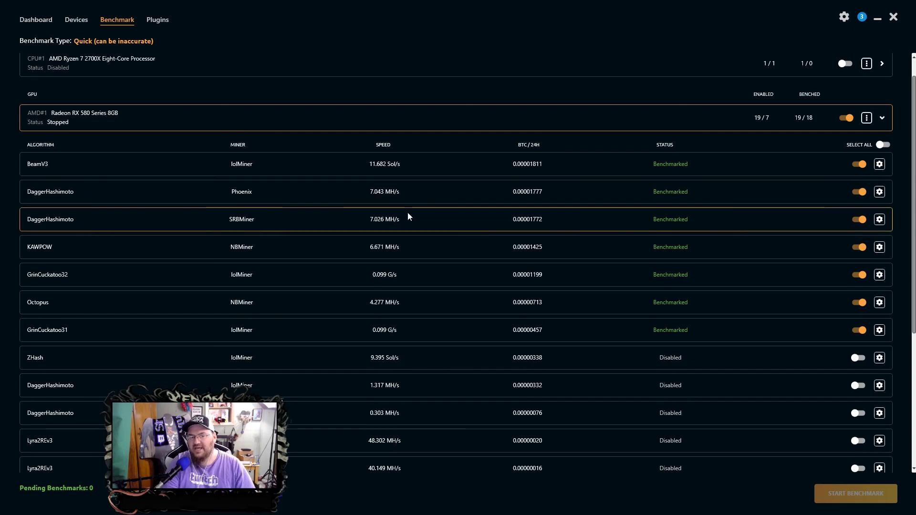
pyautogui.scroll(1, 419, 204)
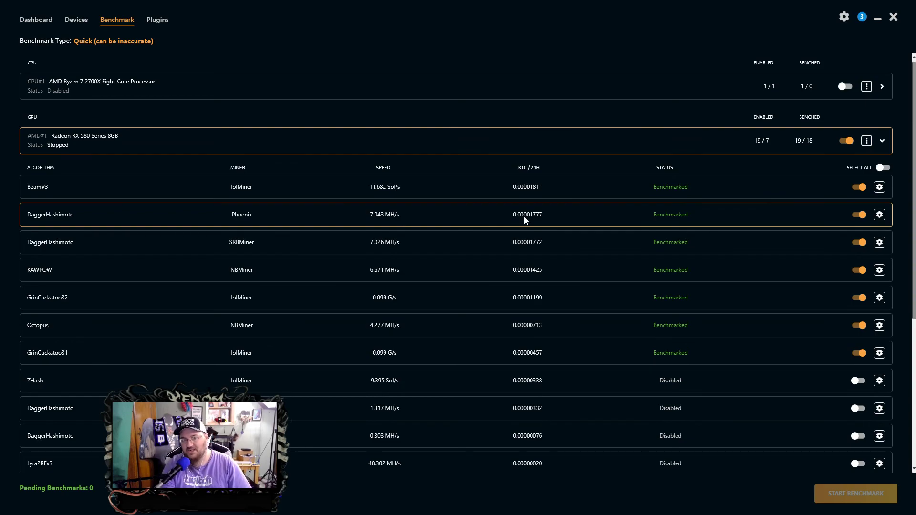
# Disable lolMiner's GrinCuckatoo31, NBMiner's Octopus and lolMiner's GrinCuckatoo32
pyautogui.click(857, 353)
pyautogui.click(858, 325)
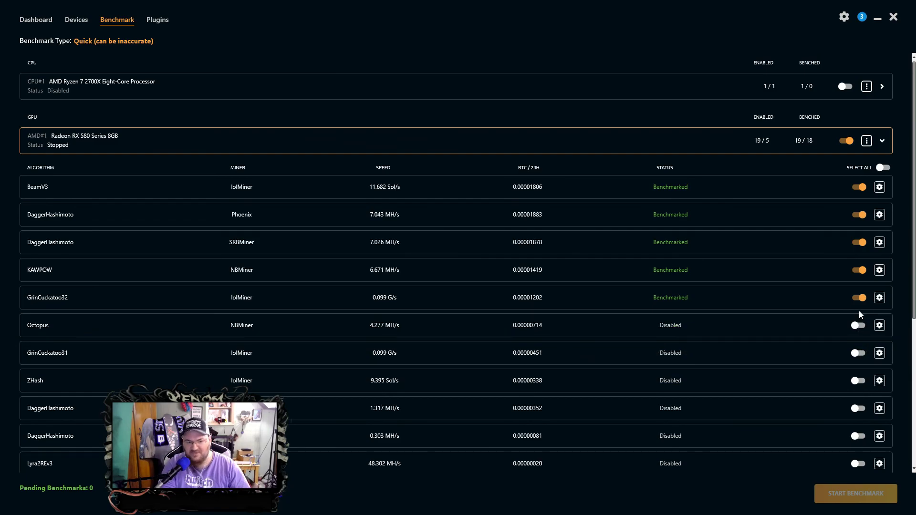
pyautogui.click(857, 296)
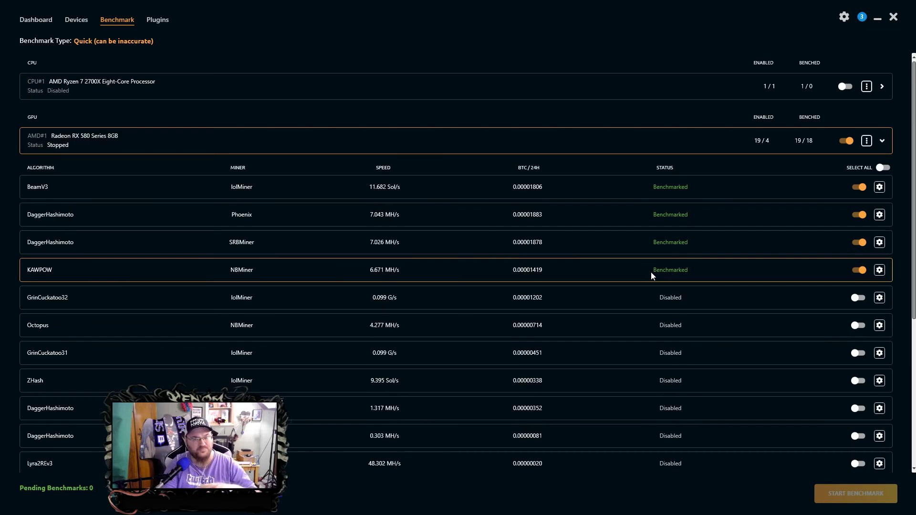
# Start mining from the dashboard as a short test and stop it again
pyautogui.click(36, 21)
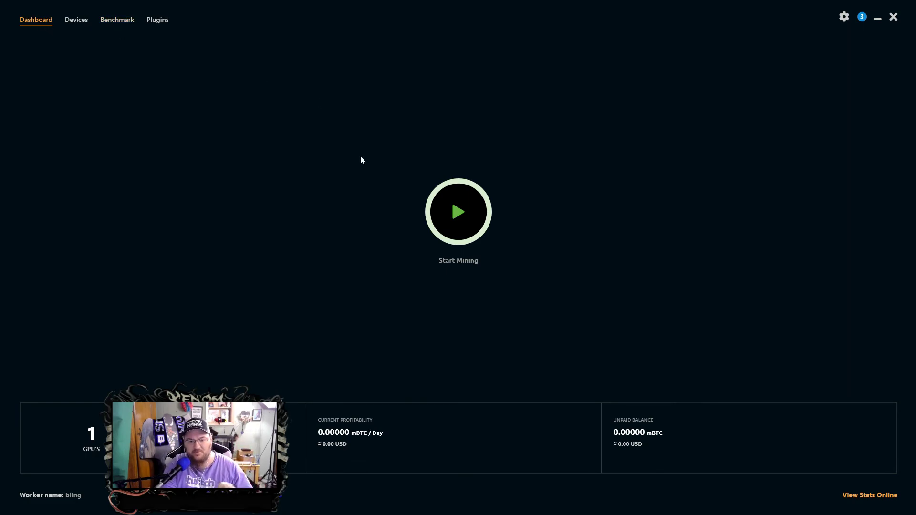
pyautogui.click(457, 212)
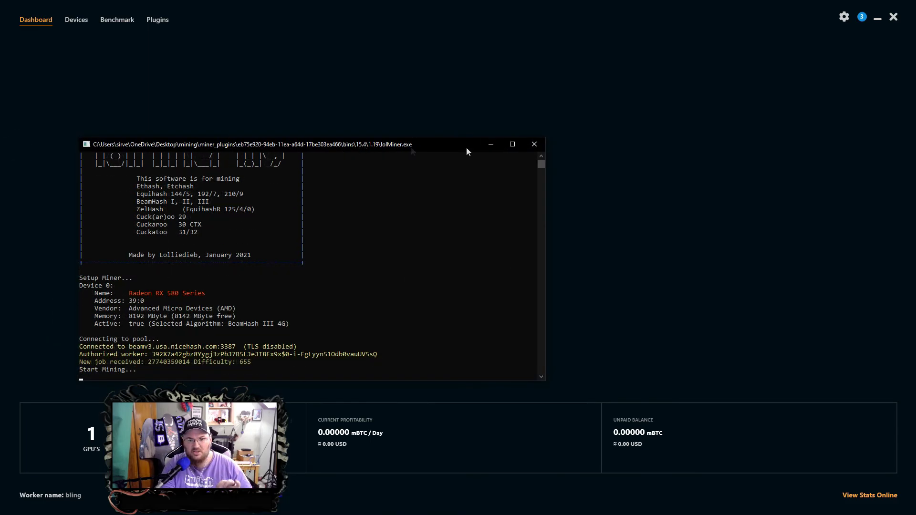
pyautogui.click(460, 211)
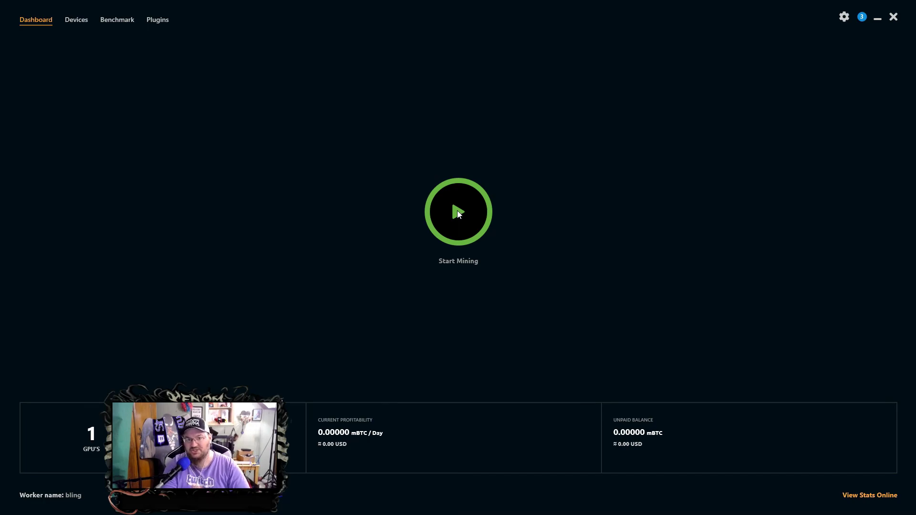
# Return to the benchmark page and re-sort the Radeon RX 580's algorithms by BTC/24h with the most profitable first
pyautogui.click(119, 21)
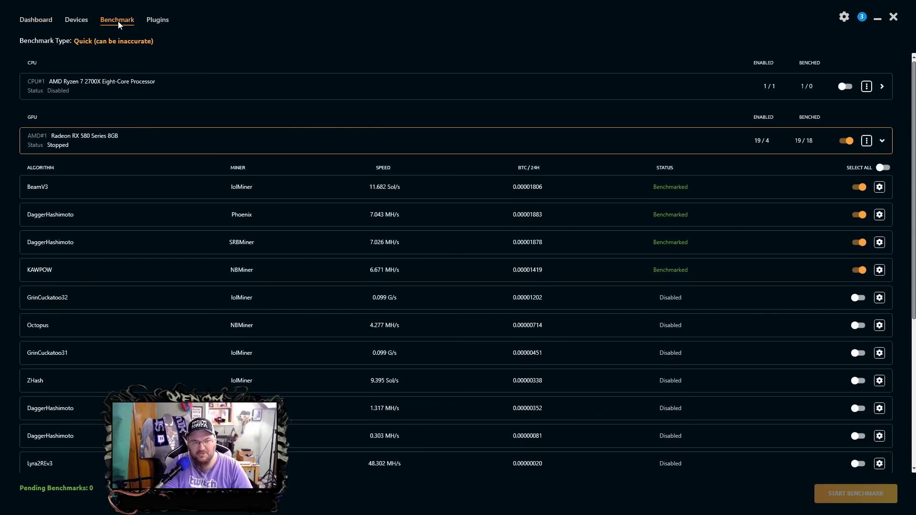
pyautogui.click(530, 169)
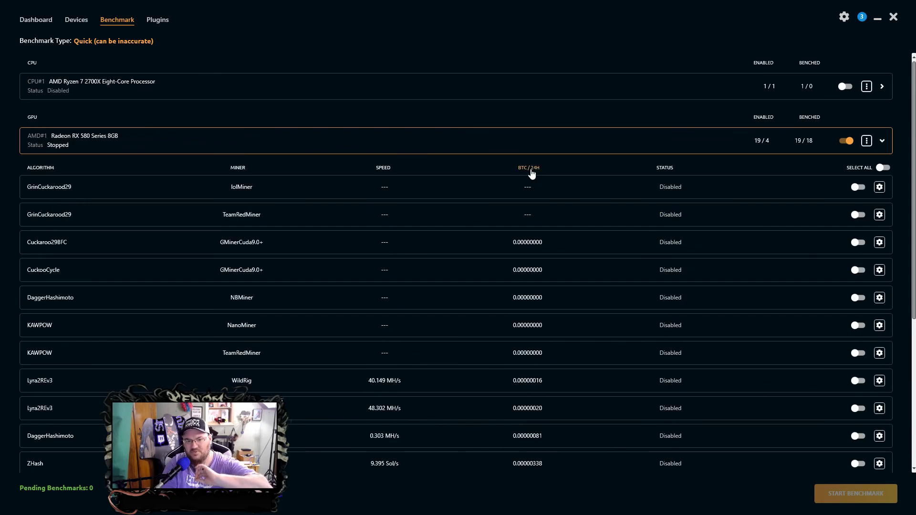
pyautogui.click(530, 170)
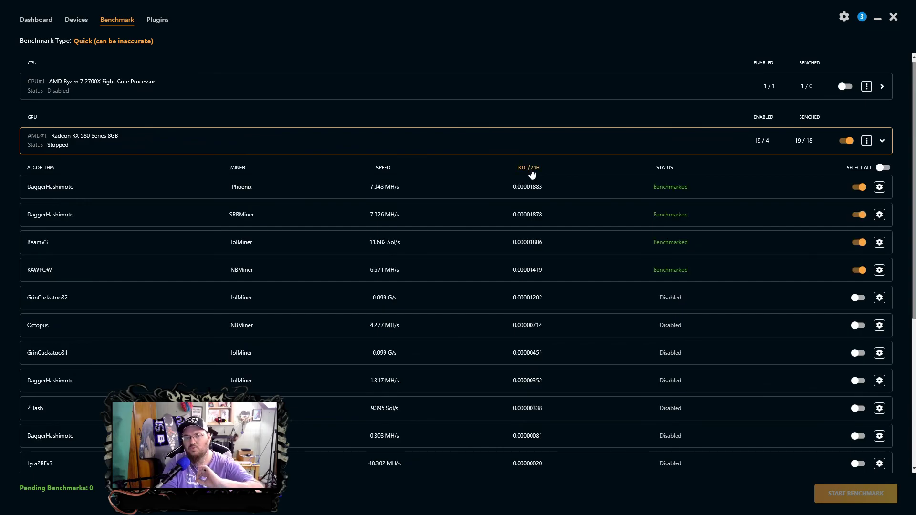
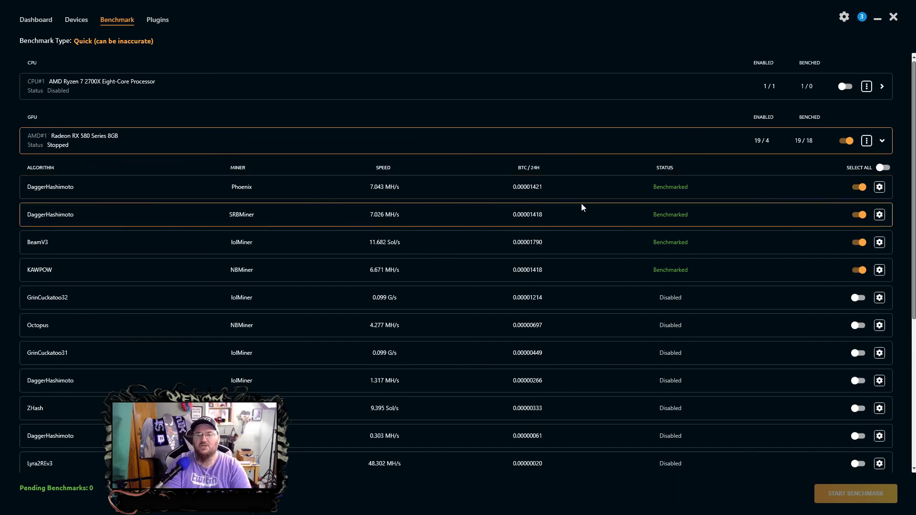
# Switch the last GrinCuckarood29 entry and WildRig's Lyra2REv3 on and off again while reviewing the disabled algorithms
pyautogui.scroll(-1, 734, 301)
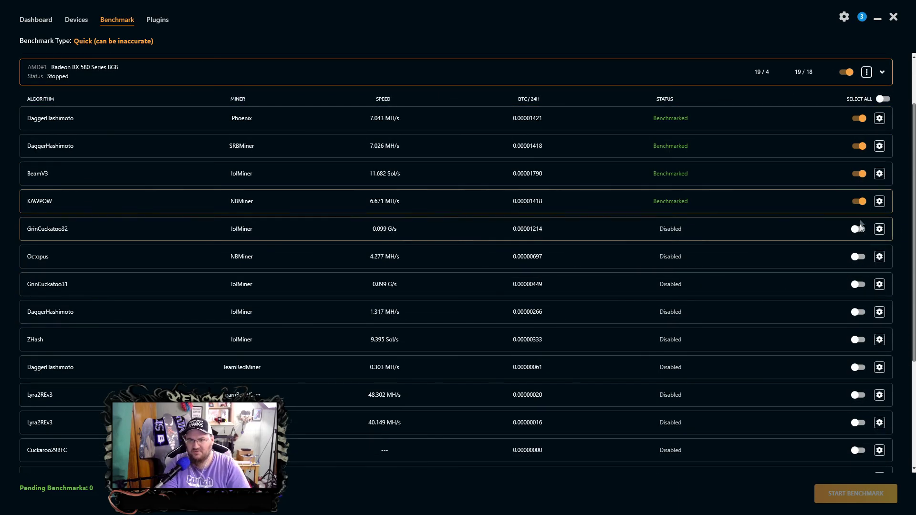
pyautogui.scroll(-3, 591, 271)
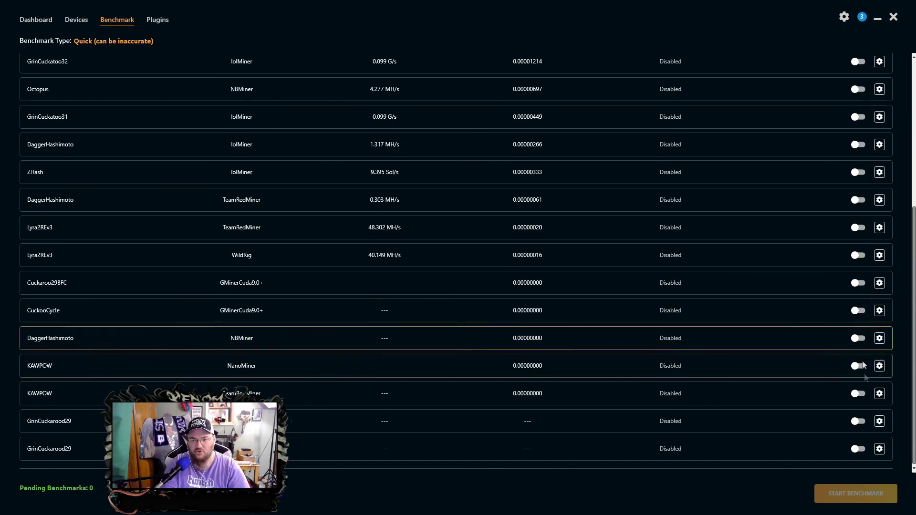
pyautogui.click(858, 449)
pyautogui.click(857, 448)
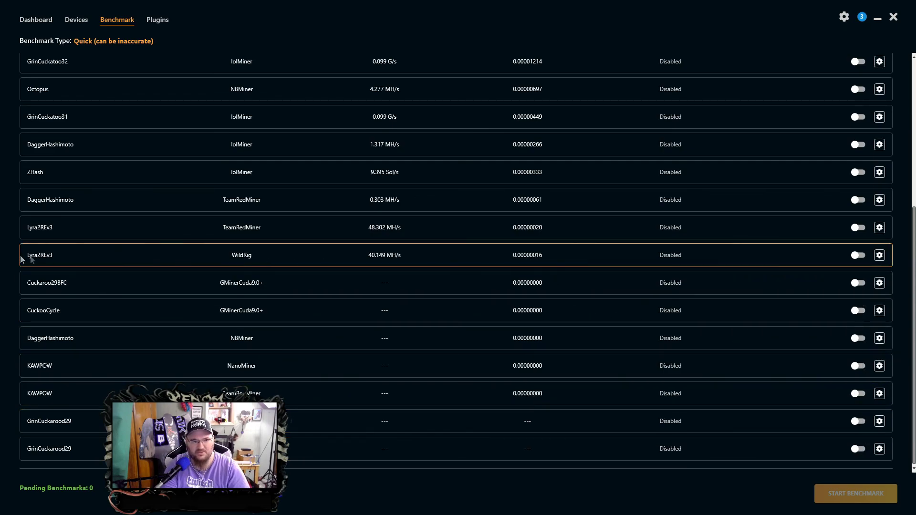
pyautogui.click(858, 256)
pyautogui.click(858, 256)
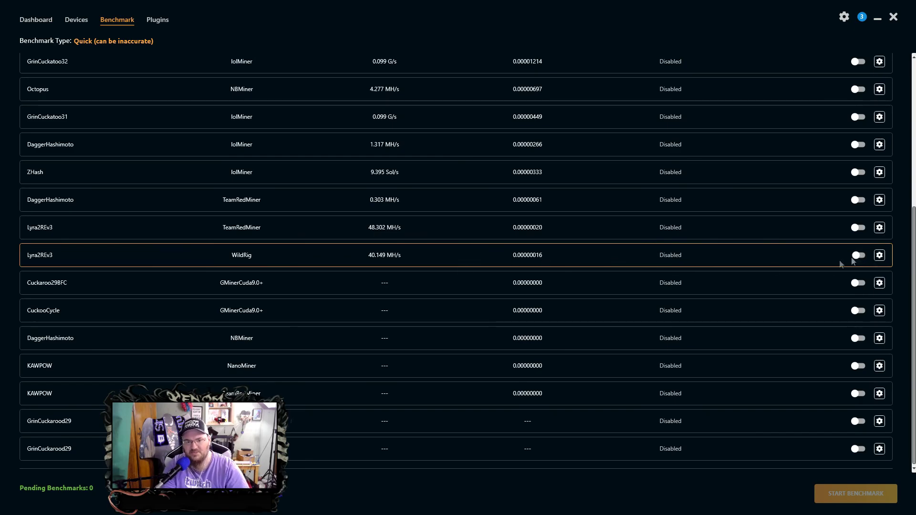
pyautogui.scroll(1, 521, 292)
pyautogui.scroll(3, 519, 293)
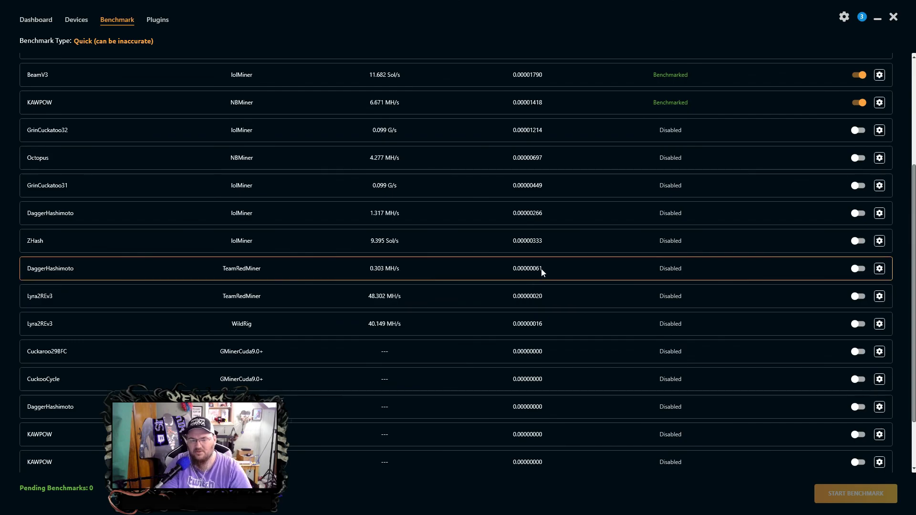
# Review the available benchmark types and keep the quick type selected
pyautogui.scroll(2, 546, 270)
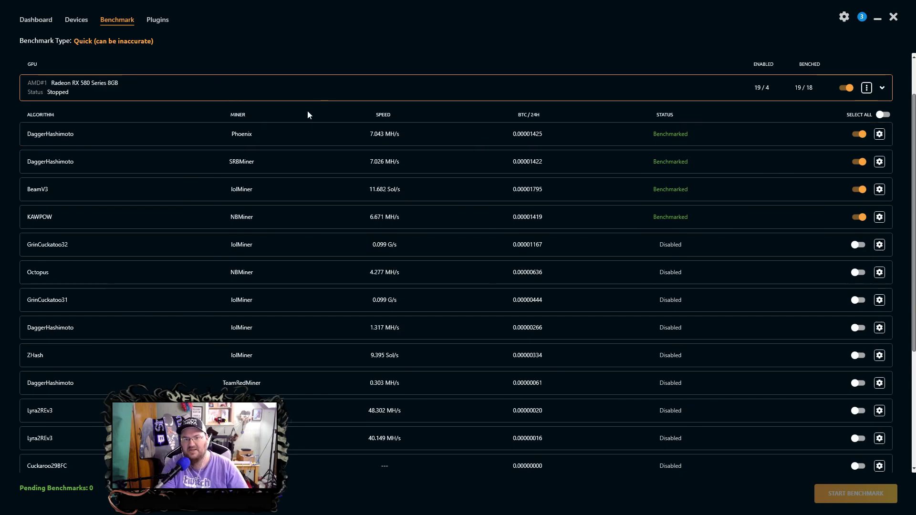
pyautogui.click(93, 41)
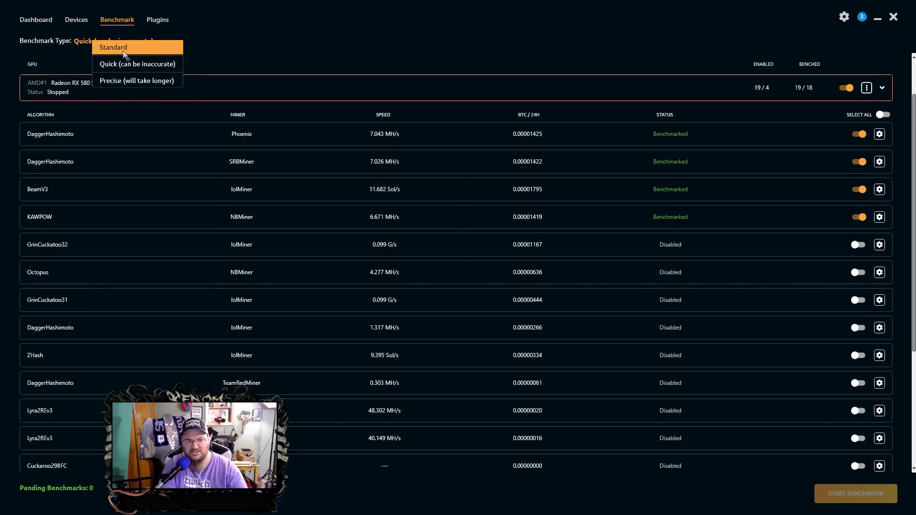
pyautogui.click(318, 59)
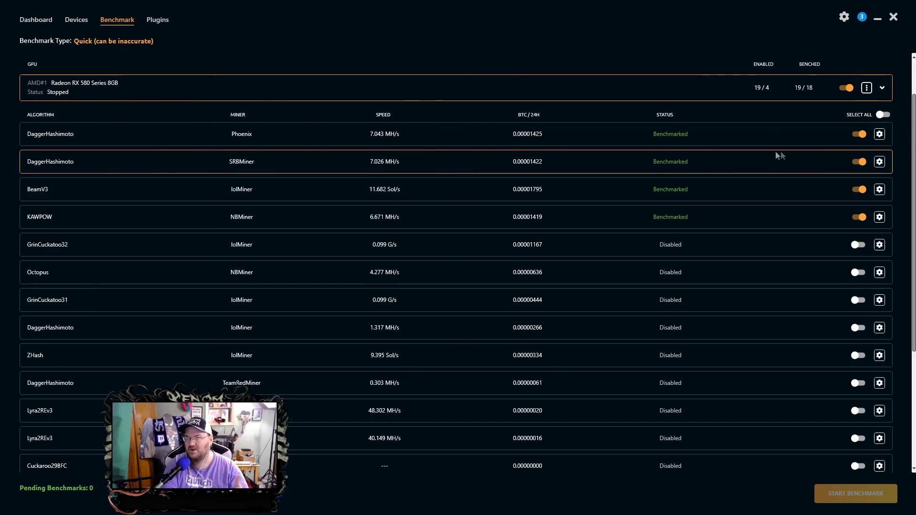
# Schedule Phoenix's DaggerHashimoto for re-benchmarking in its custom algorithm settings, and check the benchmark type choices again
pyautogui.click(879, 134)
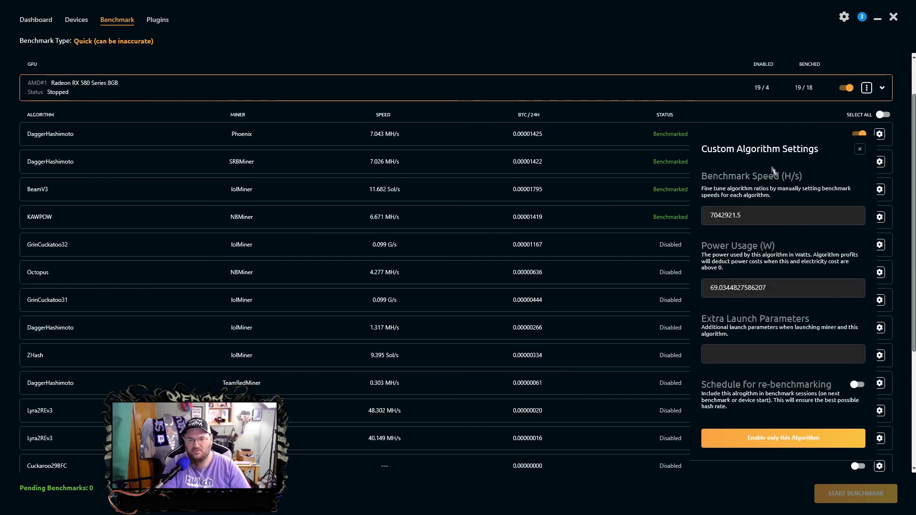
pyautogui.click(881, 140)
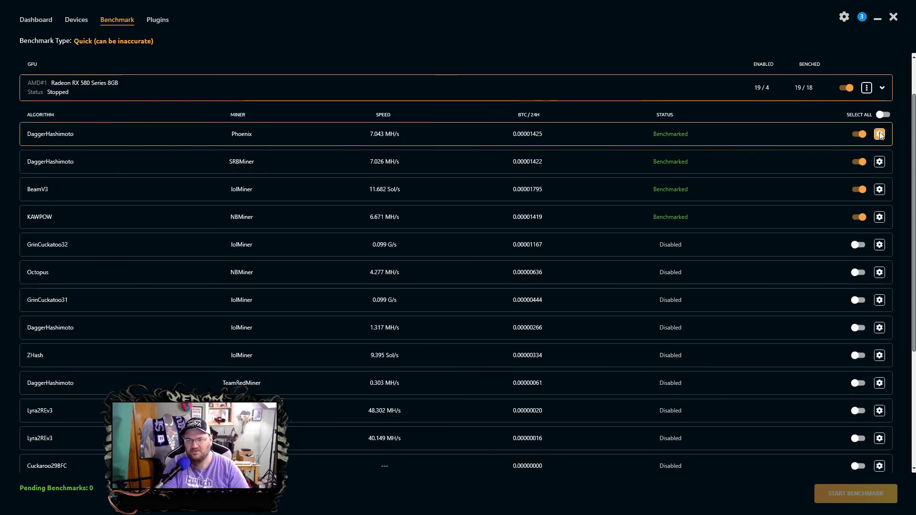
pyautogui.click(880, 135)
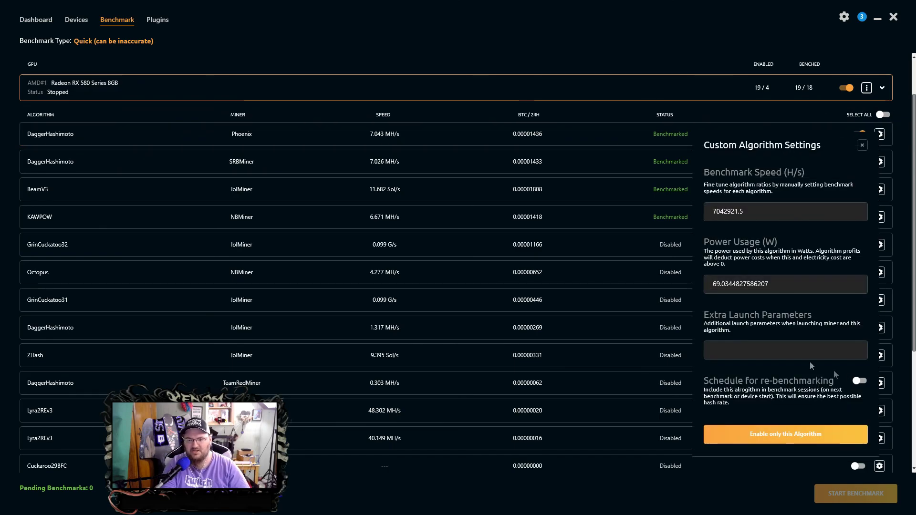
pyautogui.click(859, 382)
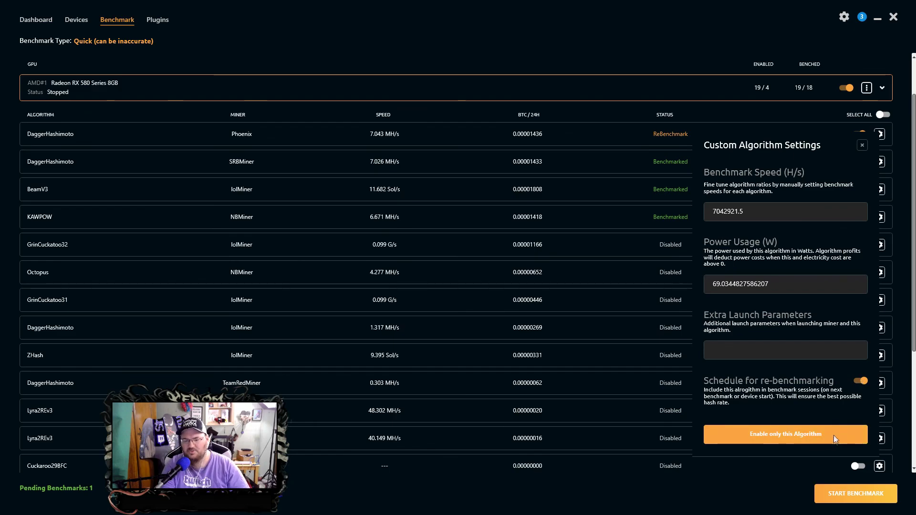
pyautogui.click(766, 471)
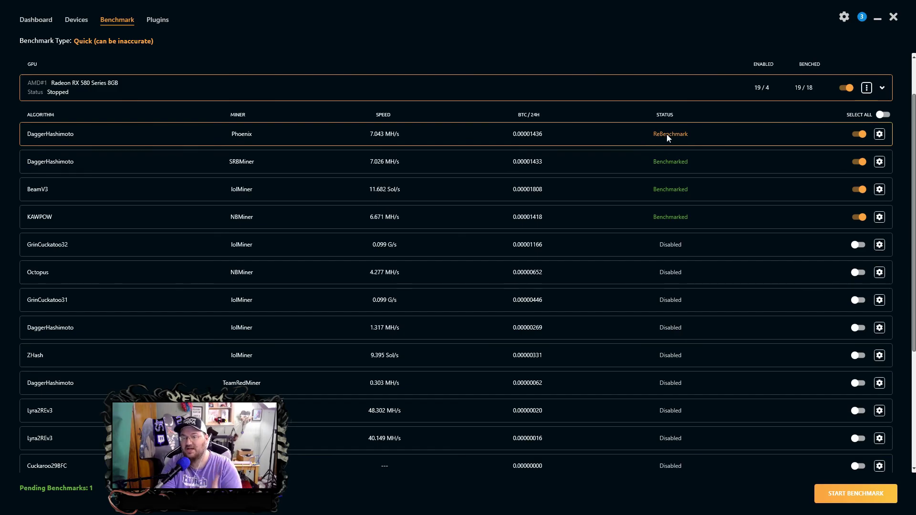
pyautogui.click(116, 41)
pyautogui.click(242, 54)
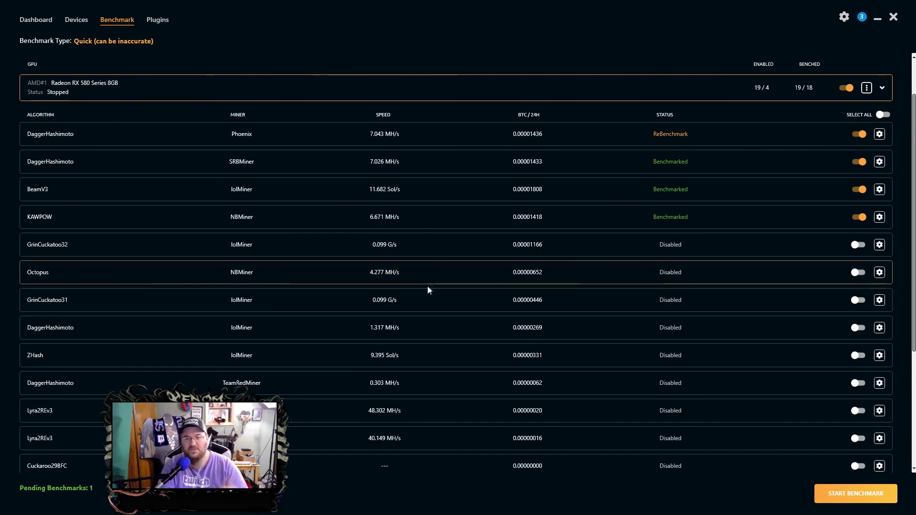
# Collapse the Radeon RX 580's algorithm list, enable the AMD Ryzen 7 2700X for benchmarking and expand its algorithms
pyautogui.scroll(2, 438, 285)
pyautogui.click(881, 141)
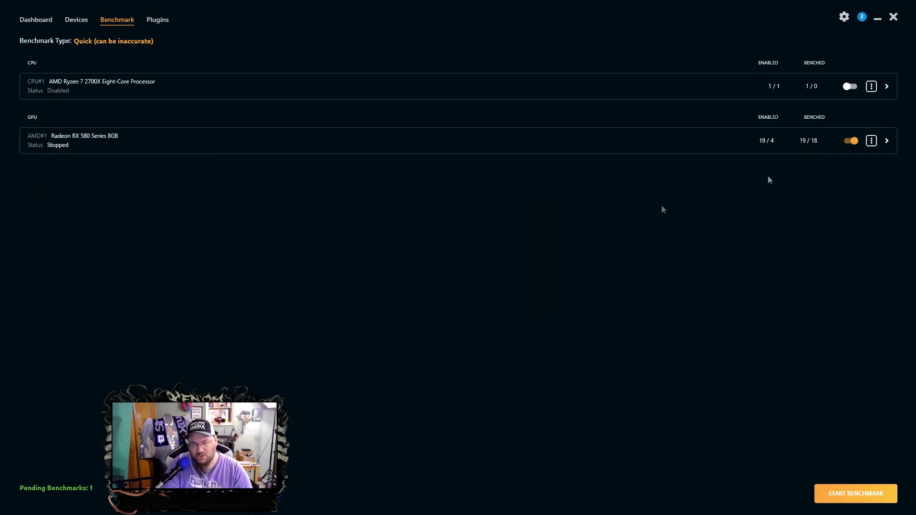
pyautogui.click(849, 87)
pyautogui.click(374, 89)
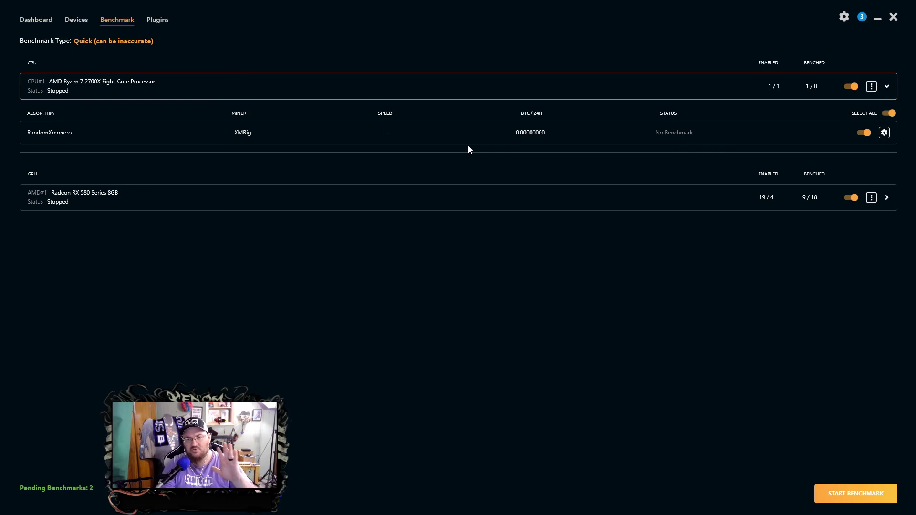
# Show the devices page and switch the AMD Ryzen 7 2700X off and on again
pyautogui.click(76, 20)
pyautogui.click(841, 144)
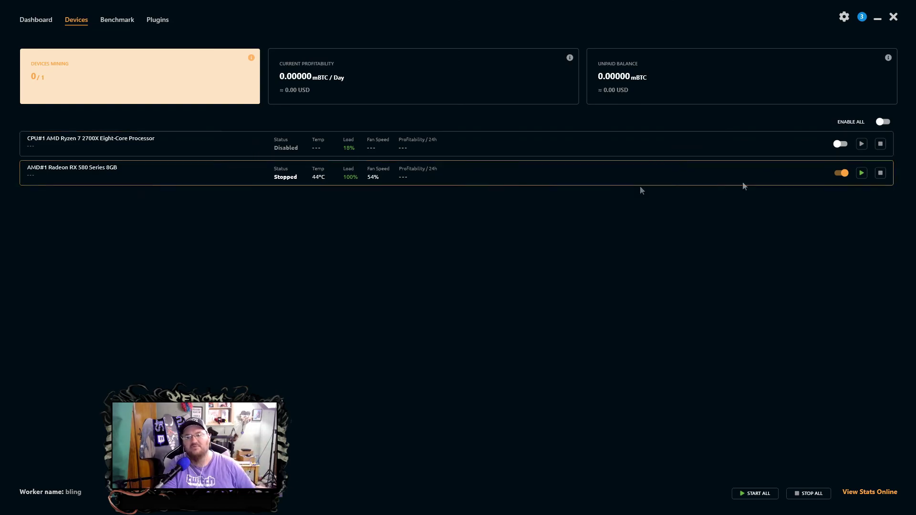
pyautogui.click(841, 145)
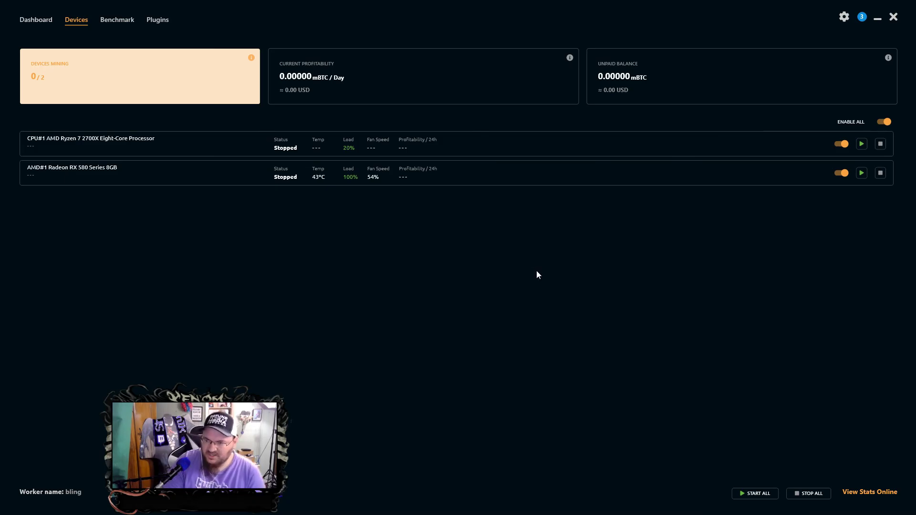
# Switch to the NiceHash website in Chrome and expand the bling rig's devices in the rig manager
pyautogui.doubleClick(573, 22)
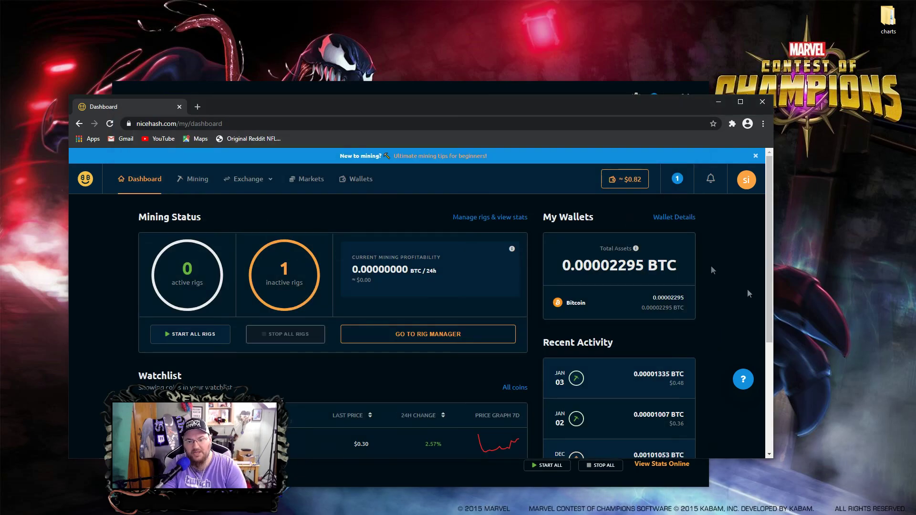
pyautogui.doubleClick(385, 107)
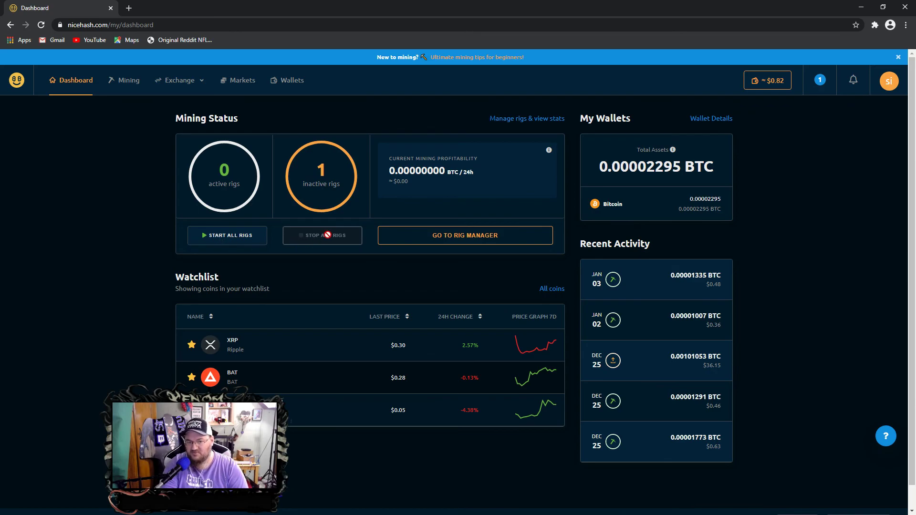
pyautogui.click(443, 240)
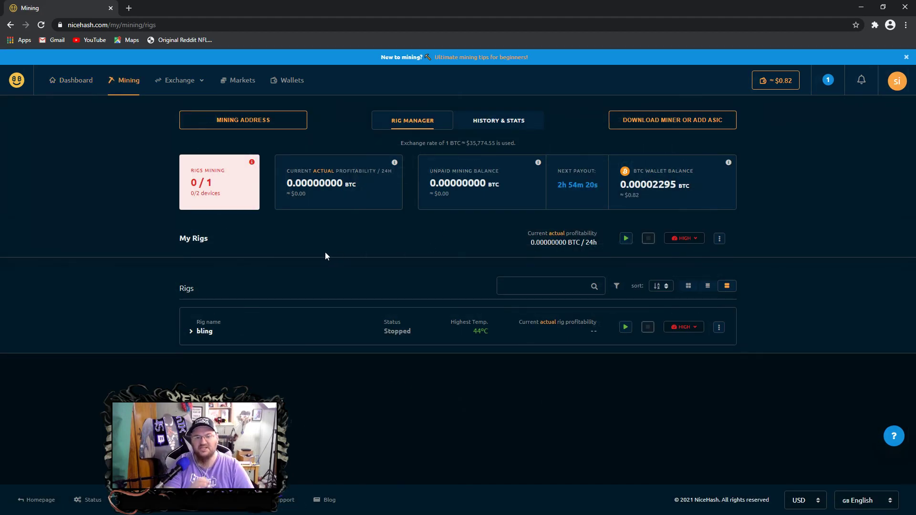
pyautogui.click(73, 80)
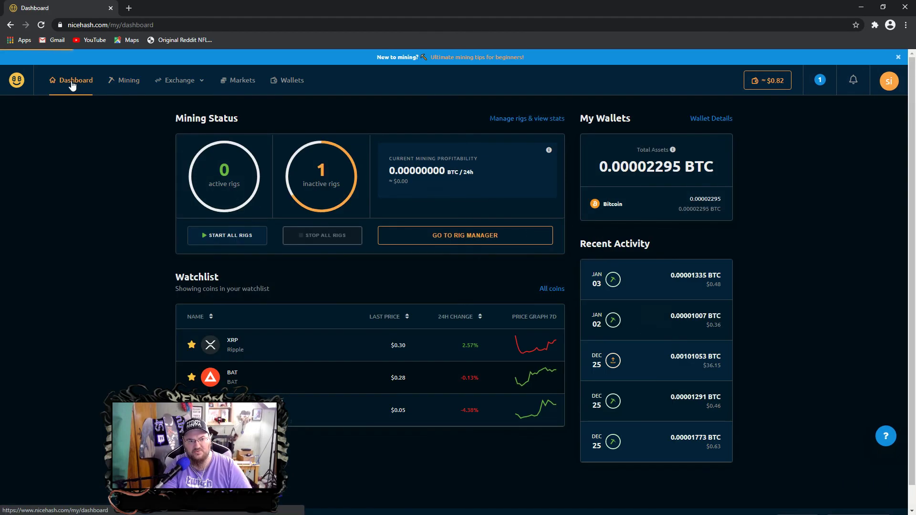
pyautogui.click(118, 86)
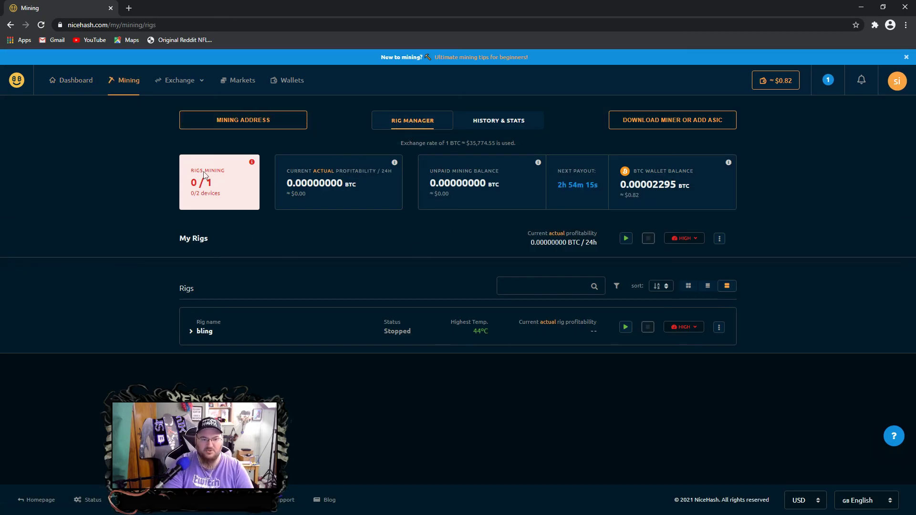
pyautogui.click(191, 331)
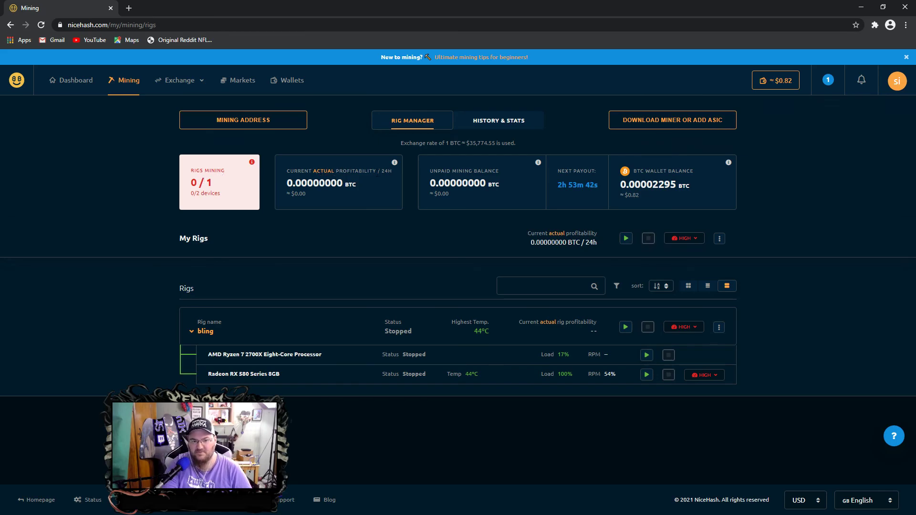
# Set the rig manager's profitability display to local and highlight the unpaid mining balance
pyautogui.click(316, 171)
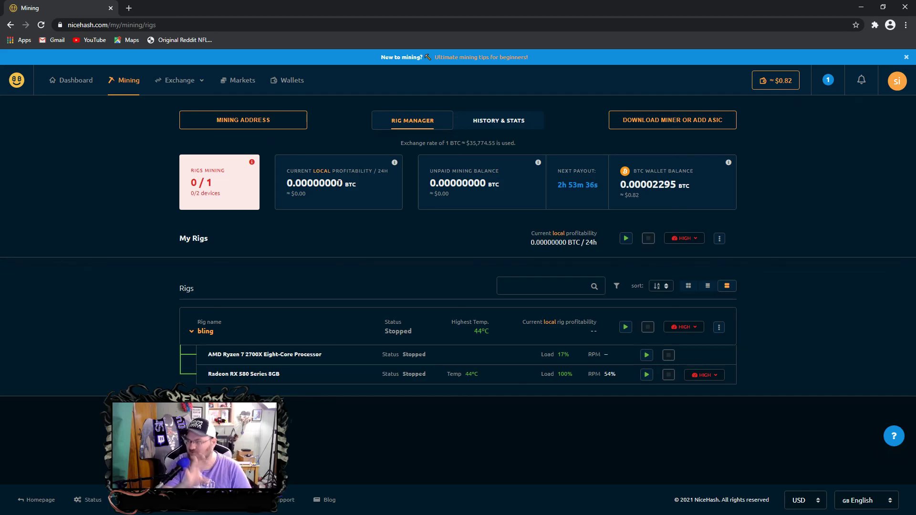
pyautogui.click(317, 171)
pyautogui.click(318, 173)
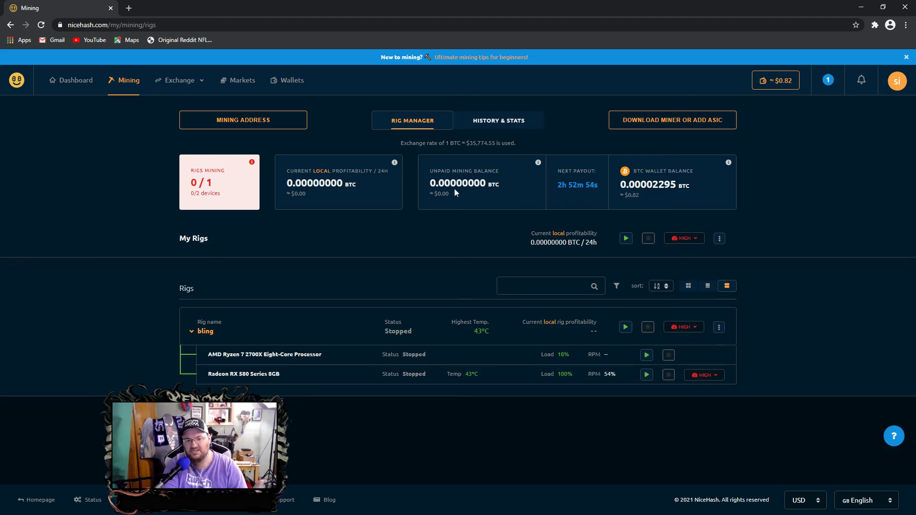
pyautogui.moveTo(456, 184); pyautogui.dragTo(507, 190)
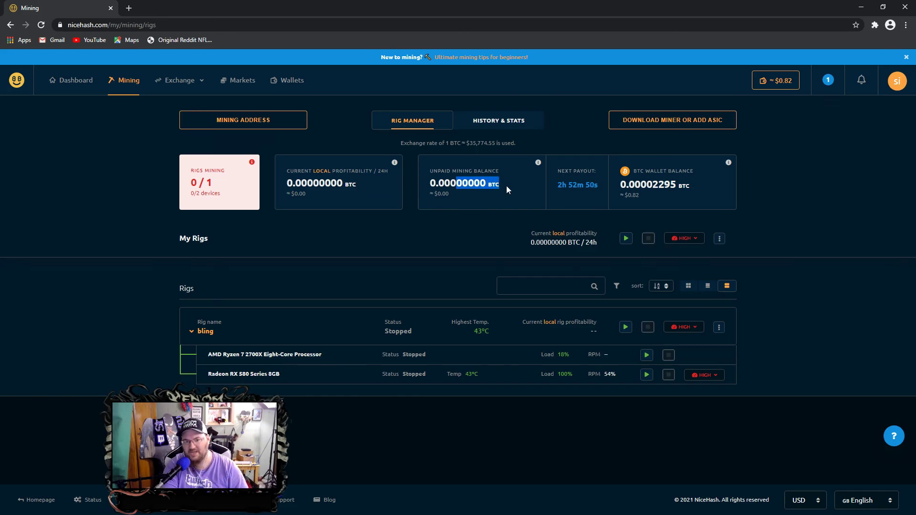
# Open the mining history and stats, and inspect the details of the 3 January payment and another recent mining payment
pyautogui.click(498, 121)
pyautogui.scroll(-3, 459, 316)
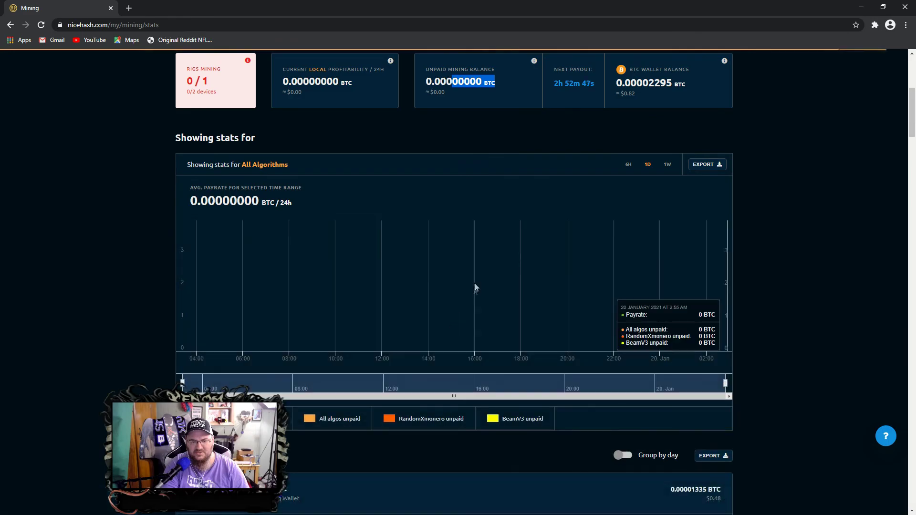
pyautogui.scroll(-10, 482, 321)
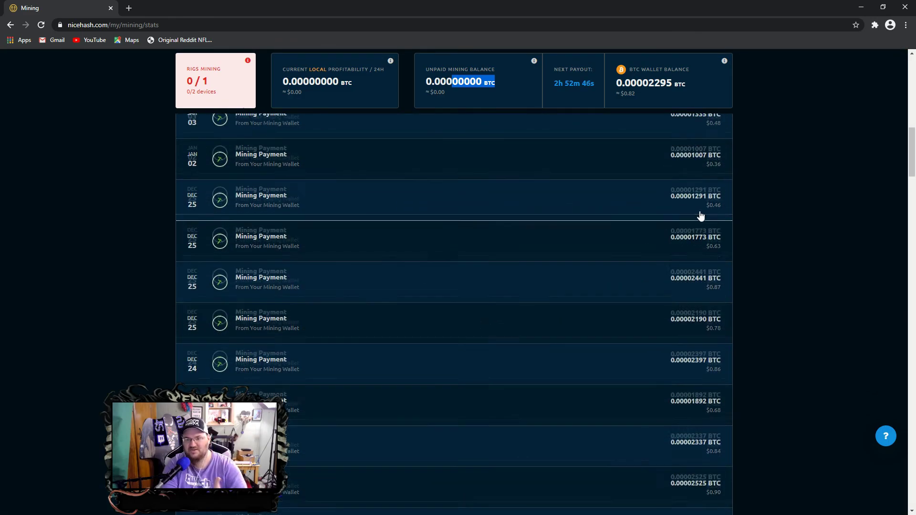
pyautogui.scroll(3, 699, 215)
pyautogui.moveTo(728, 260); pyautogui.dragTo(696, 266)
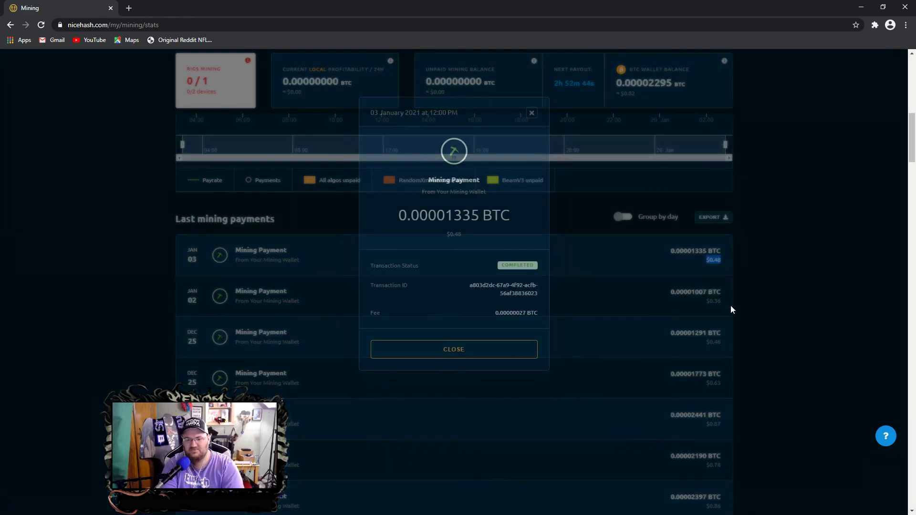
pyautogui.click(532, 115)
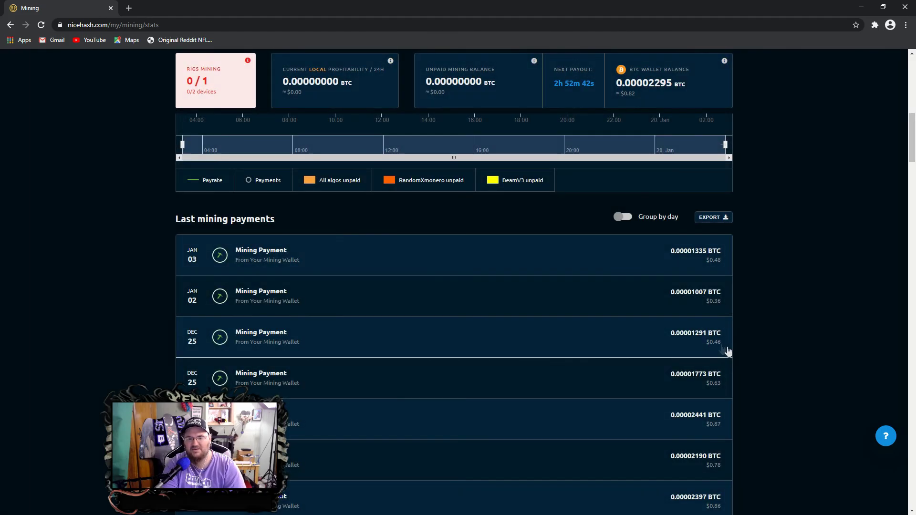
pyautogui.scroll(-2, 730, 381)
pyautogui.moveTo(723, 334); pyautogui.dragTo(717, 359)
pyautogui.click(531, 113)
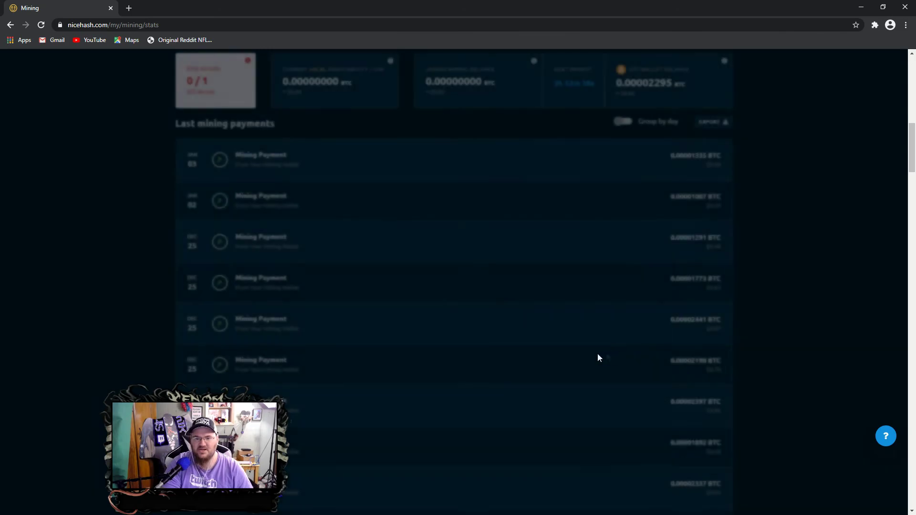
# Examine the BTC wallet balance and its dollar equivalent on the history and stats page
pyautogui.scroll(3, 594, 353)
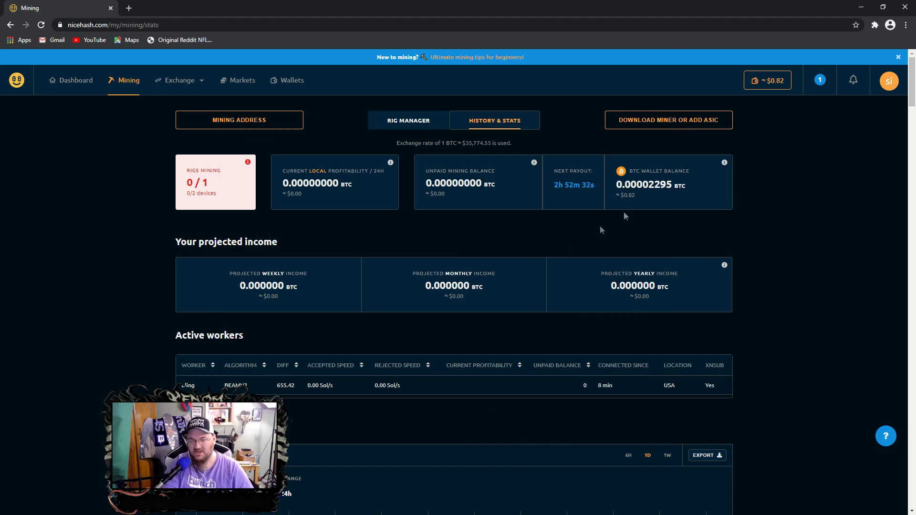
pyautogui.moveTo(651, 183); pyautogui.dragTo(679, 187)
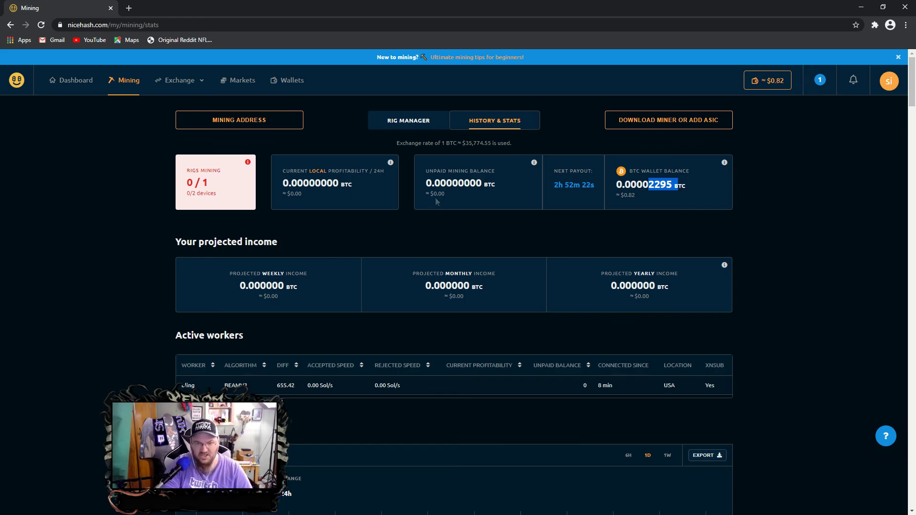
pyautogui.click(697, 176)
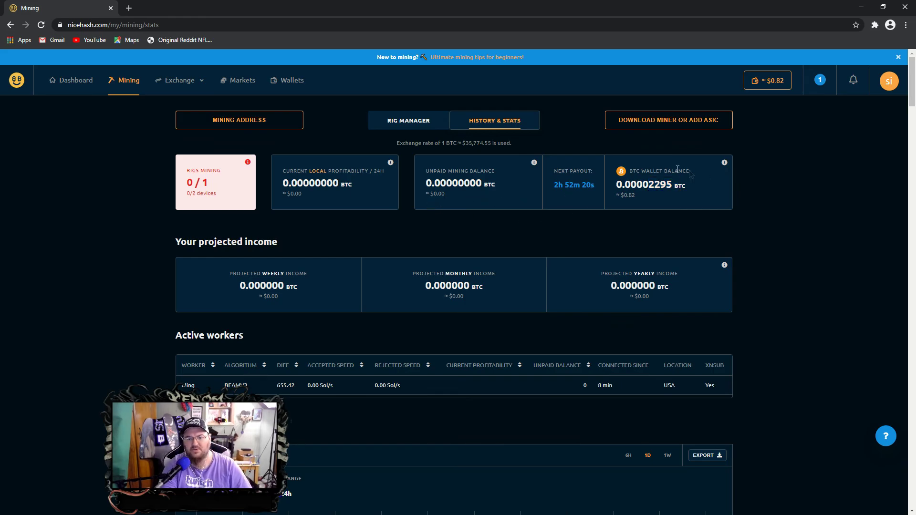
pyautogui.tripleClick(691, 174)
pyautogui.click(694, 183)
pyautogui.moveTo(647, 184); pyautogui.dragTo(672, 184)
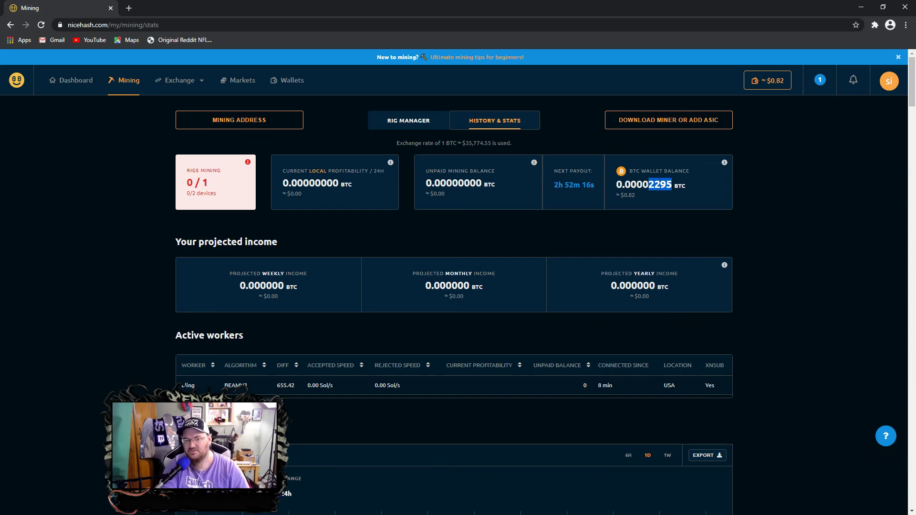
pyautogui.moveTo(635, 195); pyautogui.dragTo(622, 198)
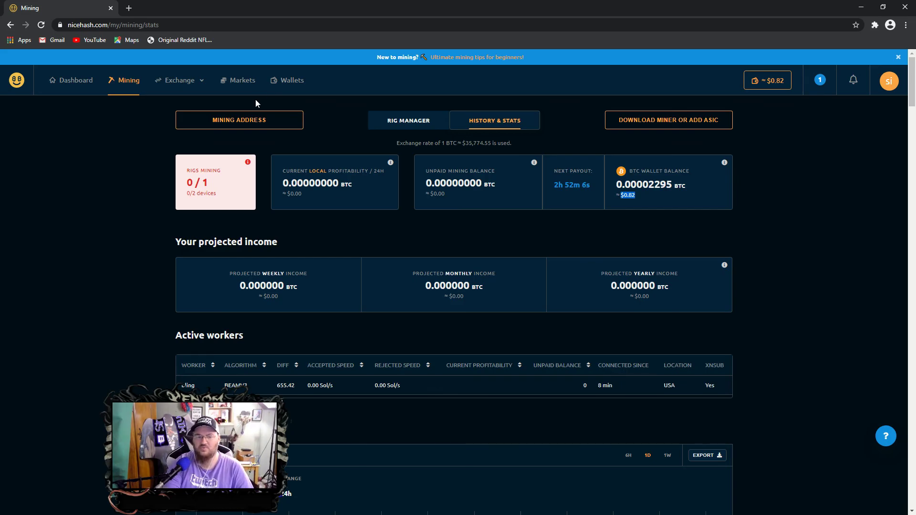
# Open the wallets page and browse the list of available currencies
pyautogui.click(292, 85)
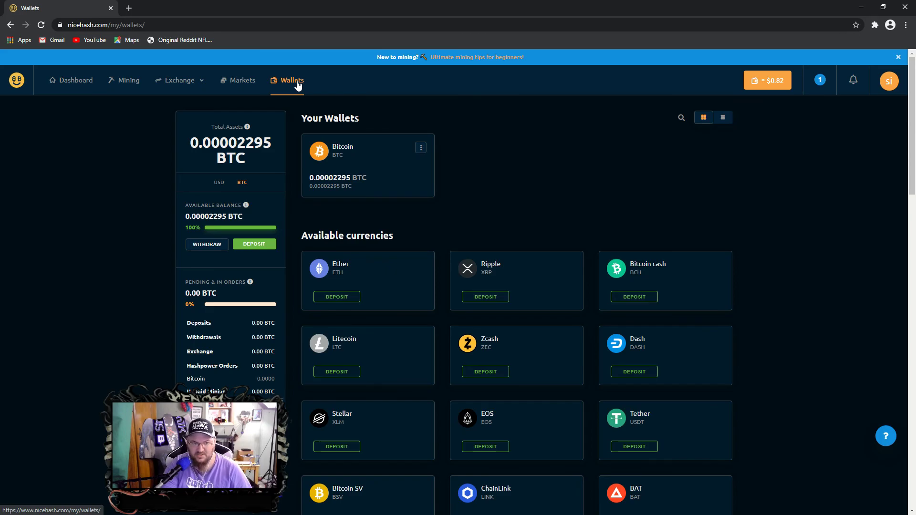
pyautogui.scroll(-5, 549, 305)
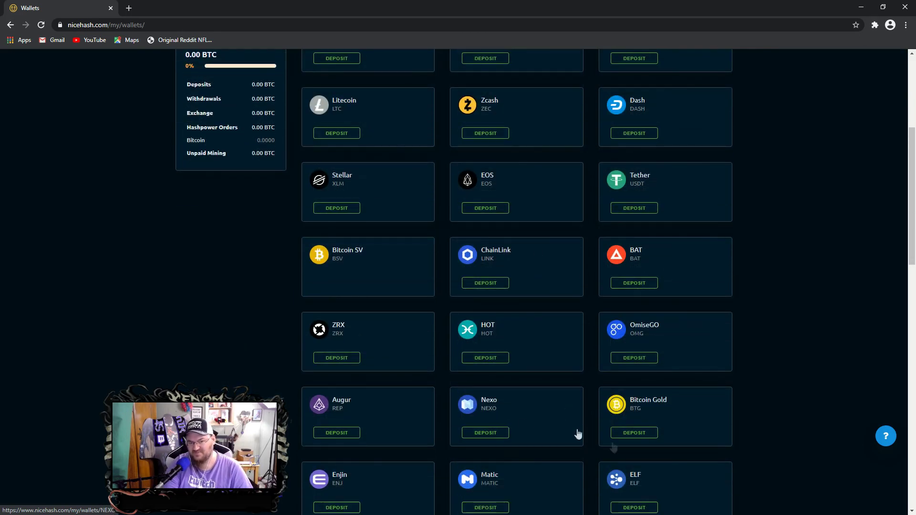
pyautogui.scroll(-5, 578, 434)
pyautogui.scroll(10, 462, 415)
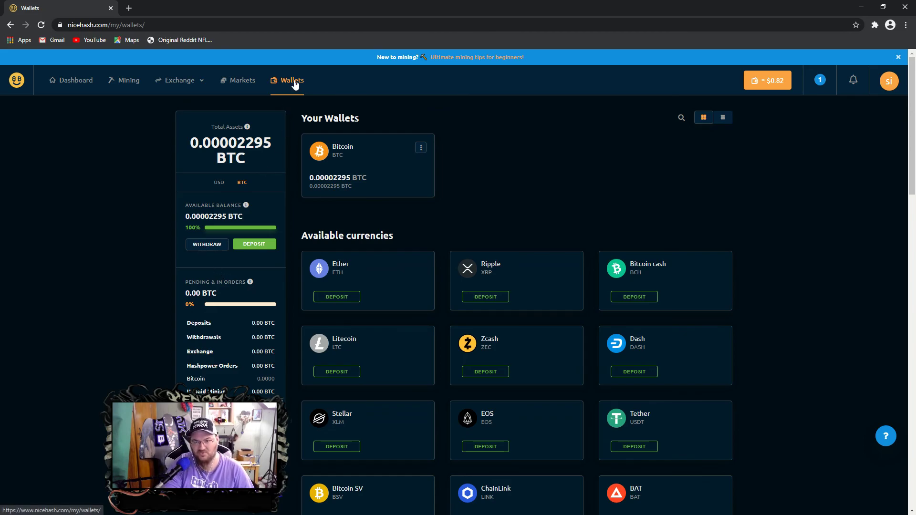
# Open the withdrawal form for the Bitcoin wallet and look through the available withdrawal destinations and account connection options
pyautogui.click(201, 244)
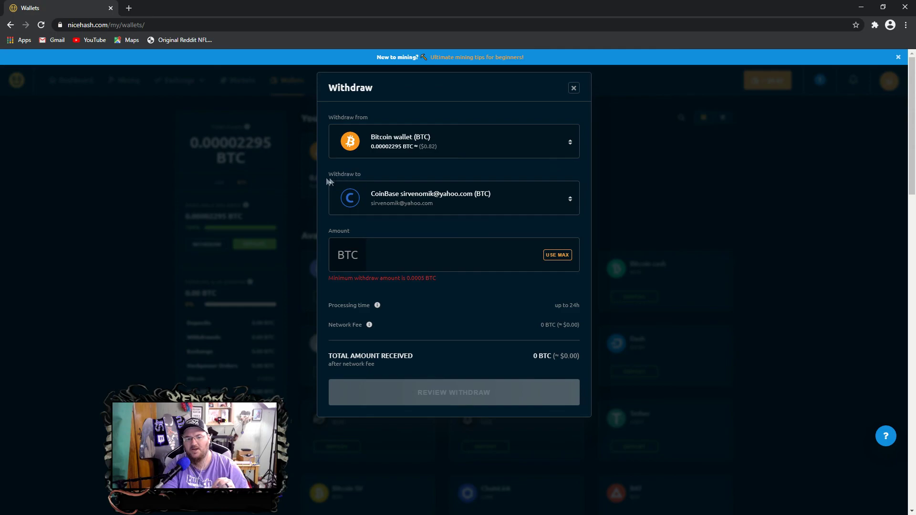
pyautogui.click(439, 205)
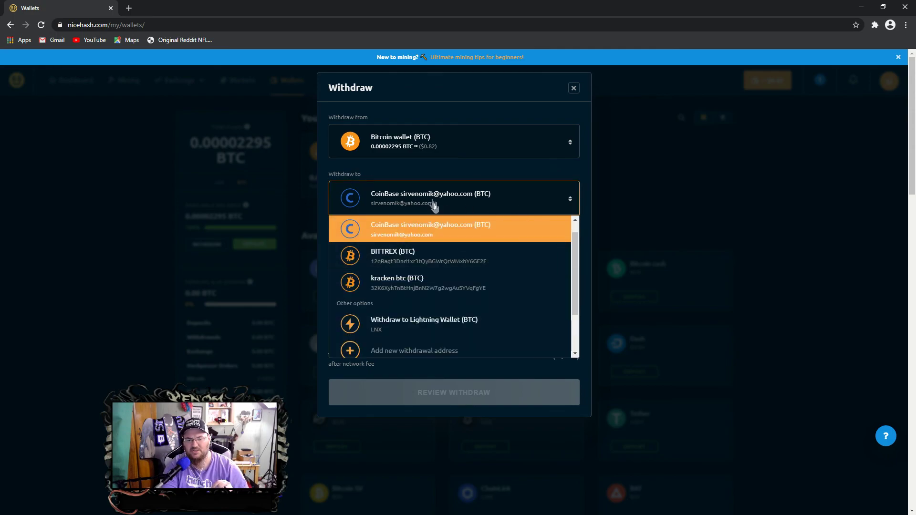
pyautogui.scroll(-2, 391, 339)
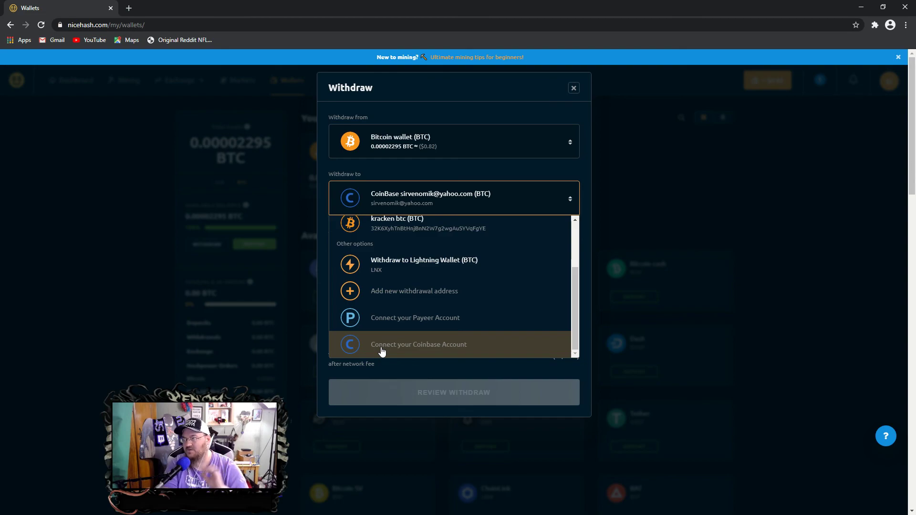
pyautogui.click(698, 208)
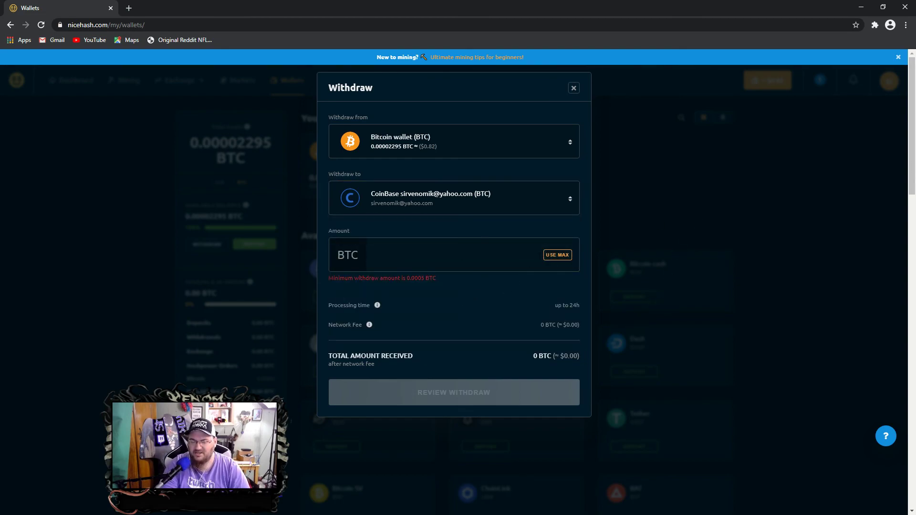
# Fill the withdrawal amount with the maximum available balance, and clear the amount again
pyautogui.click(558, 255)
pyautogui.scroll(-1, 385, 319)
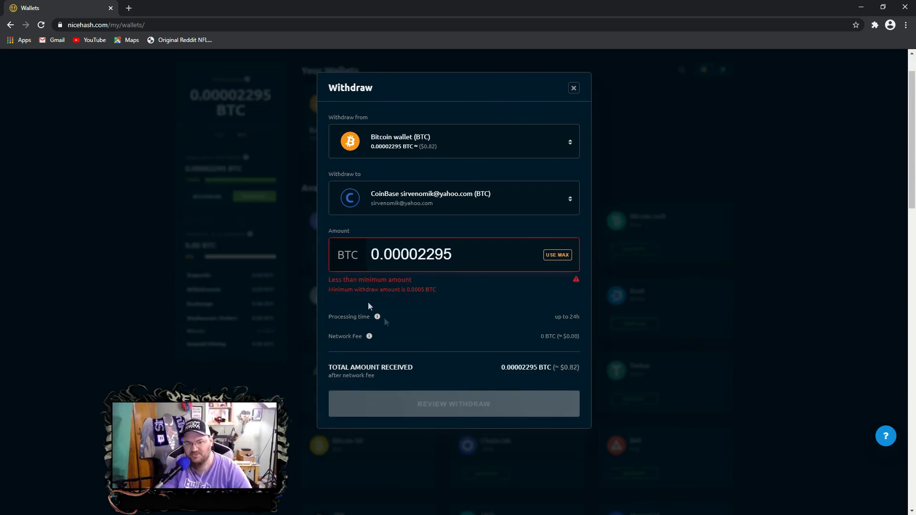
pyautogui.moveTo(474, 253); pyautogui.dragTo(394, 254)
pyautogui.press('BackSpace')
pyautogui.press('BackSpace')
pyautogui.press('BackSpace')
pyautogui.press('BackSpace')
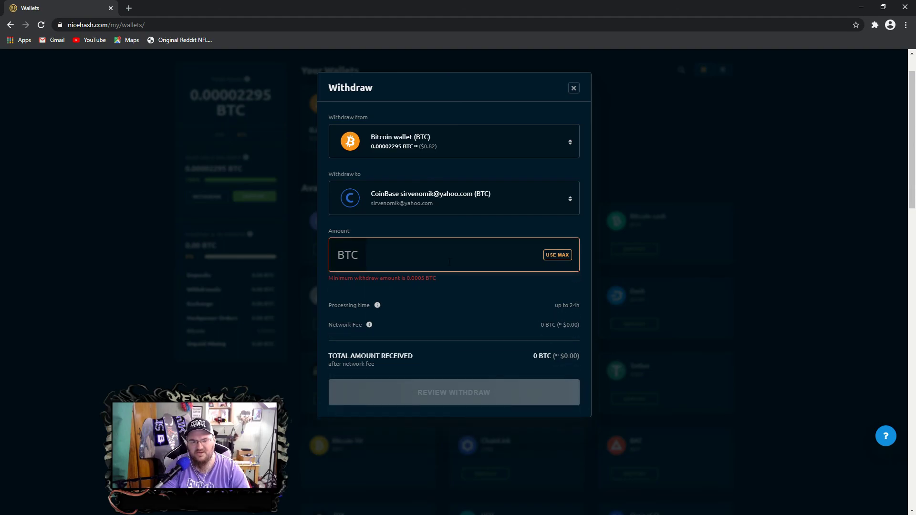
# Set the withdrawal amount to the maximum available balance and examine the minimum-amount note and processing time information
pyautogui.moveTo(332, 286); pyautogui.dragTo(434, 280)
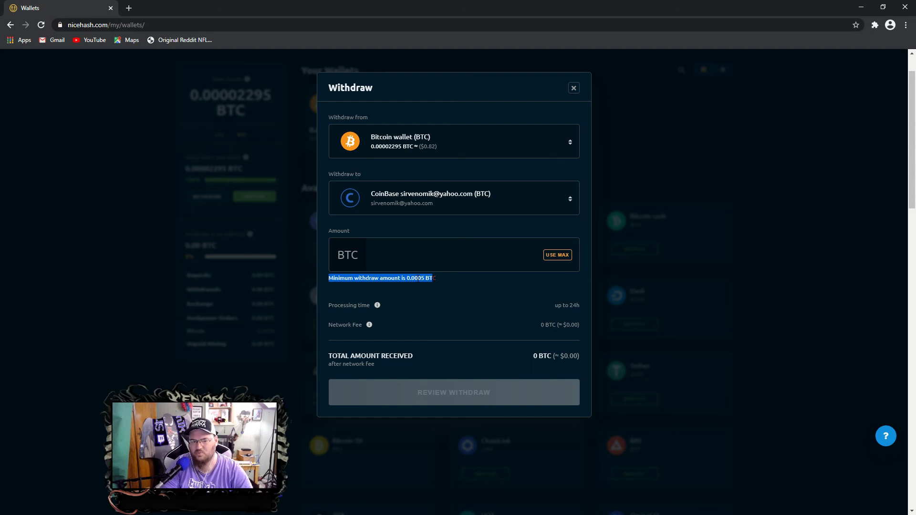
pyautogui.moveTo(418, 278); pyautogui.dragTo(419, 278)
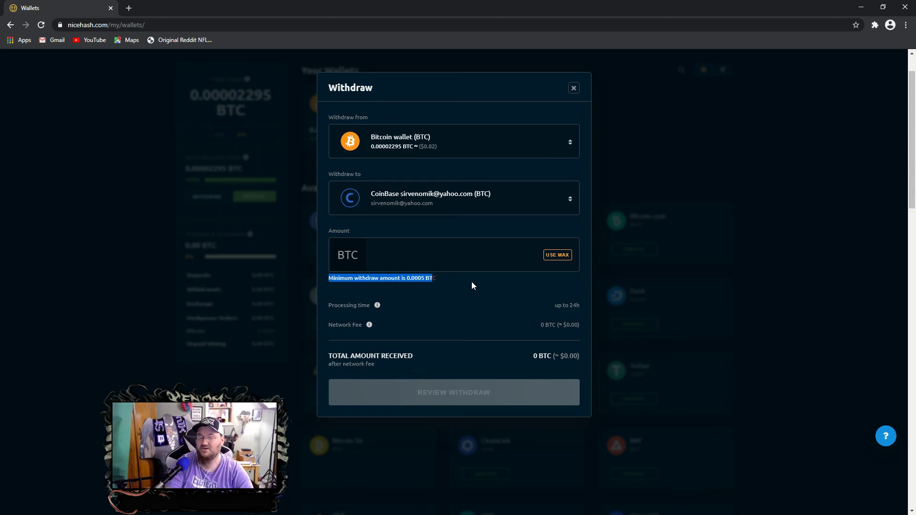
pyautogui.click(553, 258)
pyautogui.tripleClick(428, 289)
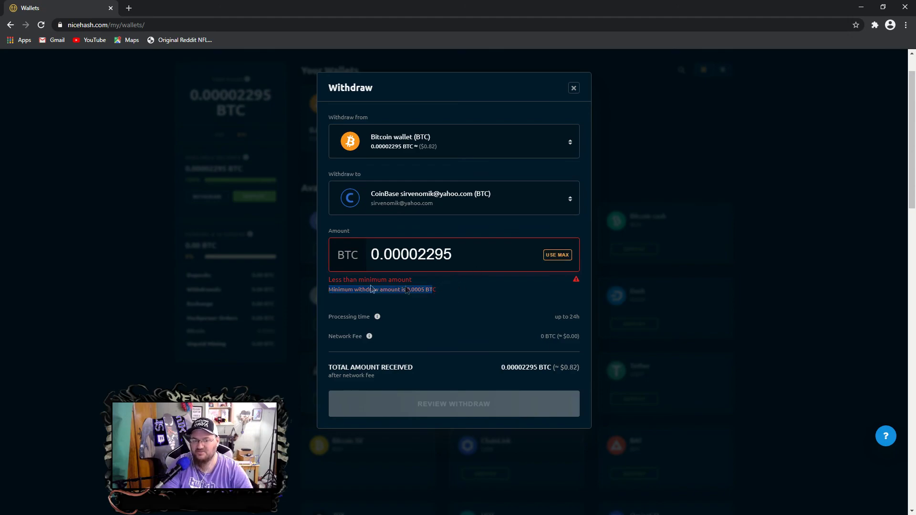
pyautogui.moveTo(437, 290); pyautogui.dragTo(356, 296)
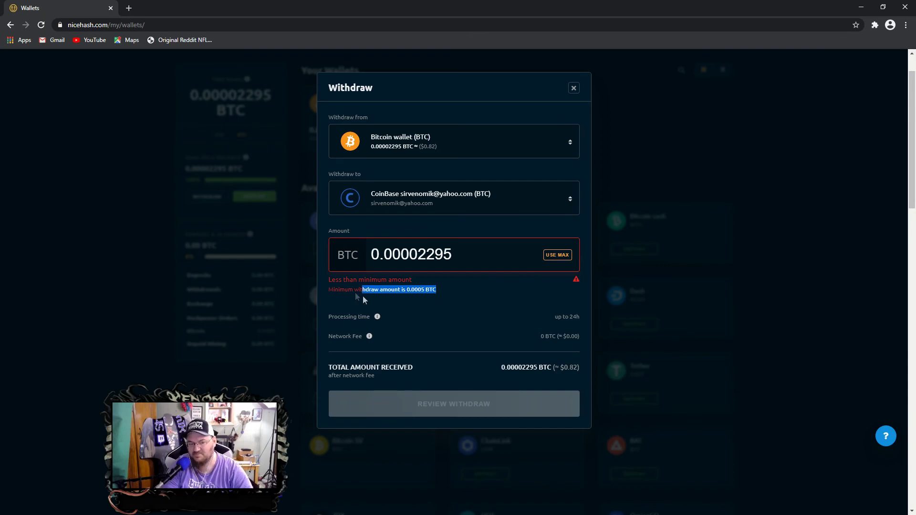
pyautogui.moveTo(380, 316)
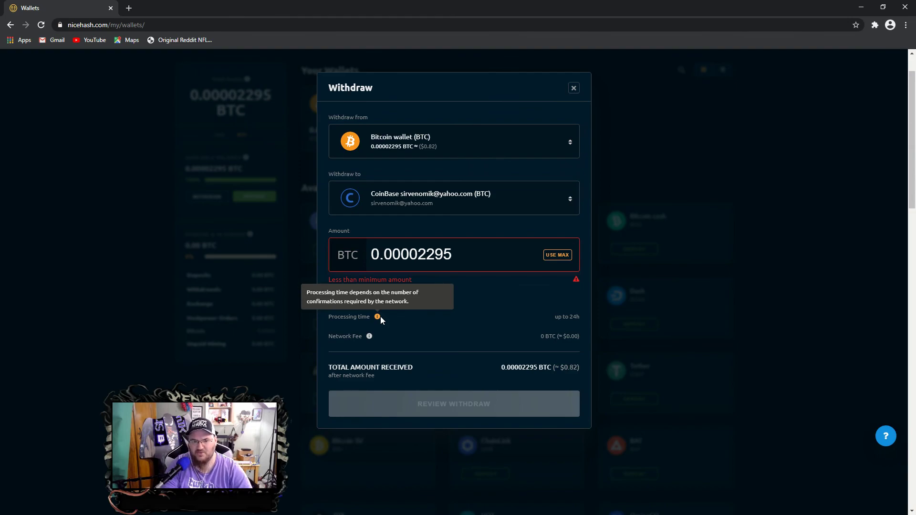
pyautogui.moveTo(362, 289); pyautogui.dragTo(436, 290)
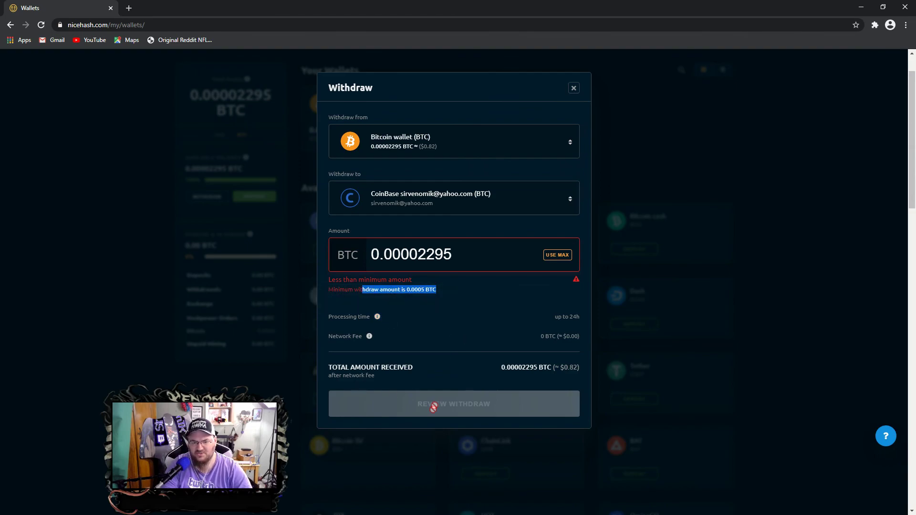